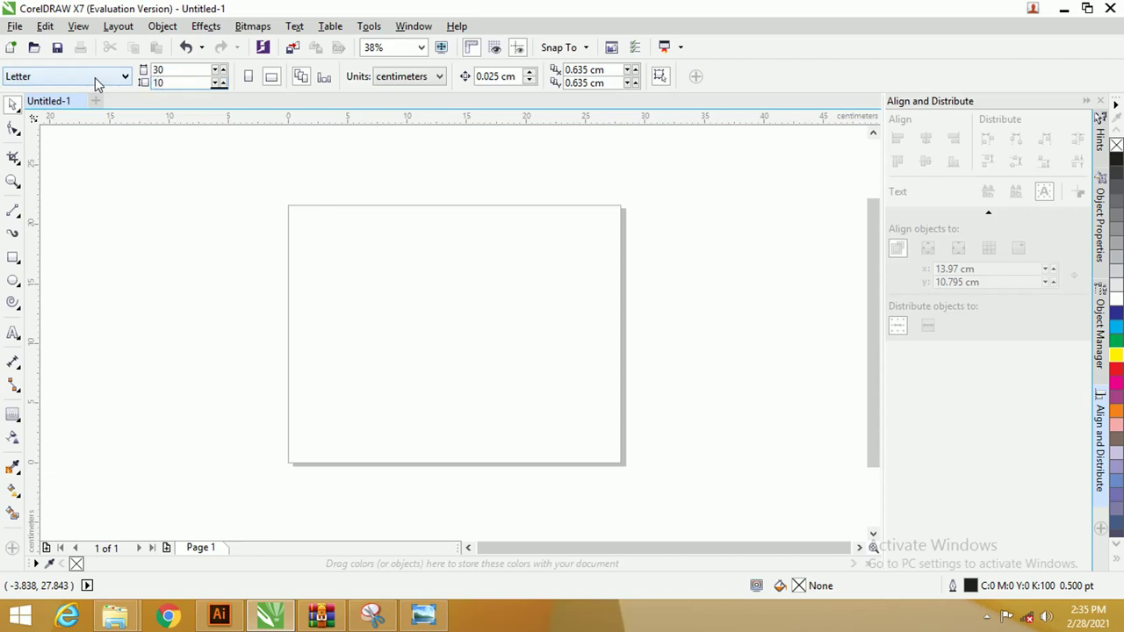
- Set the page size to 30 cm wide by 10 cm high
key(Return)
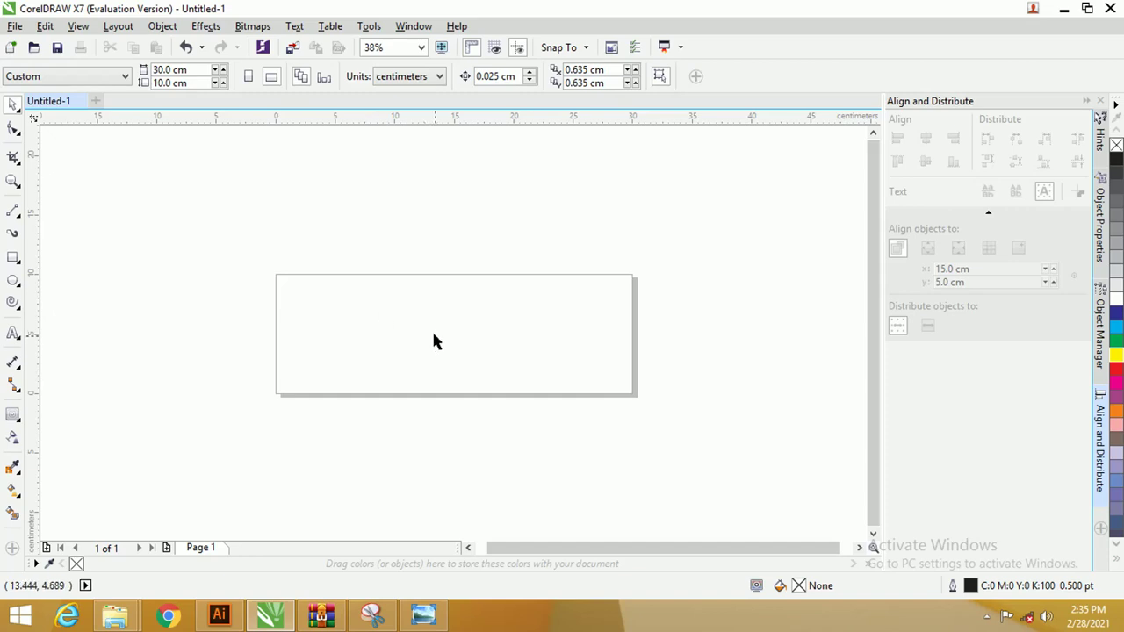
scroll(429, 331, left, 1)
key(z)
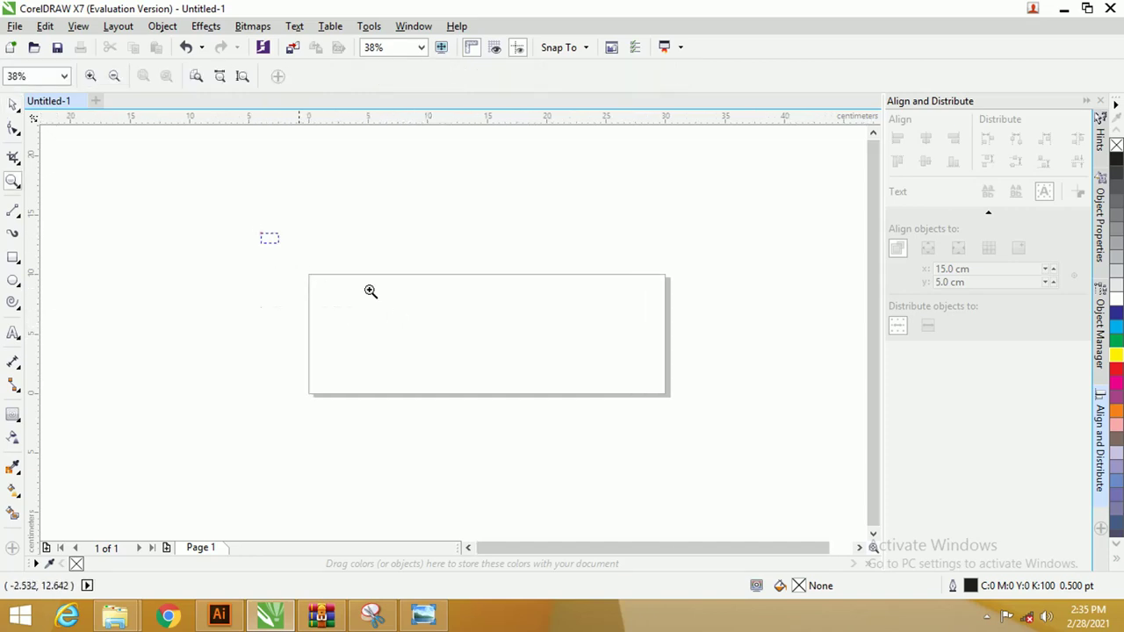
drag(261, 234, 733, 440)
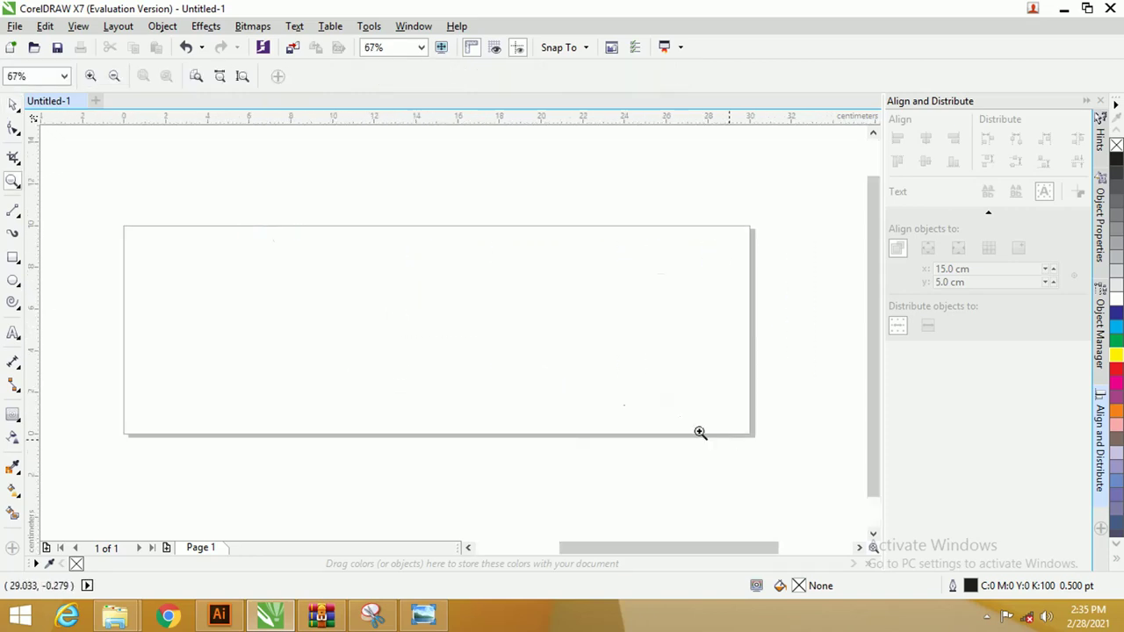
- Add a rectangle that exactly covers the 30 × 10 cm page and leave it deselected
double_click(12, 261)
click(11, 105)
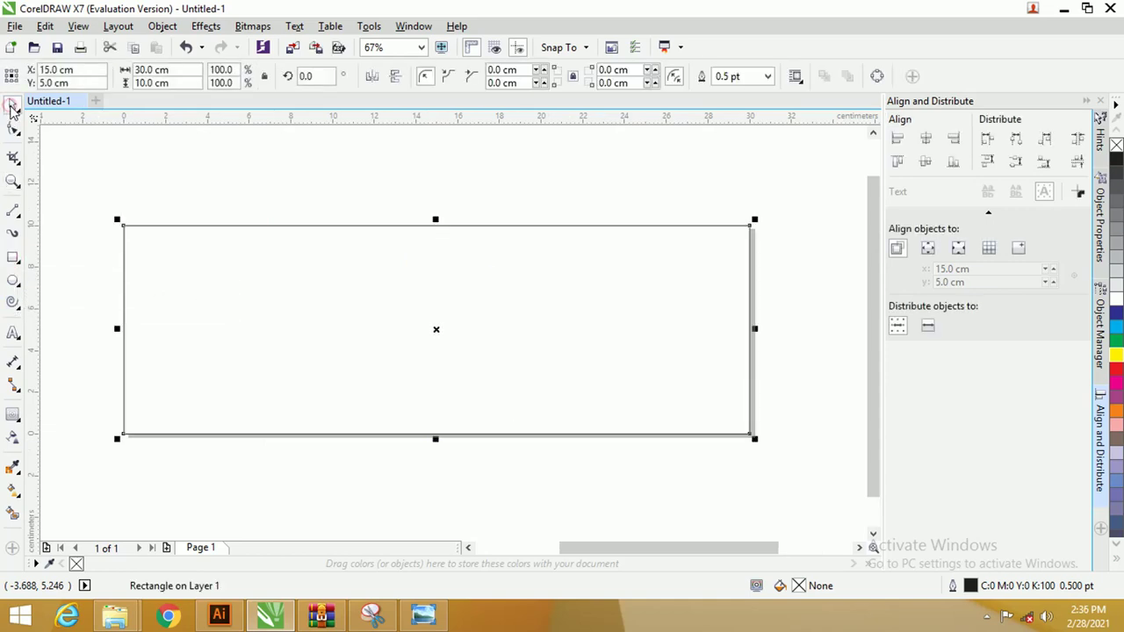
click(227, 195)
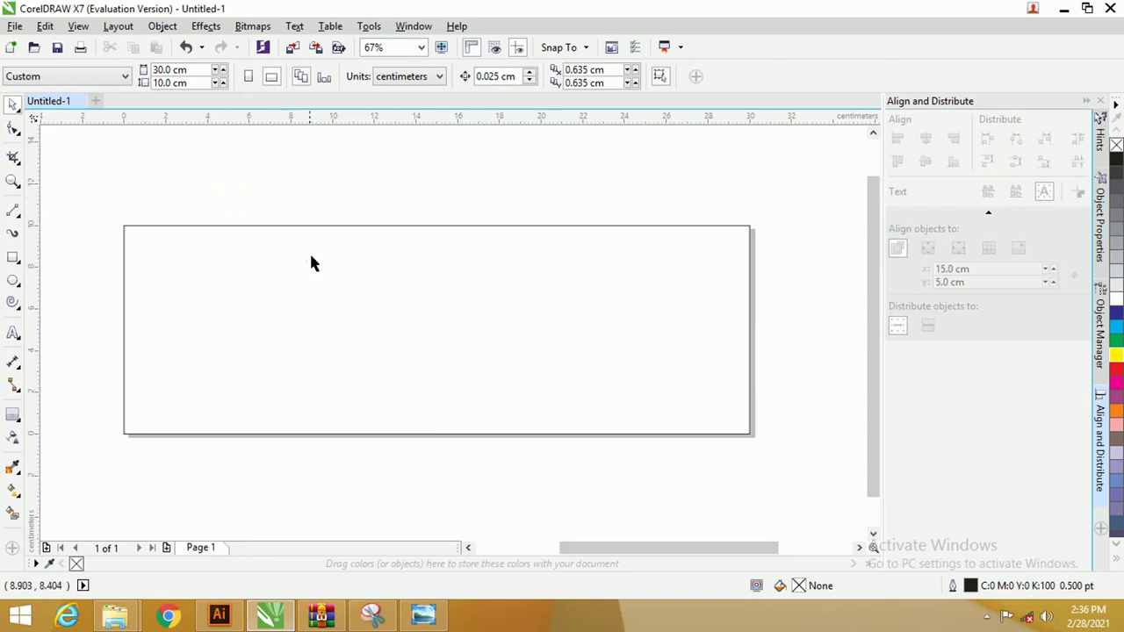
- Draw a square about 12.9 cm wide overlapping the right end of the page rectangle
scroll(325, 269, down, 2)
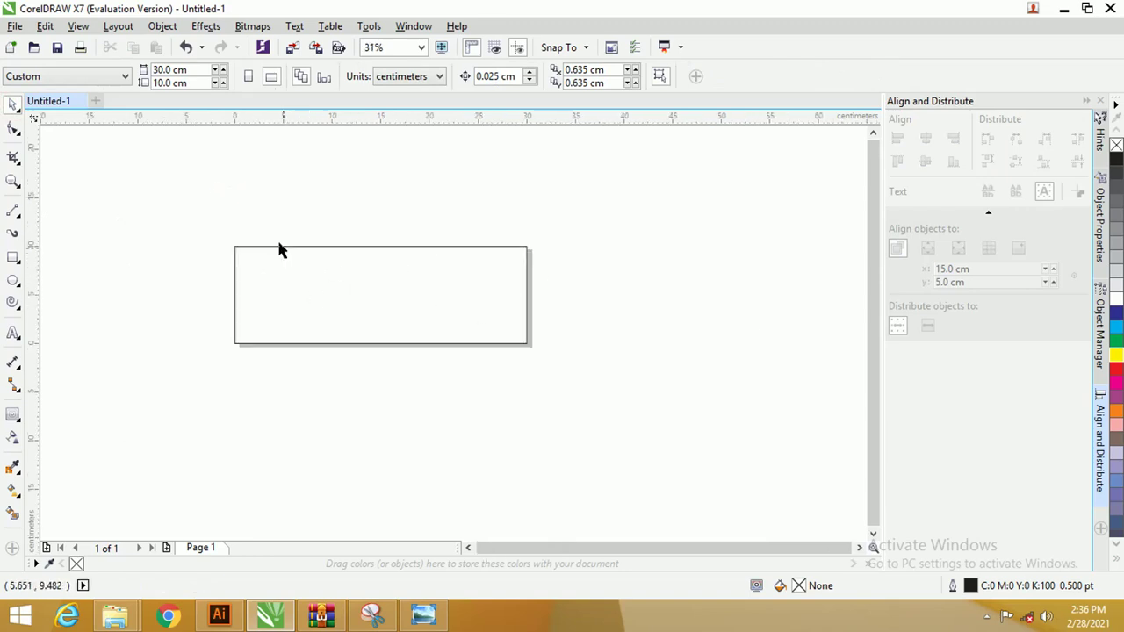
click(20, 257)
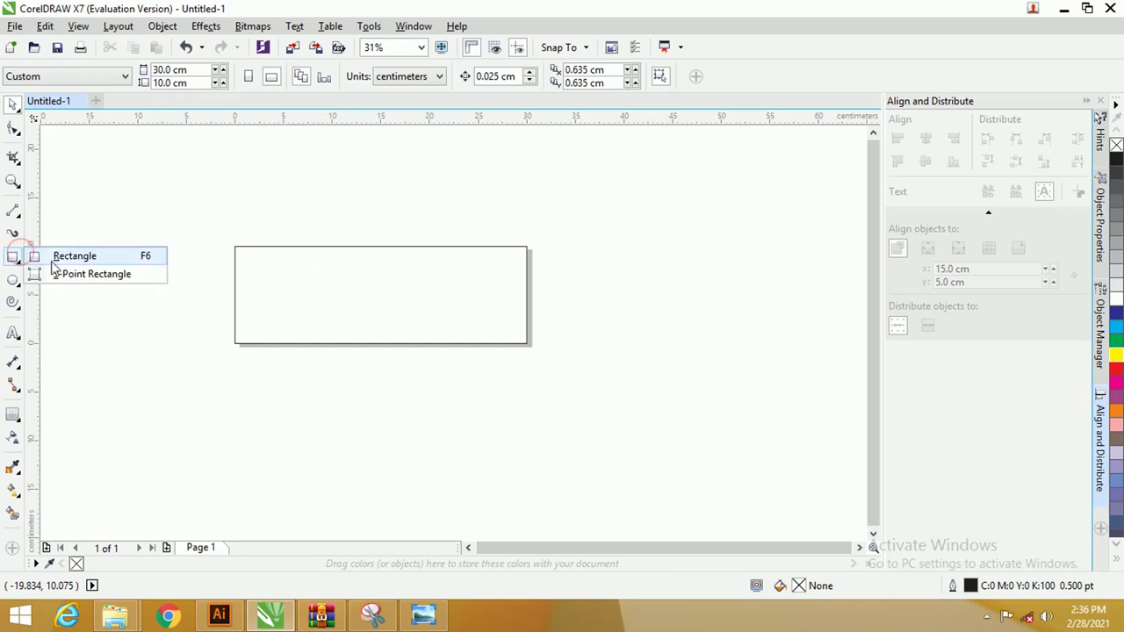
click(51, 260)
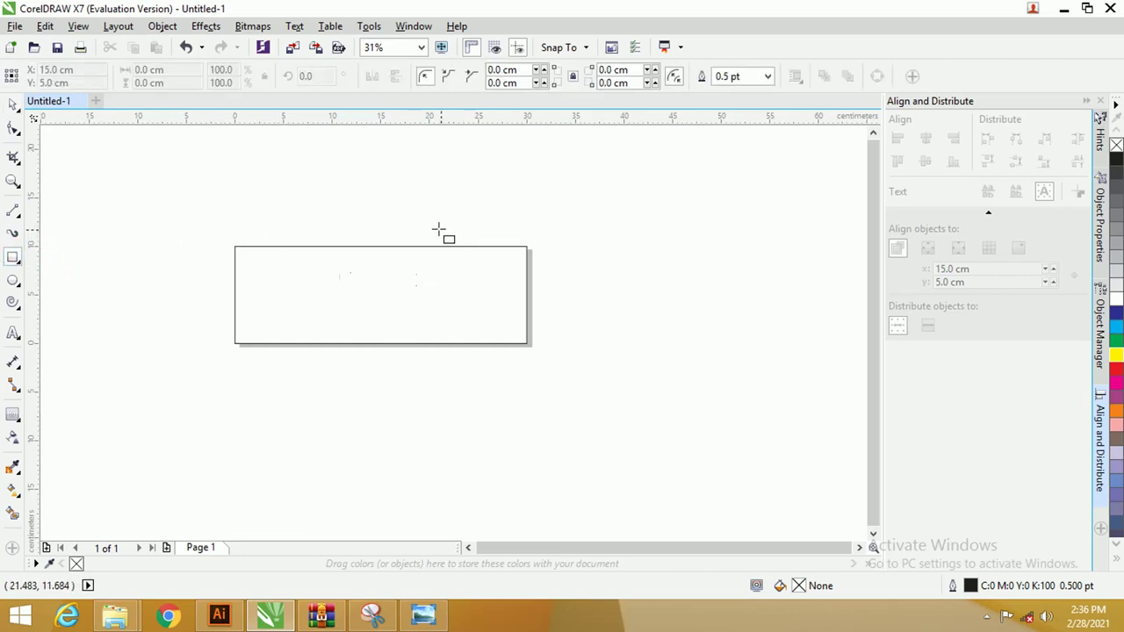
drag(432, 197, 558, 322)
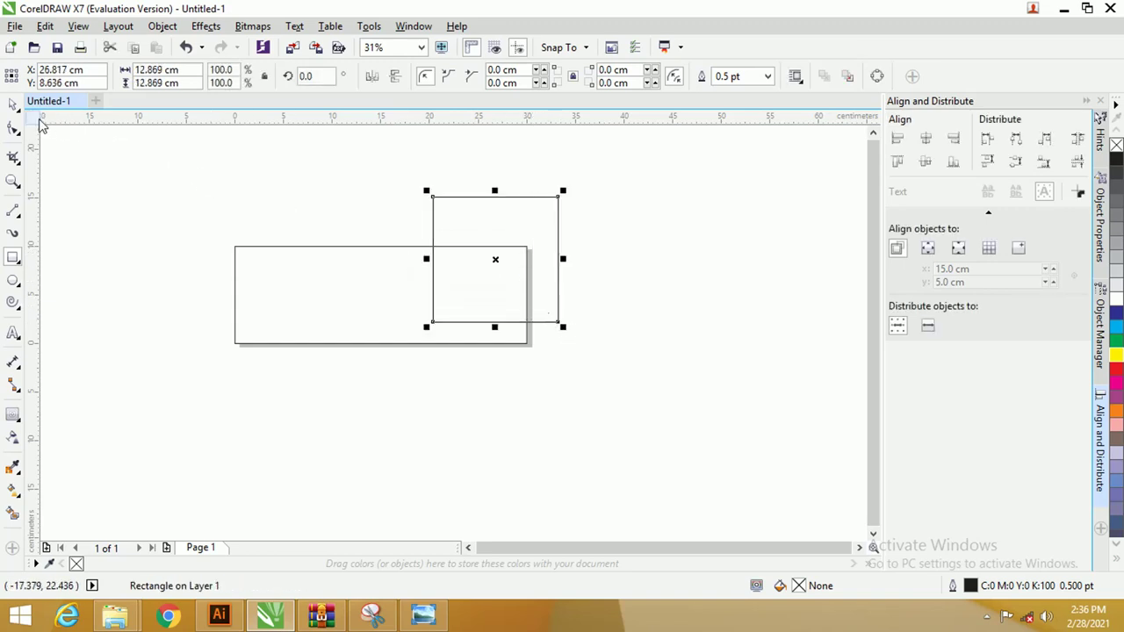
- Rotate the square 45 degrees and place it over the page's right end, vertically centred, at about X 26.6 cm and Y 5 cm
click(13, 105)
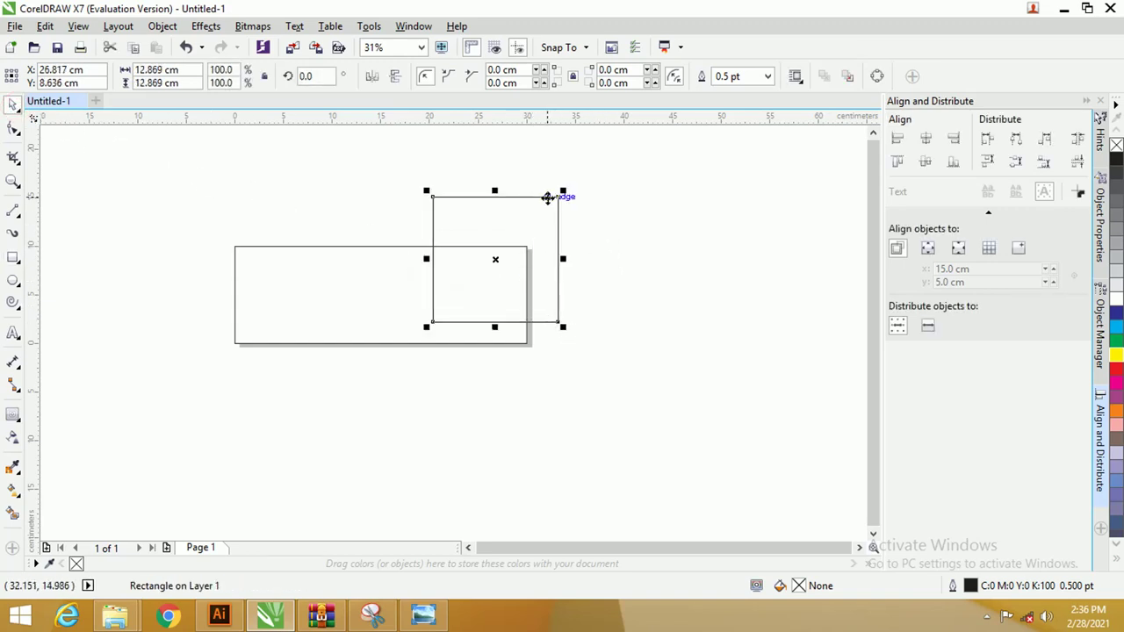
click(550, 194)
drag(563, 194, 544, 241)
click(533, 213)
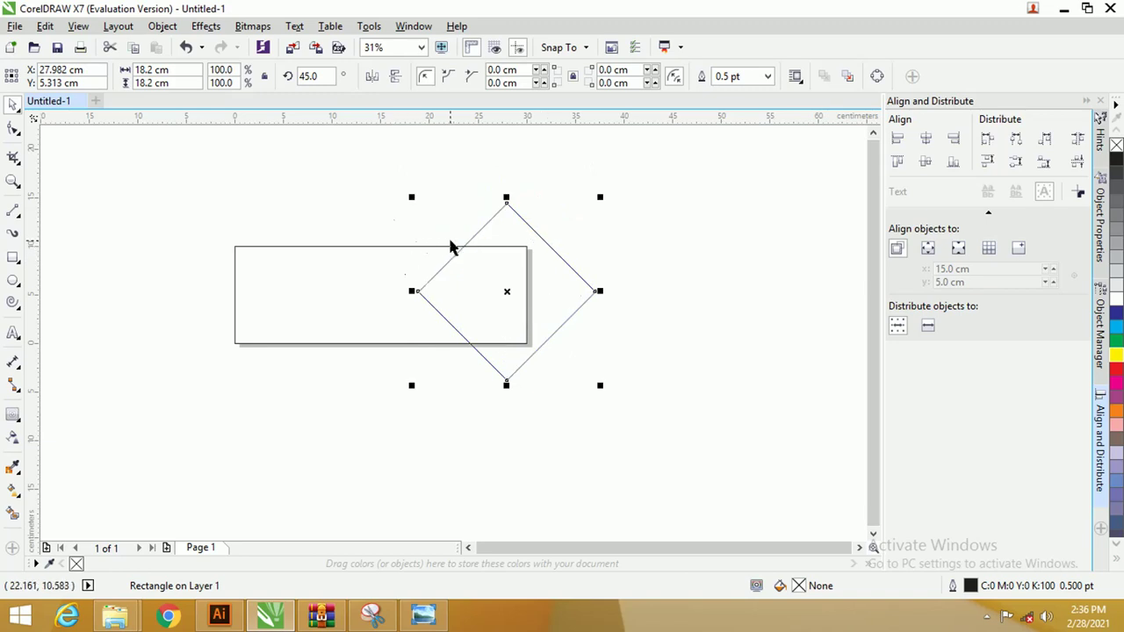
key(p)
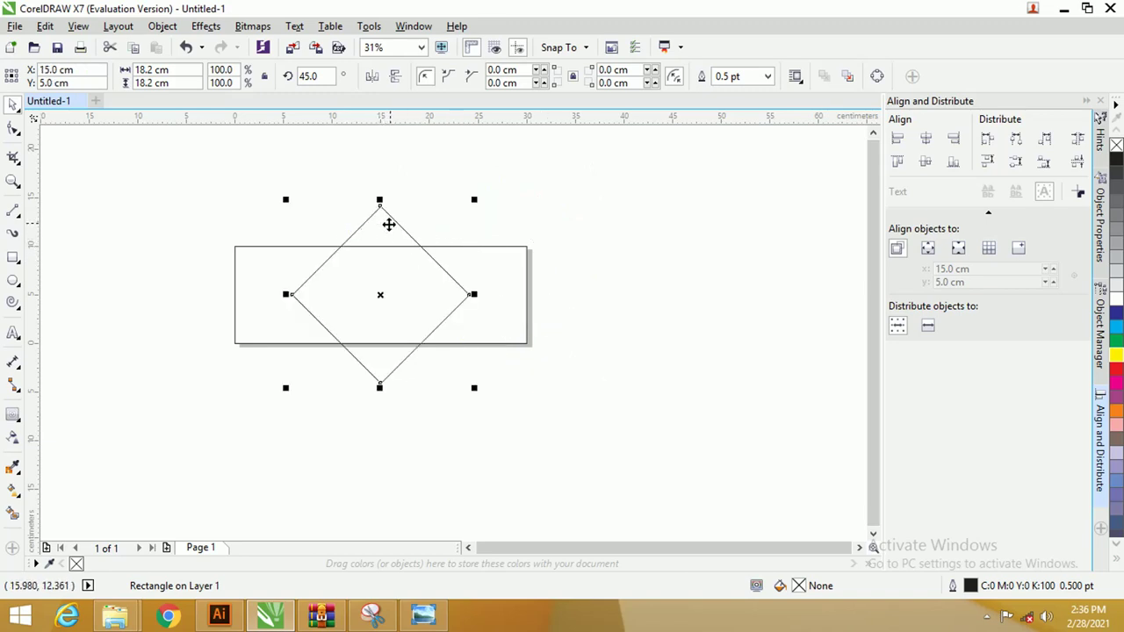
drag(389, 221, 509, 234)
- Round all four corners of the diamond to a radius of about 1.6 cm with the Shape tool
scroll(495, 255, up, 2)
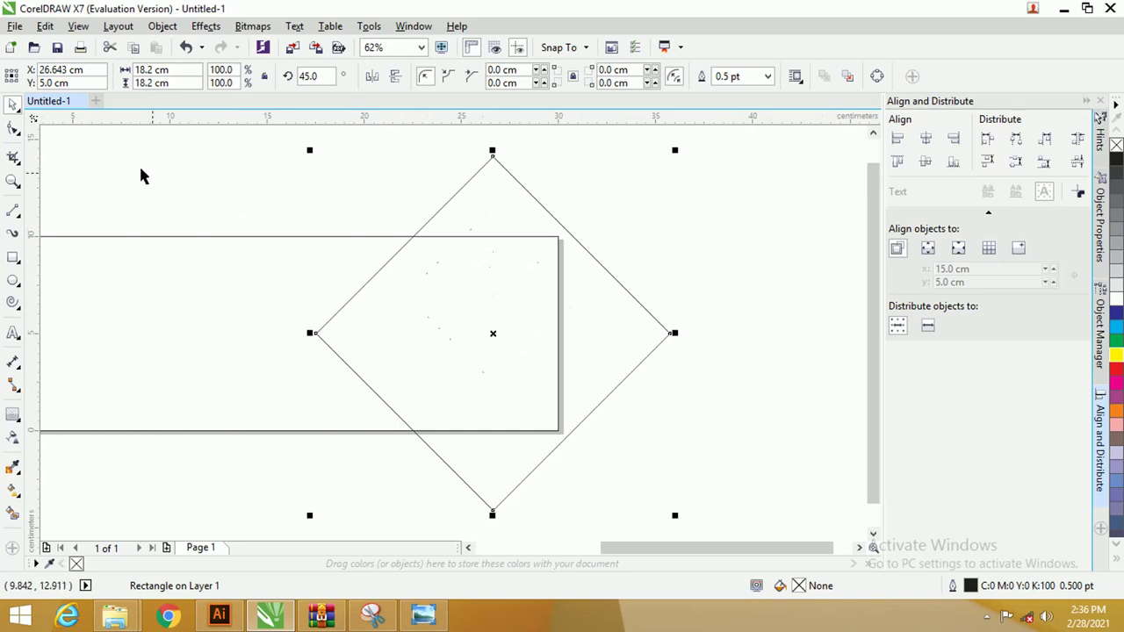
click(12, 130)
drag(317, 335, 330, 365)
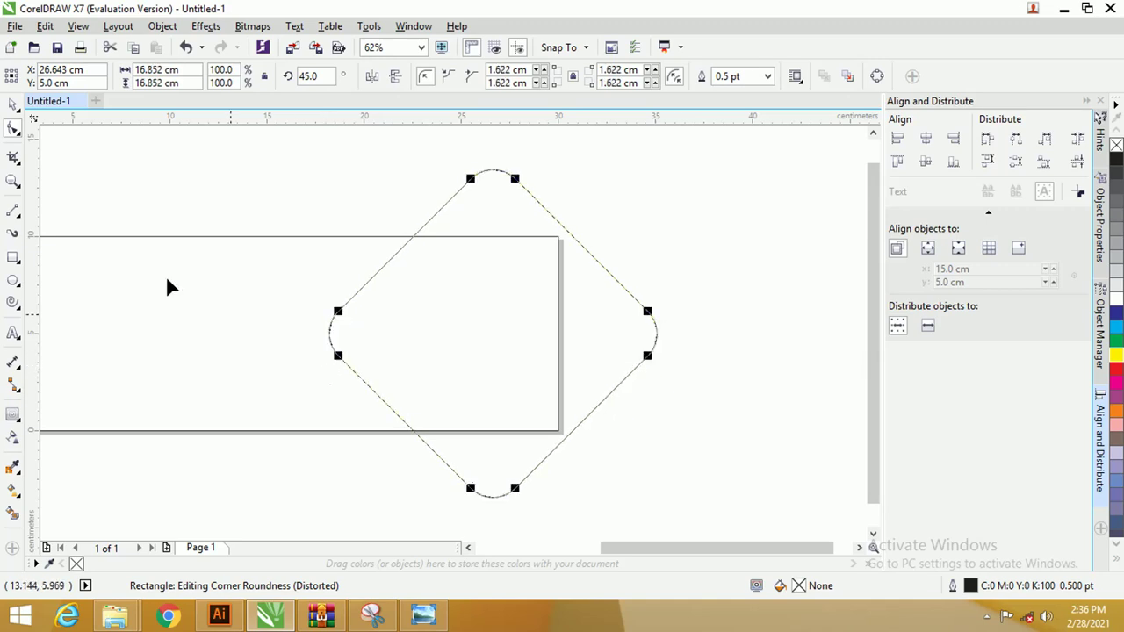
click(13, 105)
click(149, 150)
scroll(388, 252, down, 1)
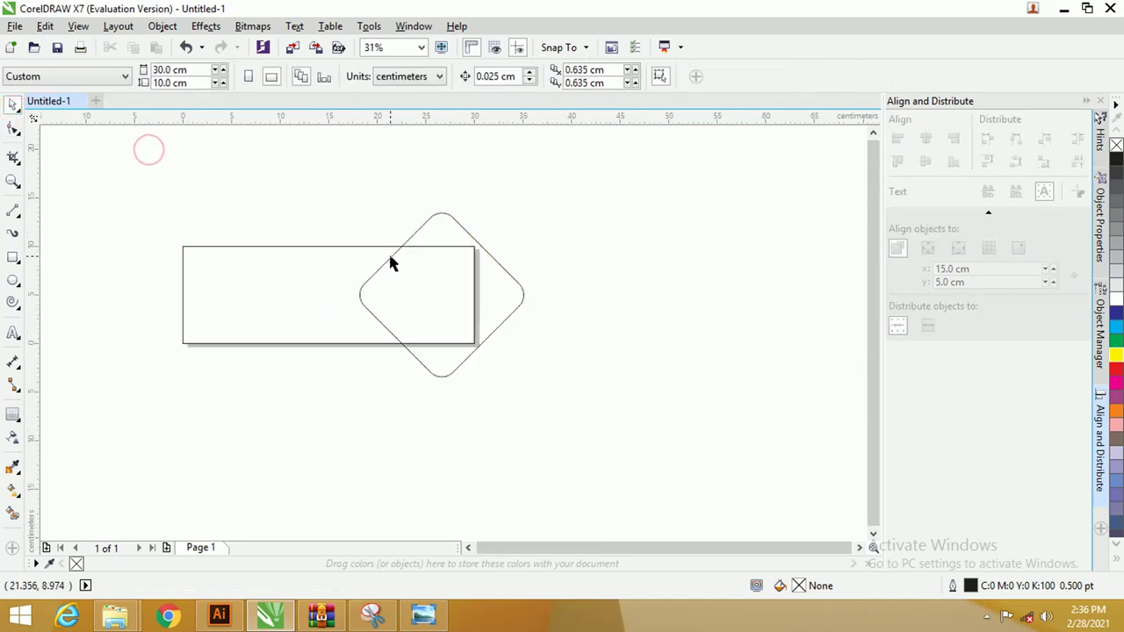
- Increase the diamond's corner rounding to a radius of about 2.0 cm
scroll(368, 251, up, 1)
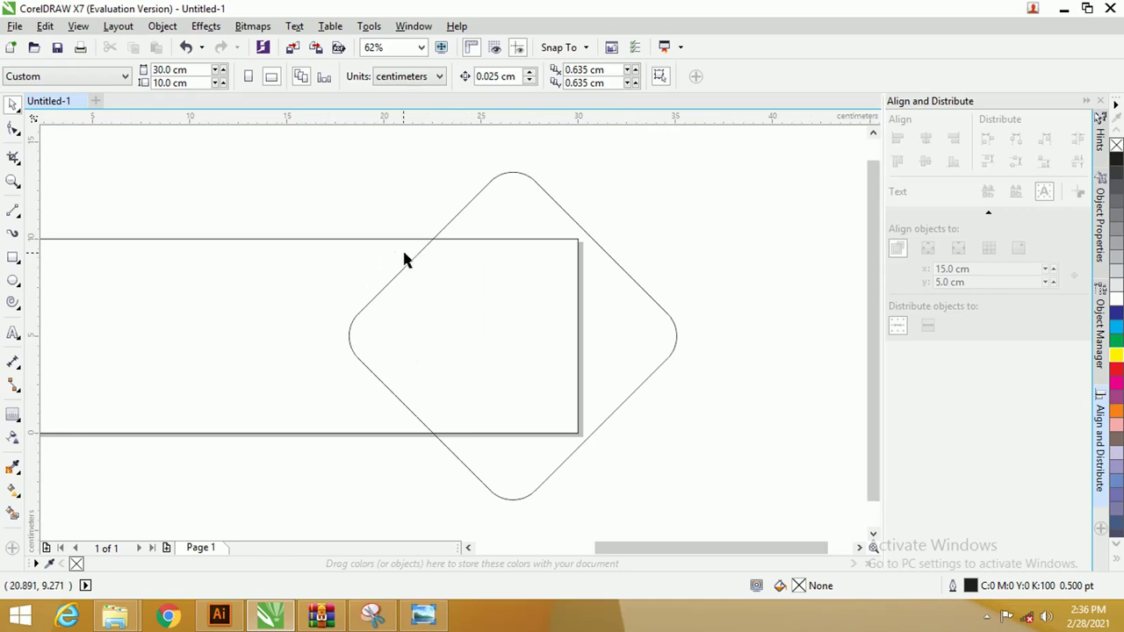
click(407, 264)
scroll(407, 263, down, 1)
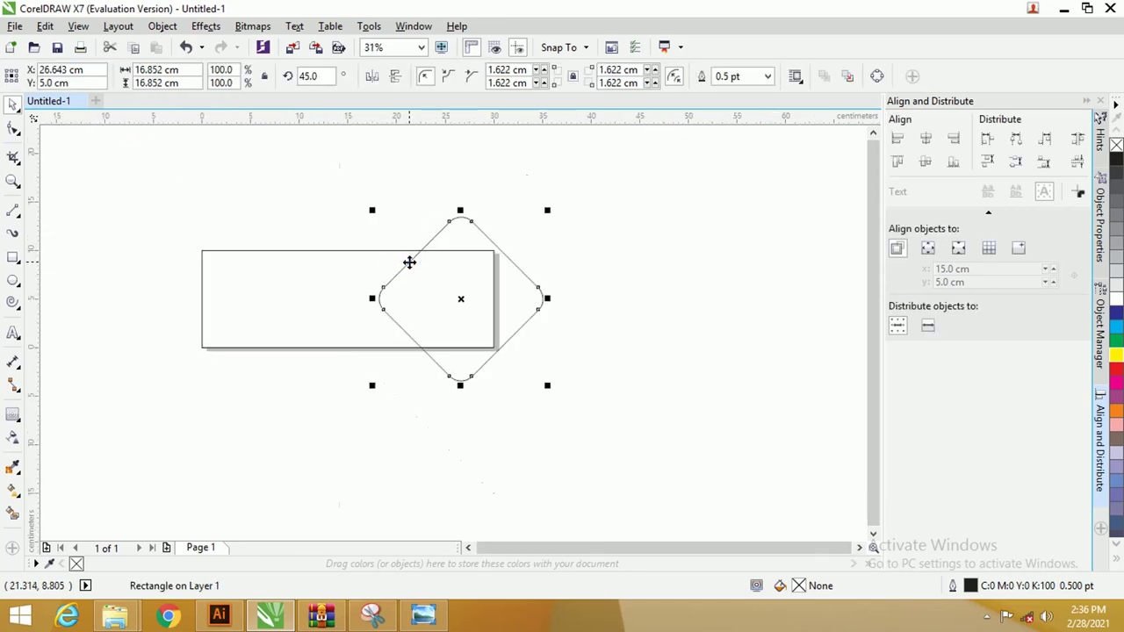
key(F10)
scroll(370, 264, up, 1)
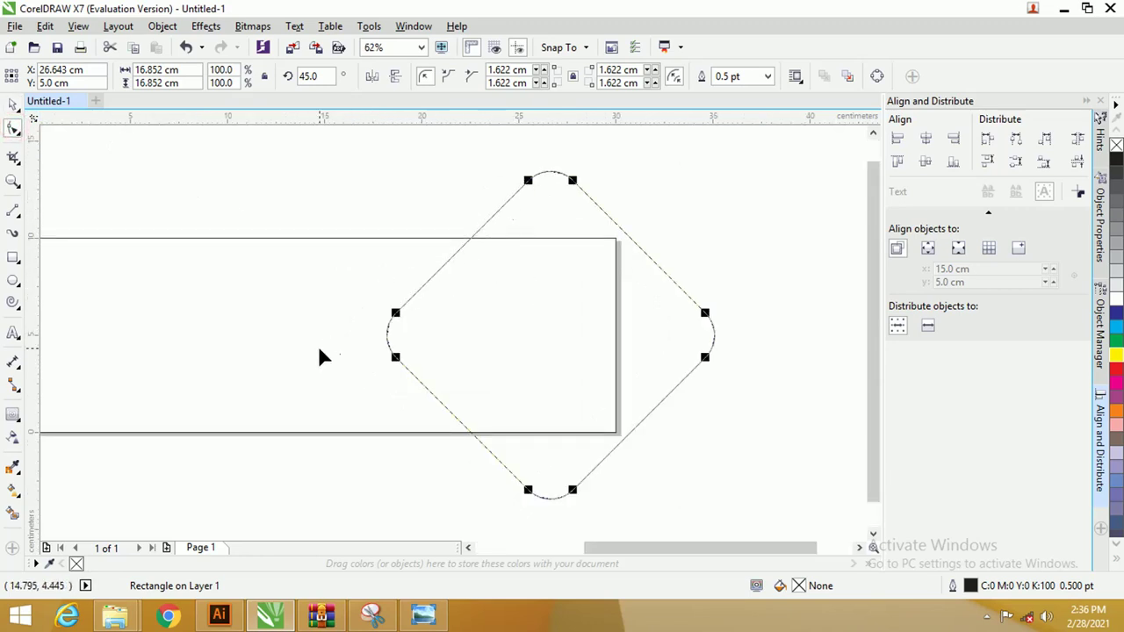
drag(407, 313, 407, 319)
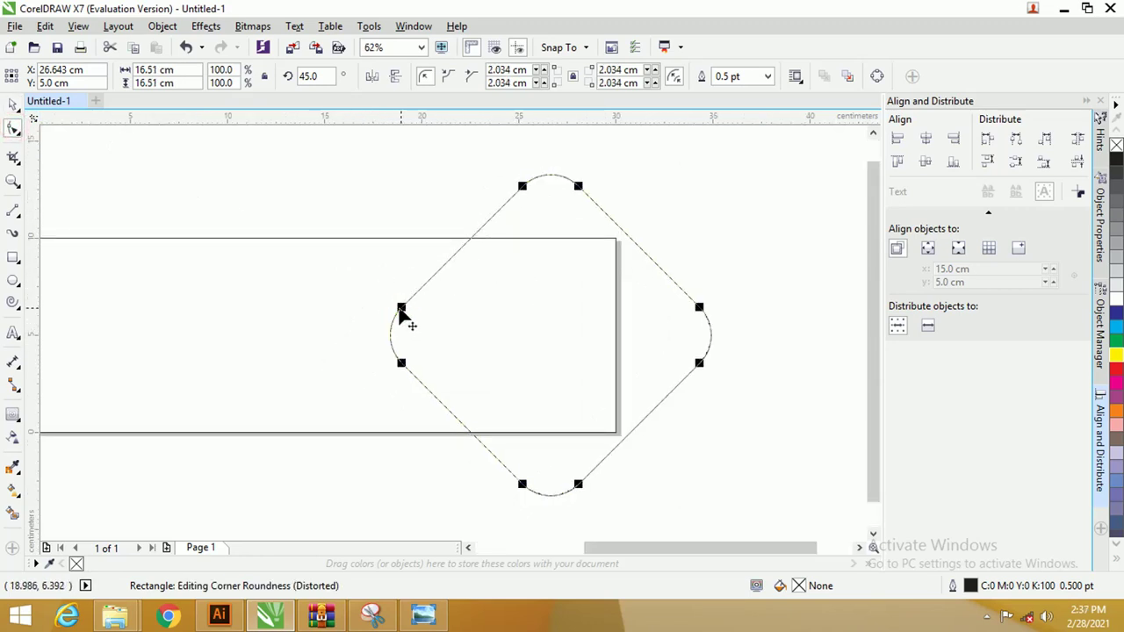
- Draw a 45-degree two-point line spanning about 16.8 cm horizontally and vertically, alongside the diamond's upper-left edge
click(20, 216)
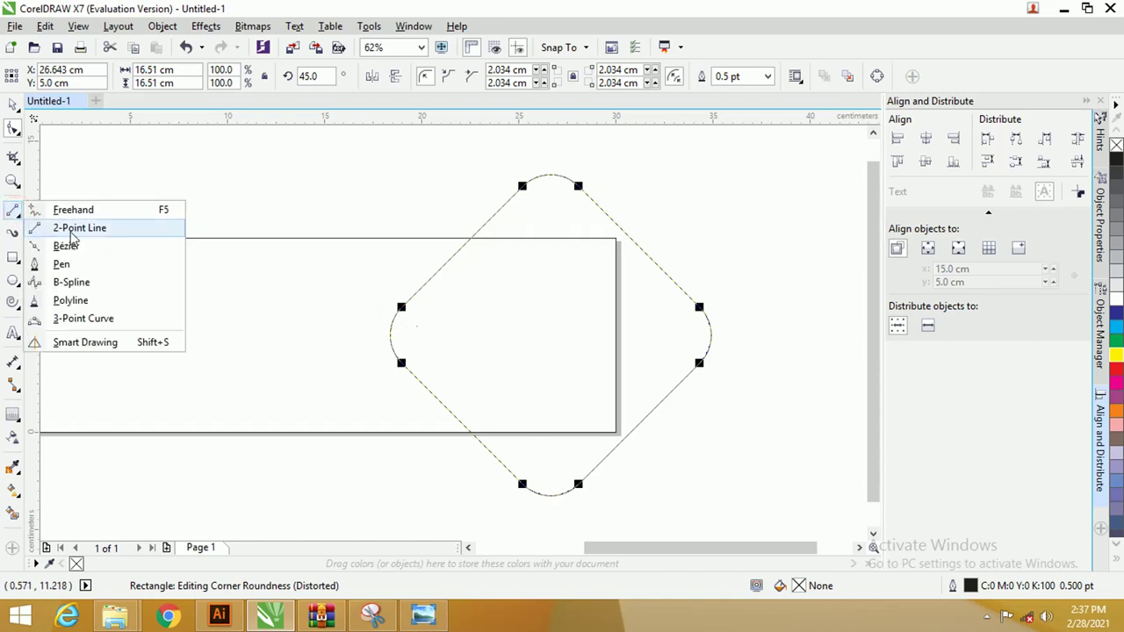
click(66, 228)
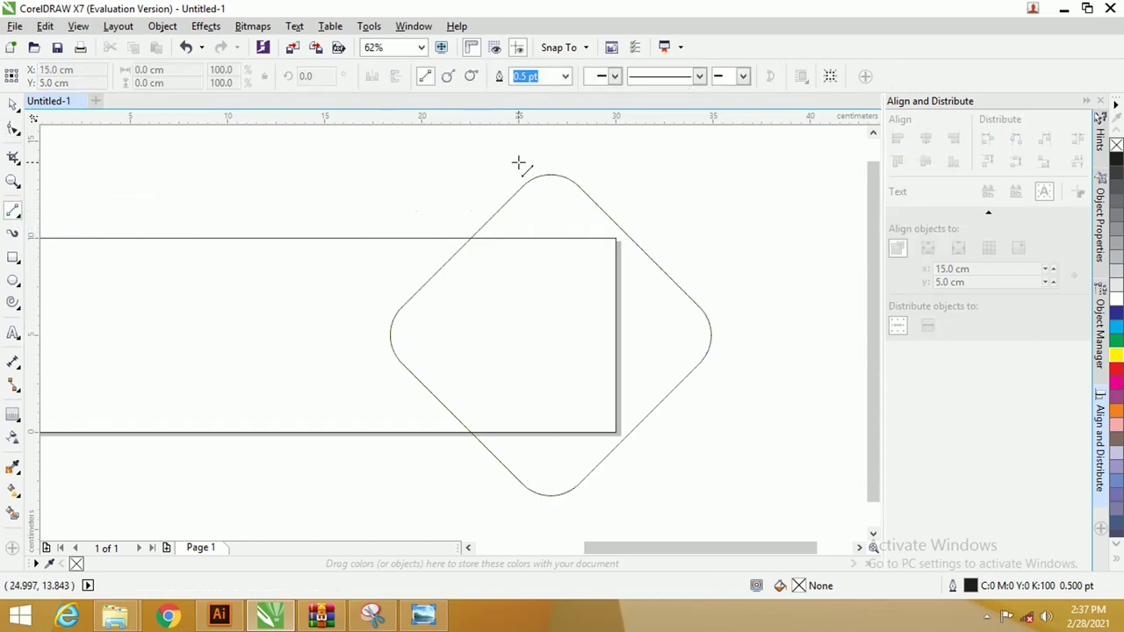
drag(518, 163, 191, 490)
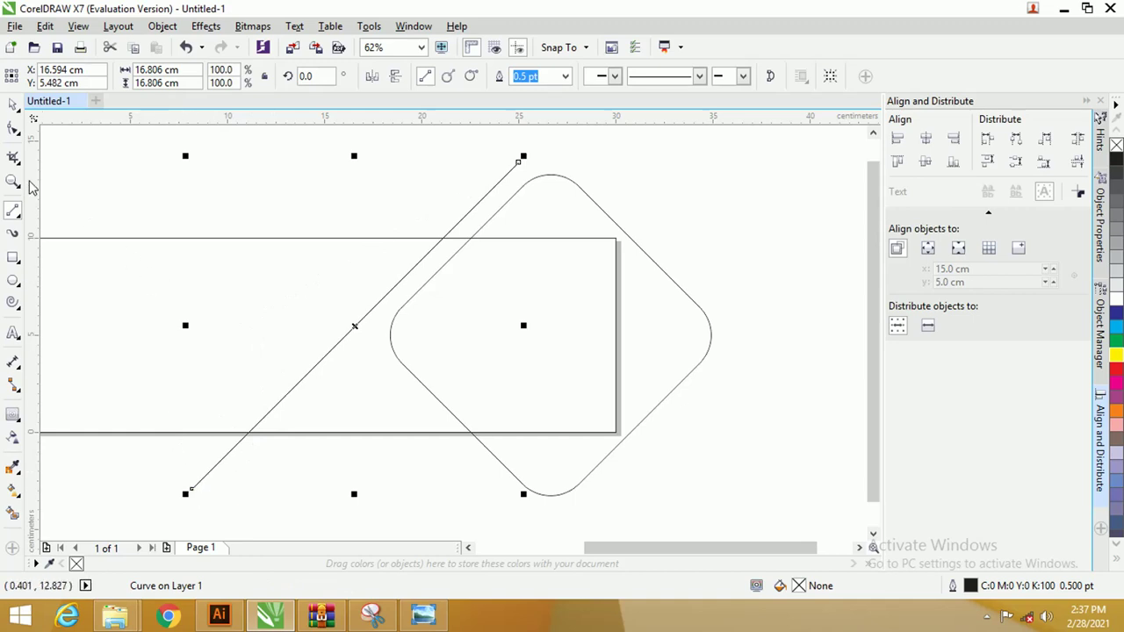
- Move the diagonal line onto the diamond's upper-left edge so the two coincide, and deselect it
click(12, 103)
scroll(356, 279, up, 1)
scroll(355, 281, down, 1)
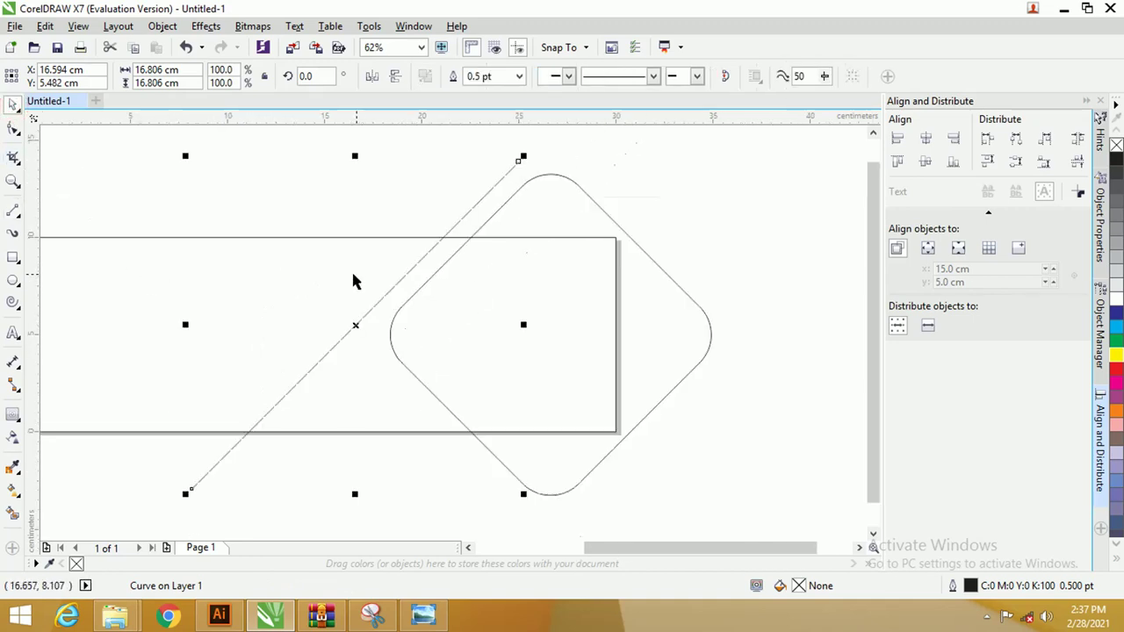
drag(465, 214, 486, 223)
scroll(469, 249, up, 2)
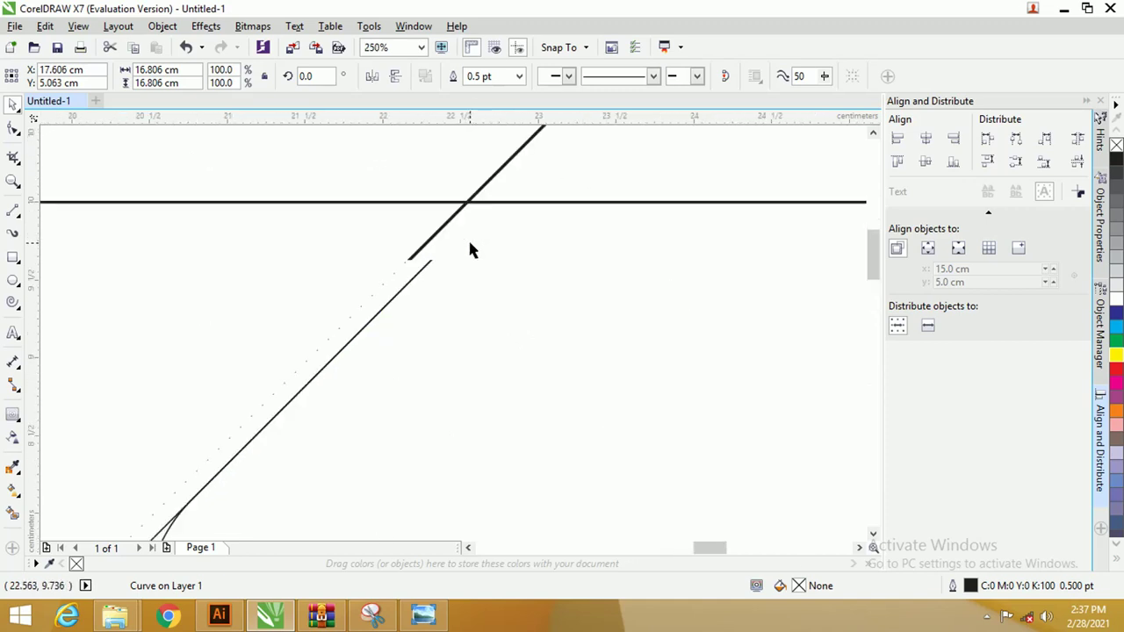
scroll(469, 249, up, 1)
scroll(470, 248, down, 2)
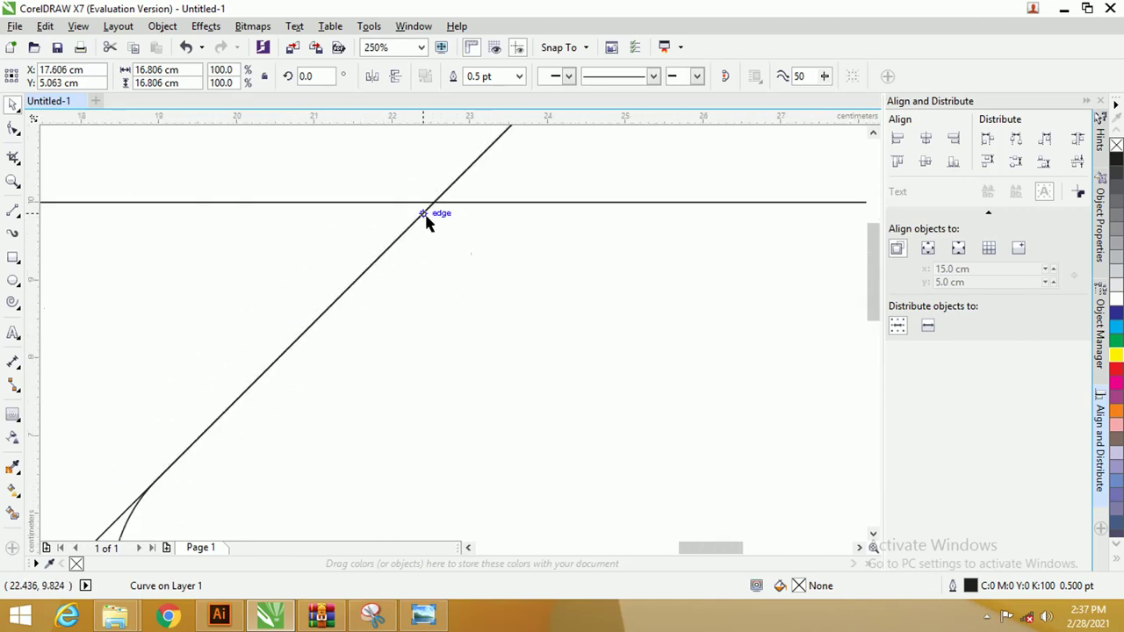
scroll(426, 222, down, 3)
click(369, 190)
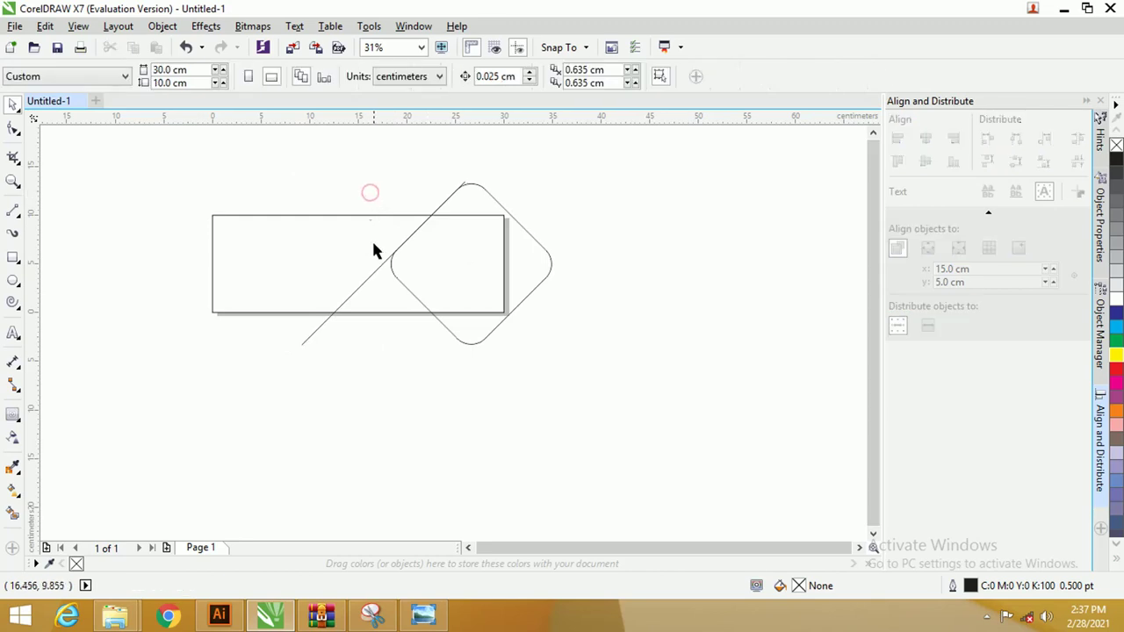
- Duplicate the diagonal line as a parallel copy to its left, centred at about X 15.3 cm and Y 6.1 cm
click(378, 270)
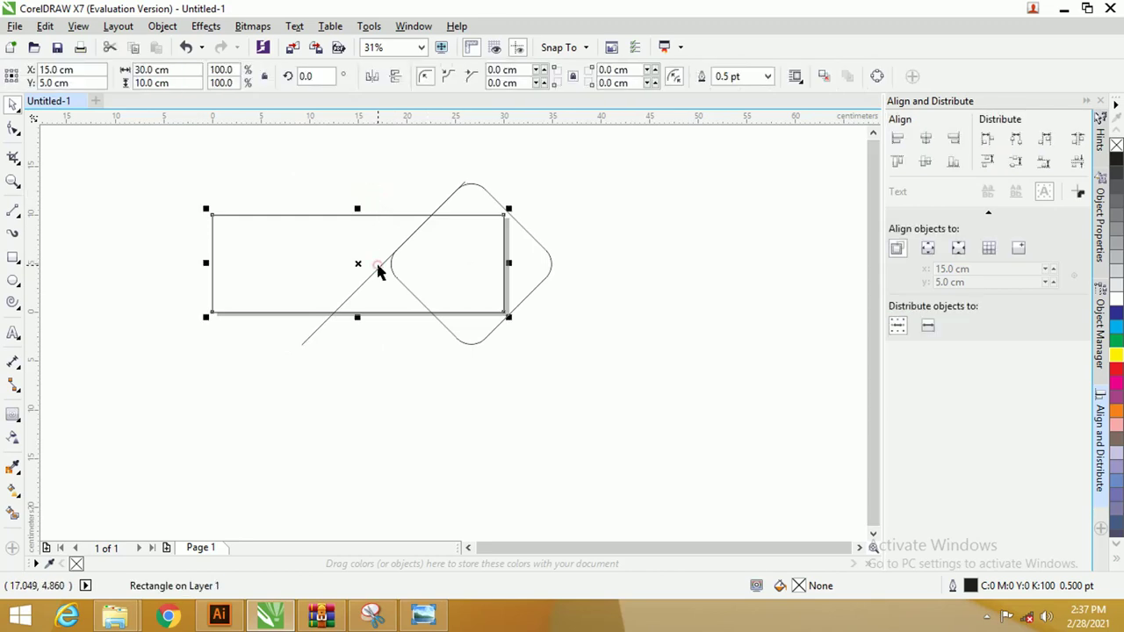
click(325, 322)
drag(325, 323, 302, 316)
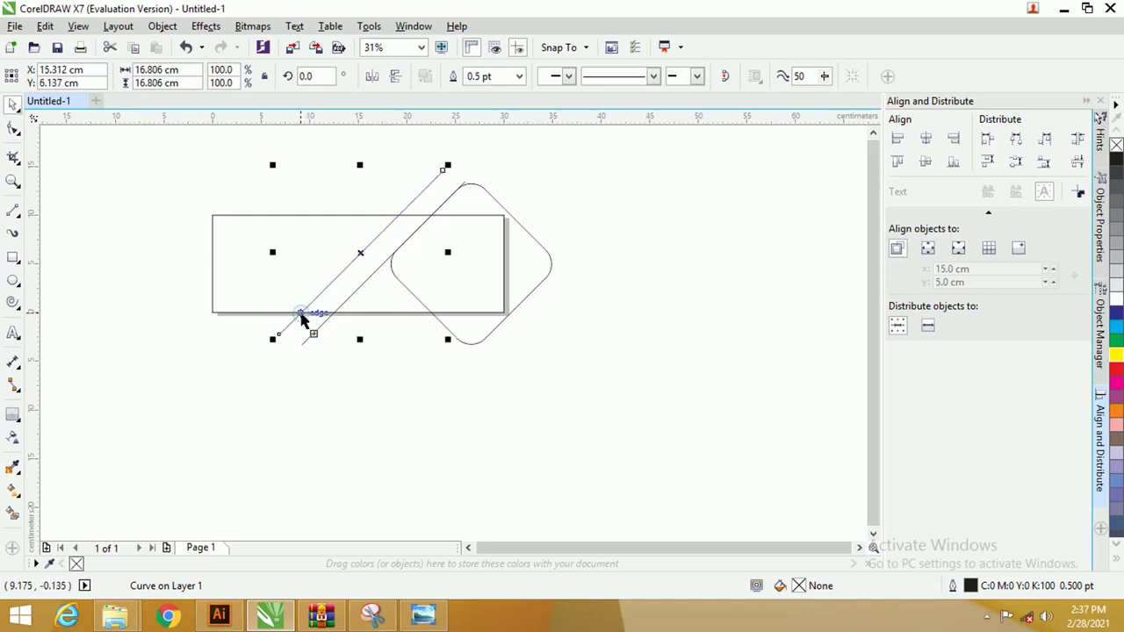
- Duplicate both diagonal lines about 3.1 cm to the left and mirror the copied pair horizontally
shift+click(318, 327)
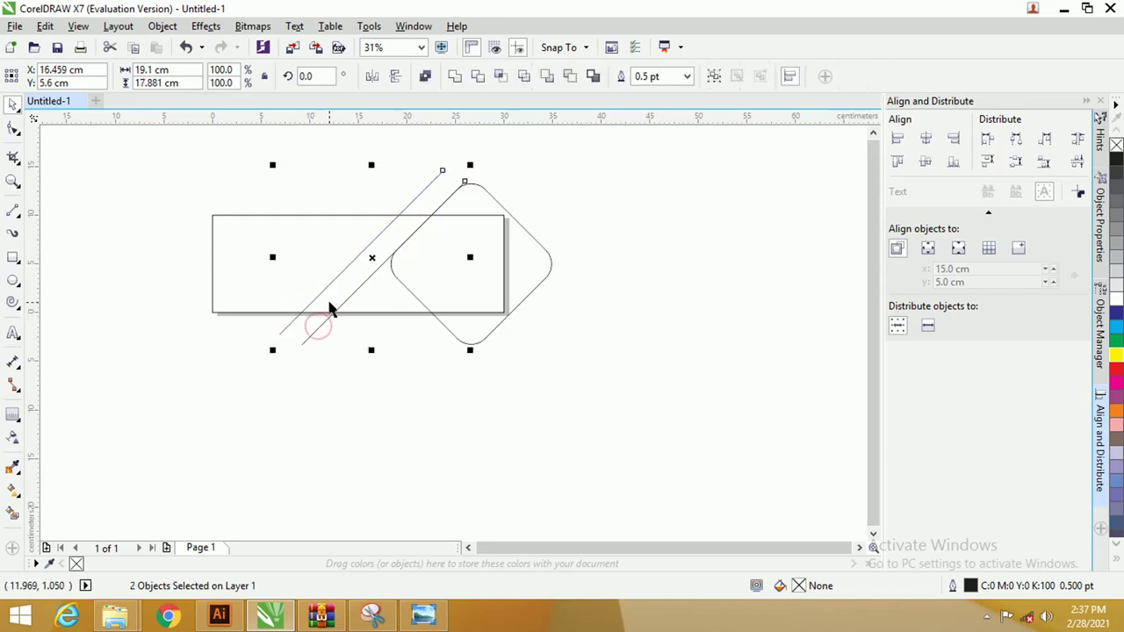
drag(331, 314, 302, 306)
scroll(329, 286, up, 3)
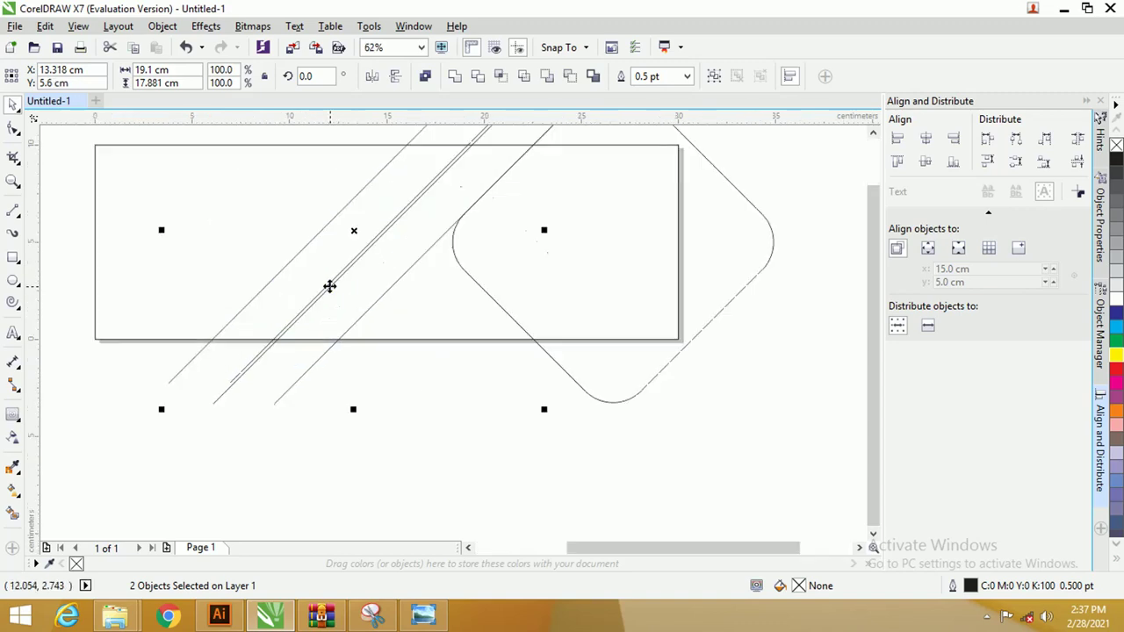
scroll(328, 286, down, 3)
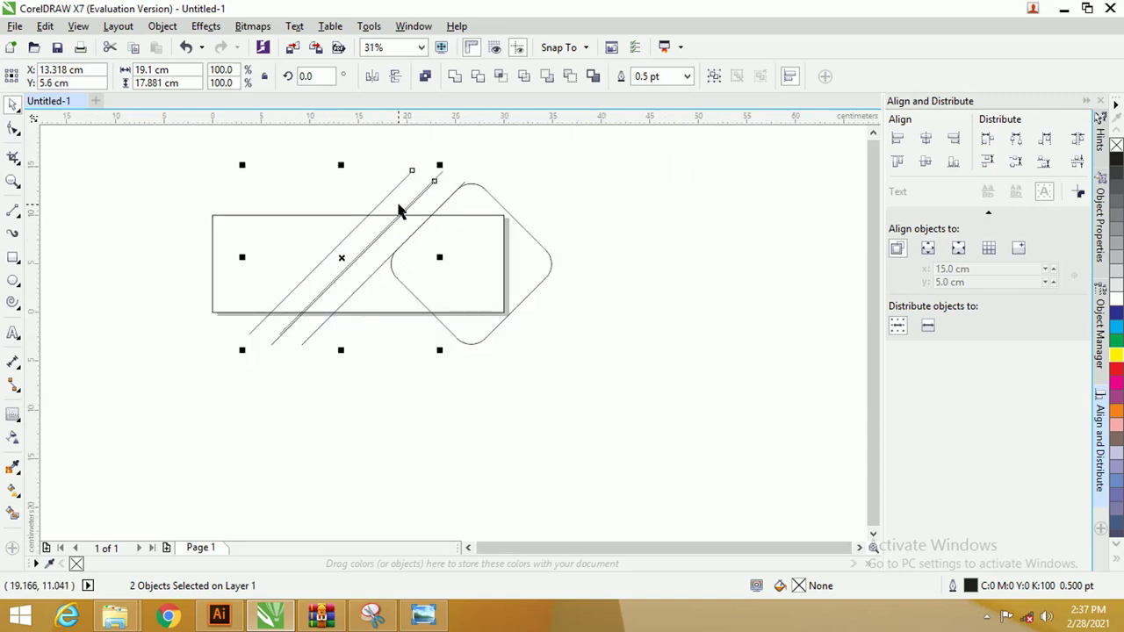
click(376, 77)
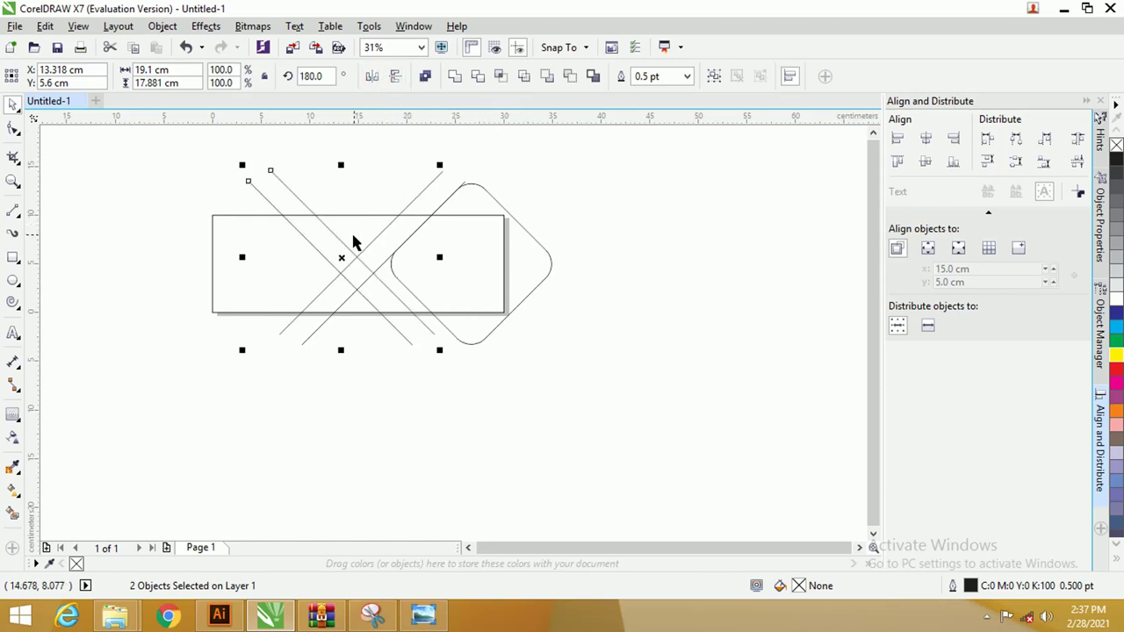
- Move the mirrored line pair to the page's left end so its inner line crosses the left original diagonal at the rectangle's bottom edge
drag(347, 242, 219, 228)
scroll(299, 311, up, 4)
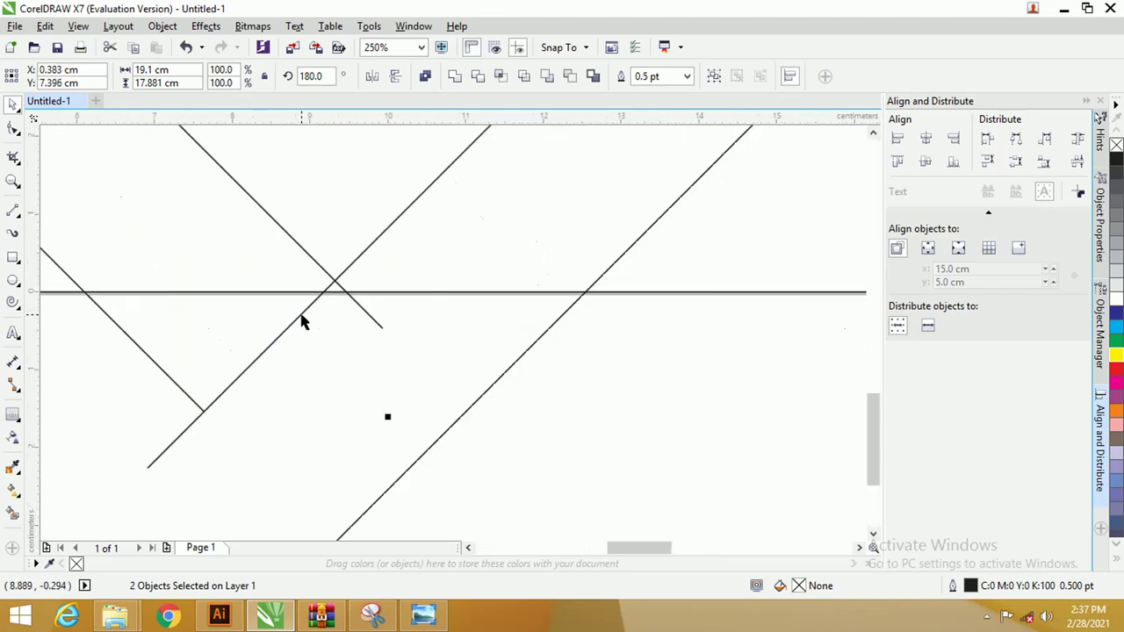
scroll(299, 311, down, 1)
drag(304, 287, 300, 294)
scroll(311, 301, up, 5)
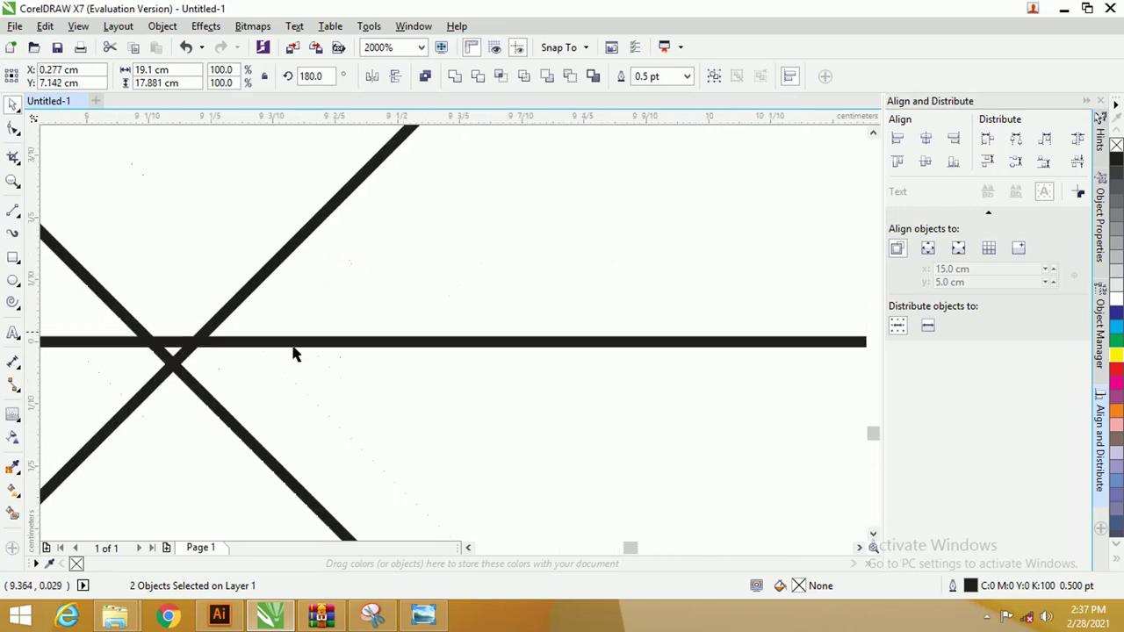
scroll(232, 379, down, 1)
mouse_move(221, 381)
mouse_down()
mouse_move(233, 377)
mouse_move(223, 371)
mouse_up()
scroll(235, 375, down, 3)
scroll(237, 376, down, 3)
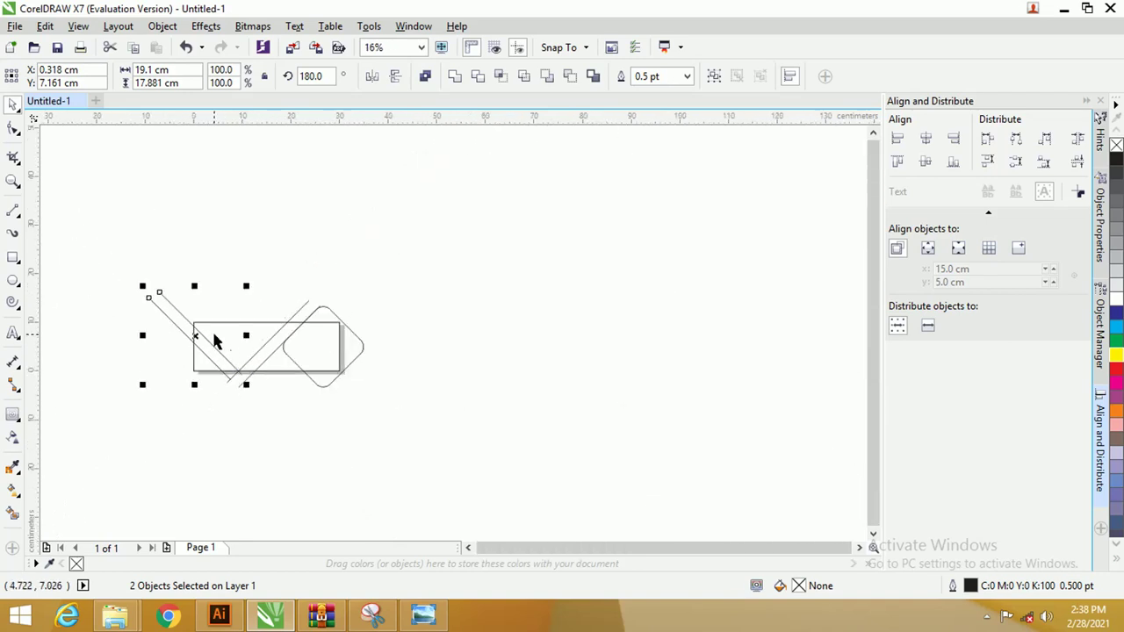
- Try to Smart Fill the rounded diamond with blue-grey while all six objects are selected, and undo the fill
scroll(211, 336, up, 2)
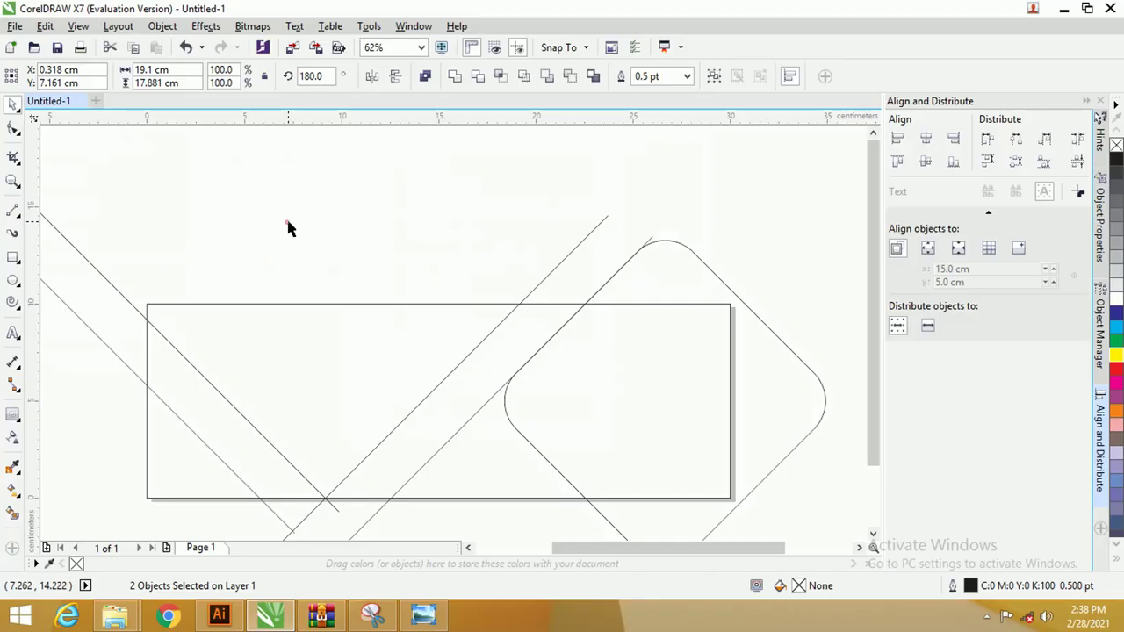
click(286, 220)
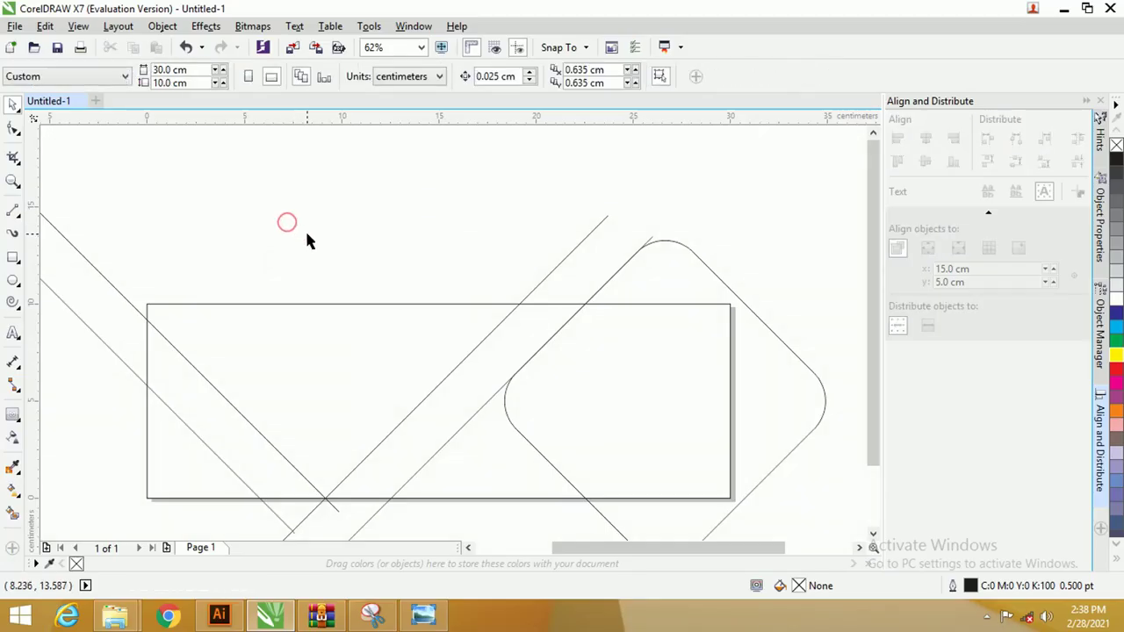
scroll(307, 234, down, 1)
drag(657, 446, 95, 170)
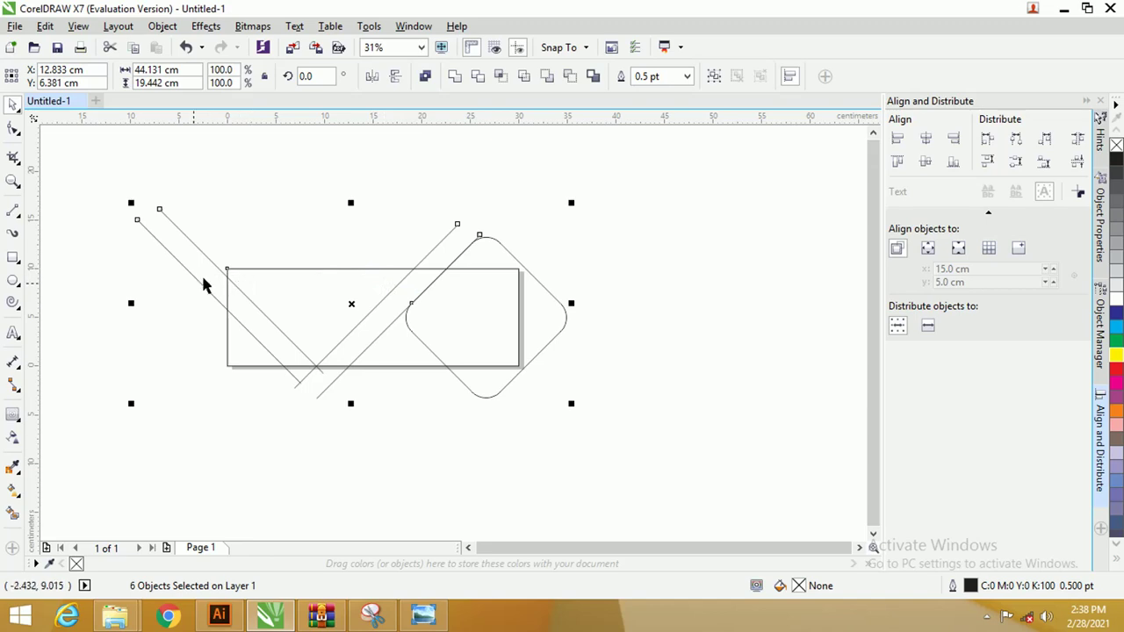
click(11, 517)
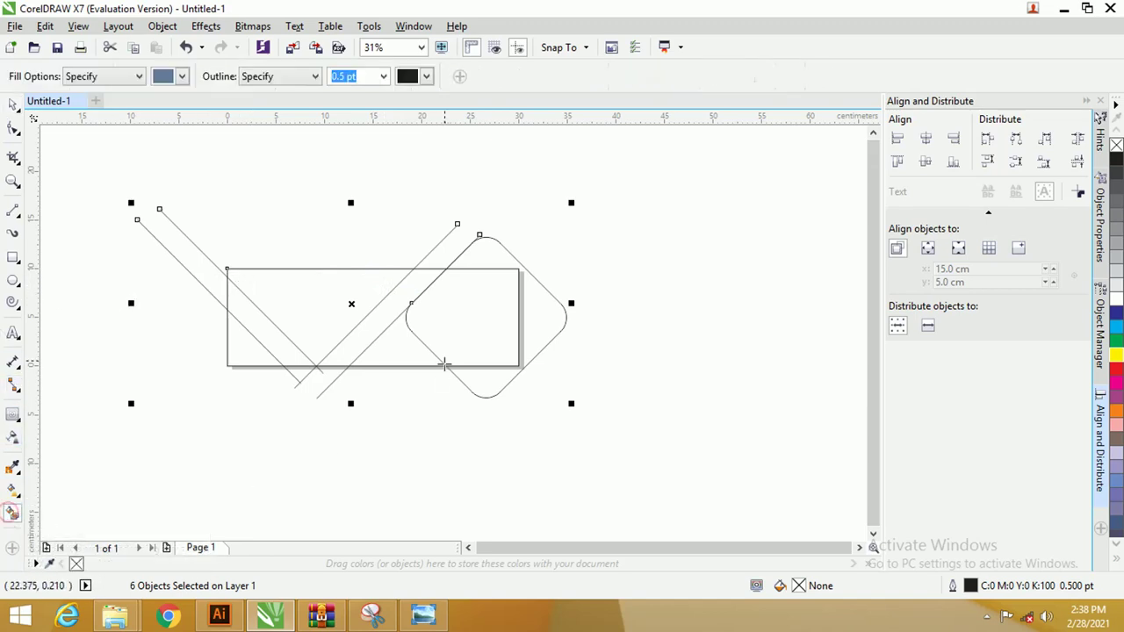
click(463, 314)
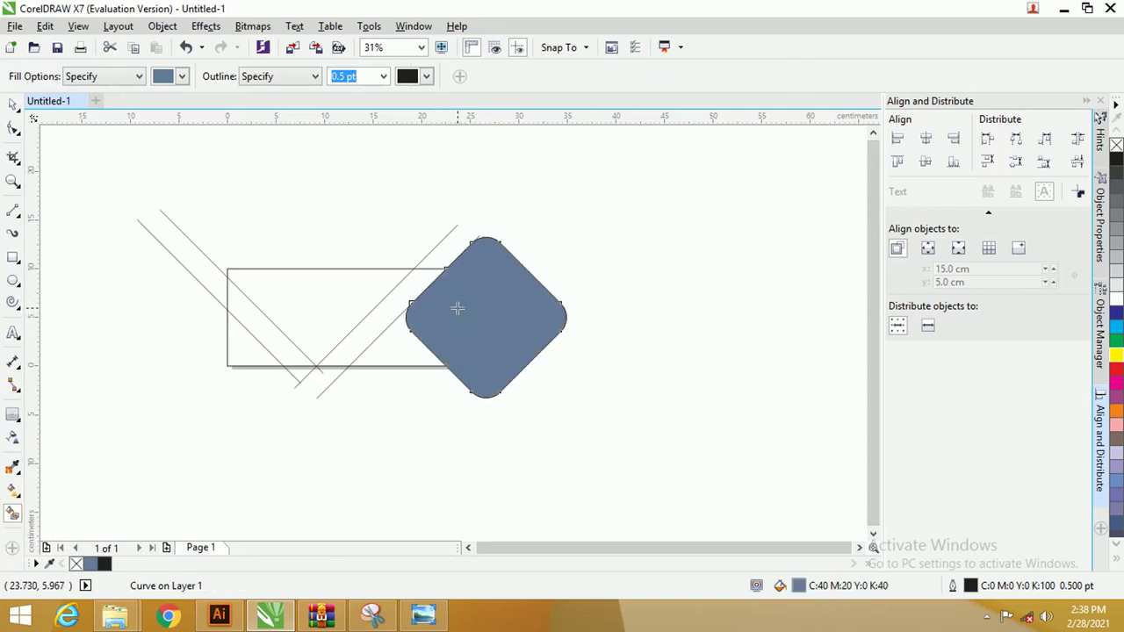
key(ctrl+z)
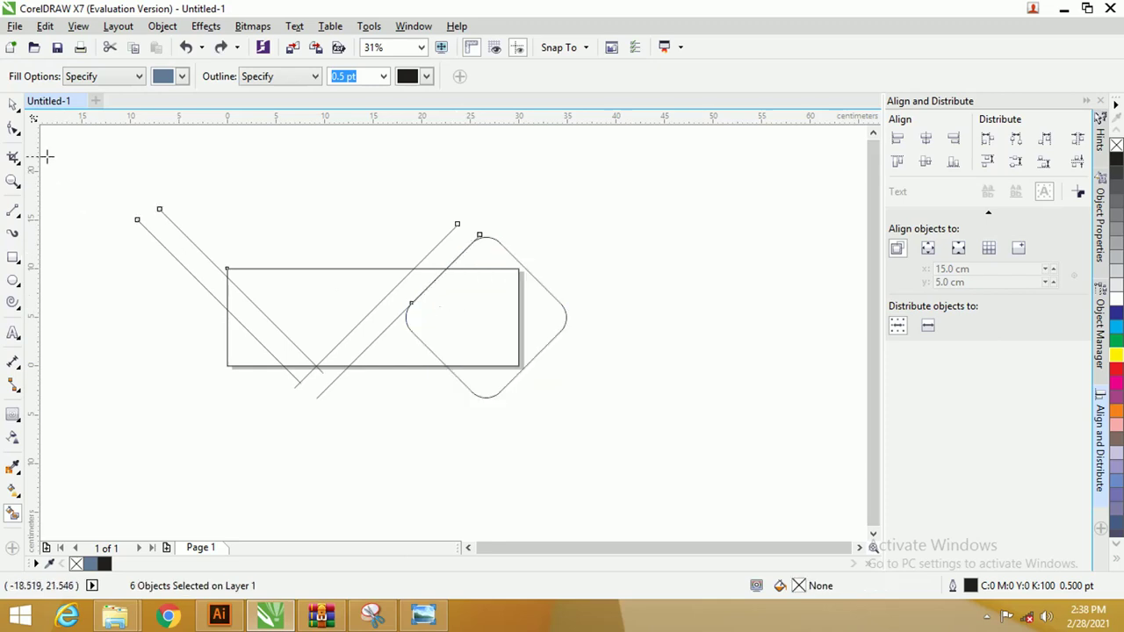
- Try Smart Fill on the diamond's area inside the rectangle with all six objects selected, and undo it
click(13, 104)
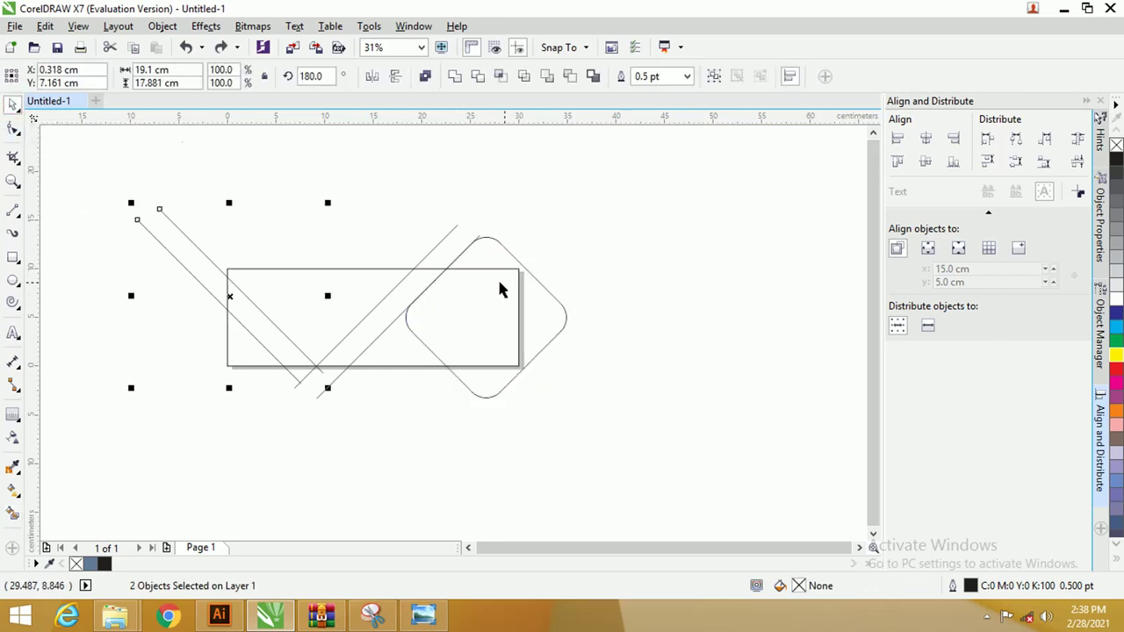
click(586, 435)
drag(586, 435, 108, 171)
click(13, 518)
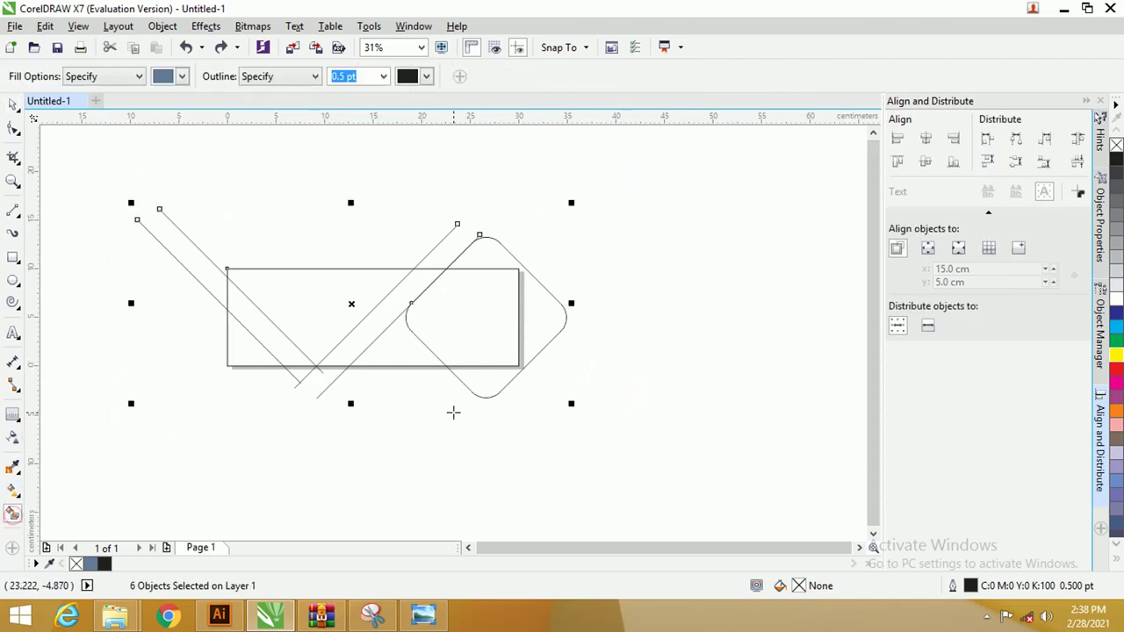
click(485, 309)
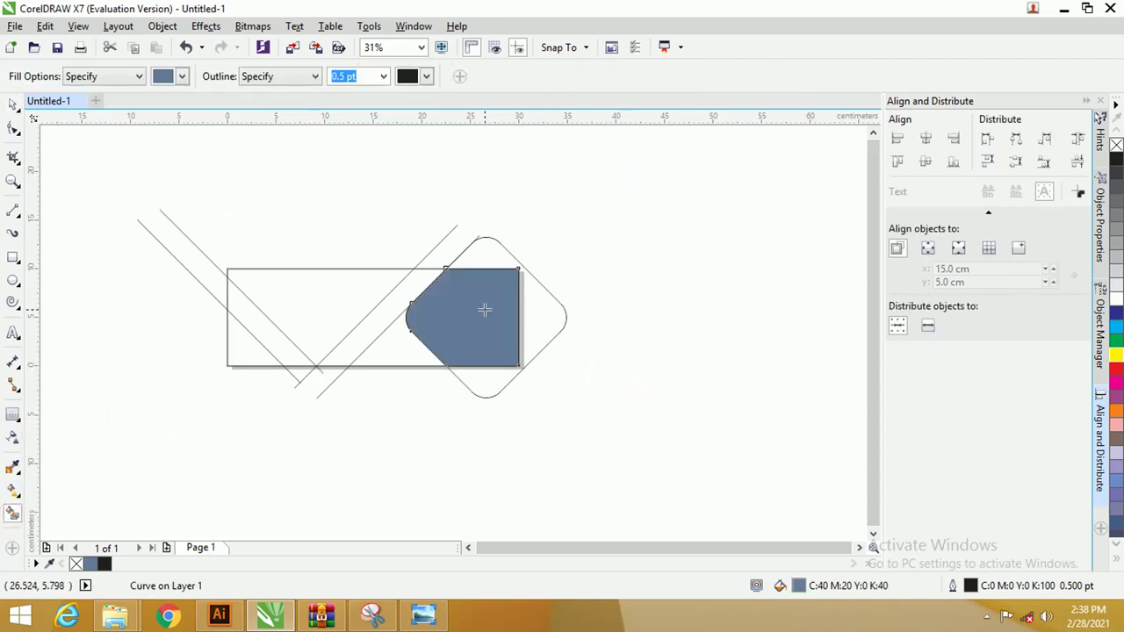
click(13, 104)
click(320, 206)
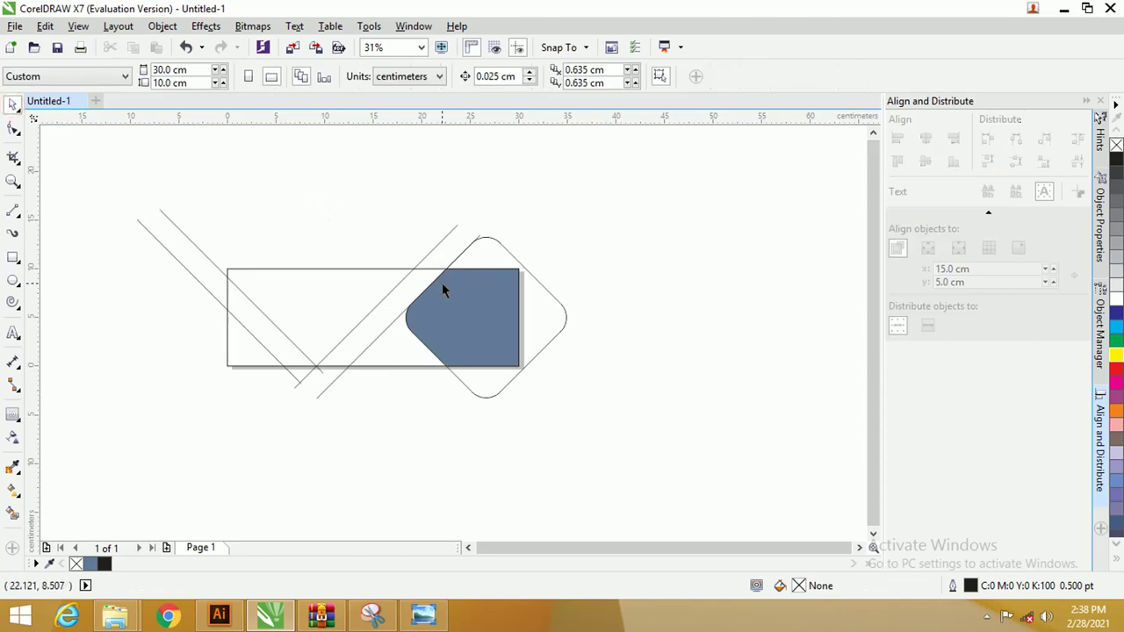
key(ctrl+z)
key(ctrl+z)
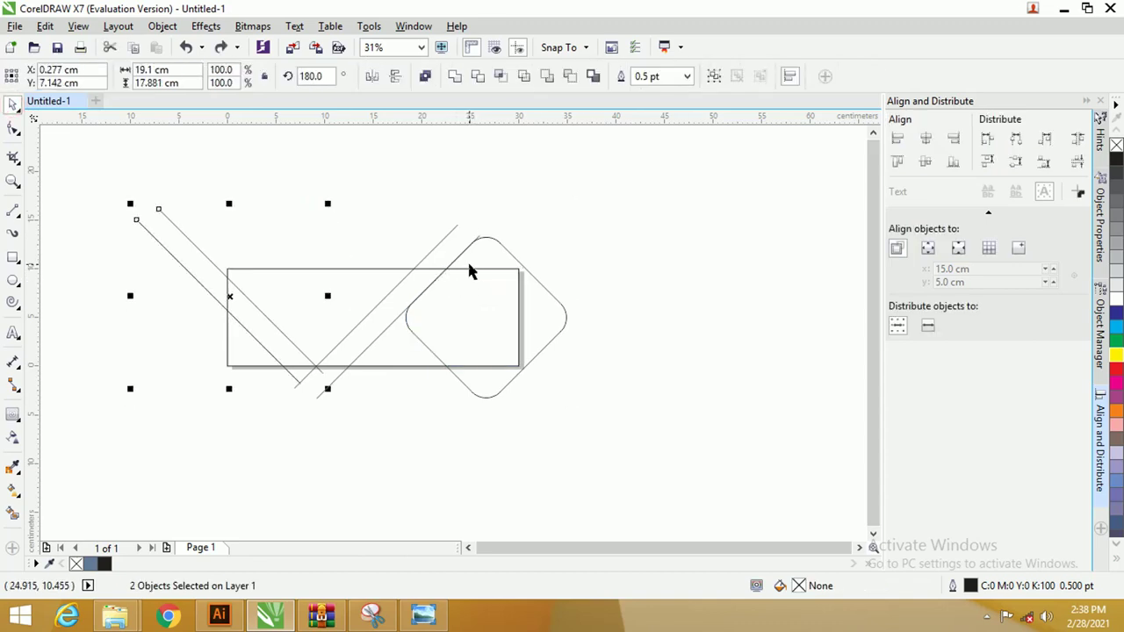
key(Up)
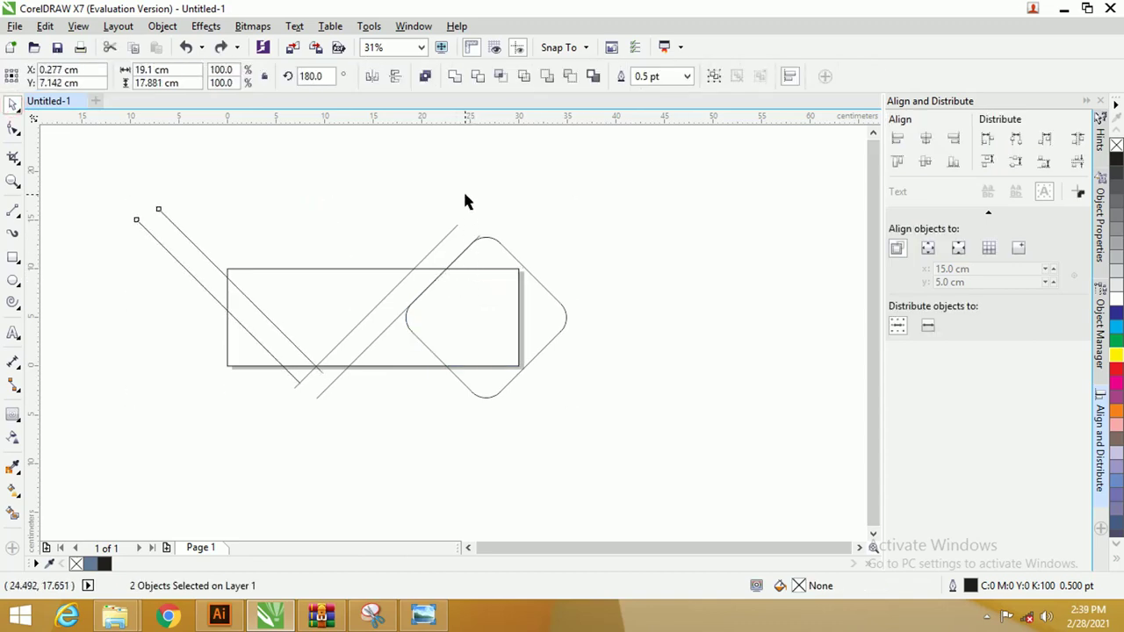
click(464, 193)
click(481, 269)
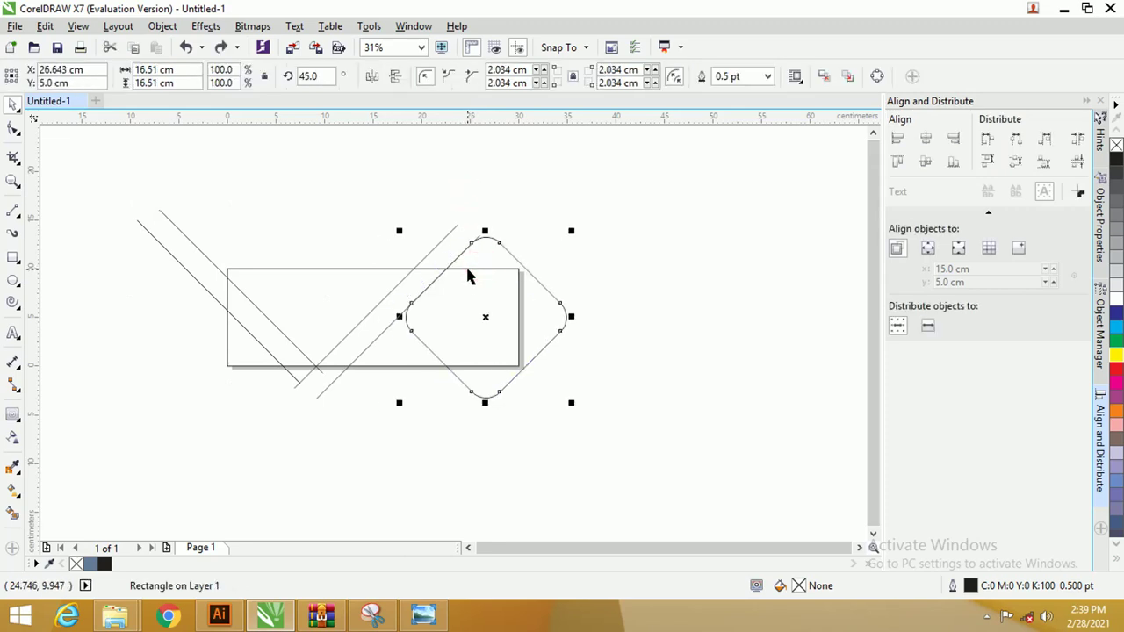
click(467, 268)
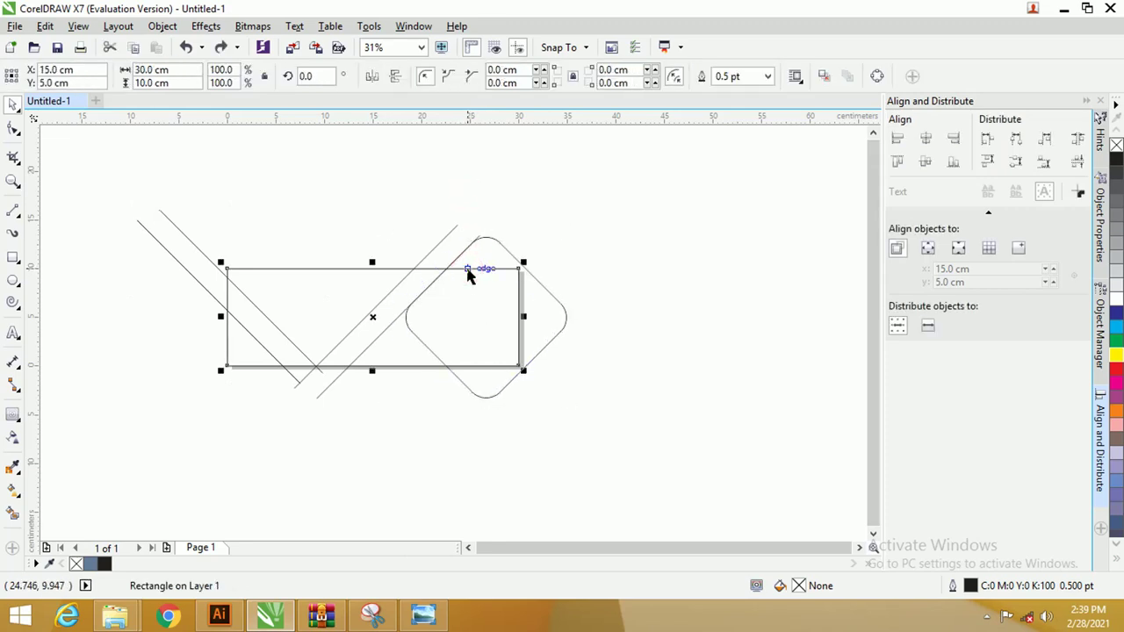
click(468, 269)
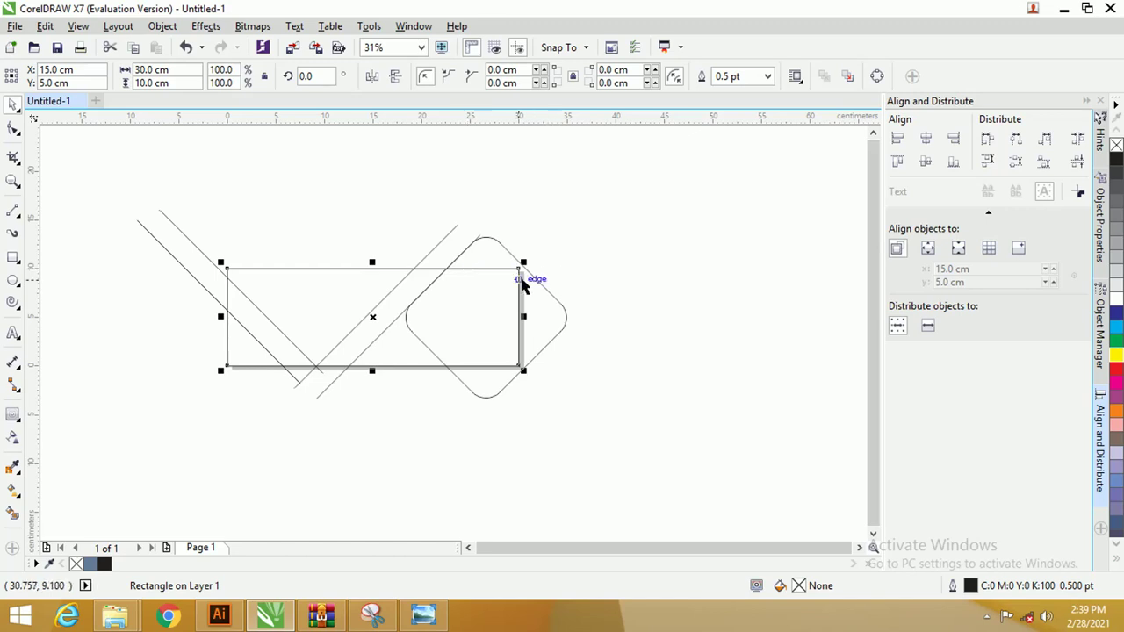
click(585, 296)
- Smart Fill the diamond's area inside the rectangle and the triangle beside its lower-left edge with blue-grey (C40 M20 Y0 K40)
click(524, 271)
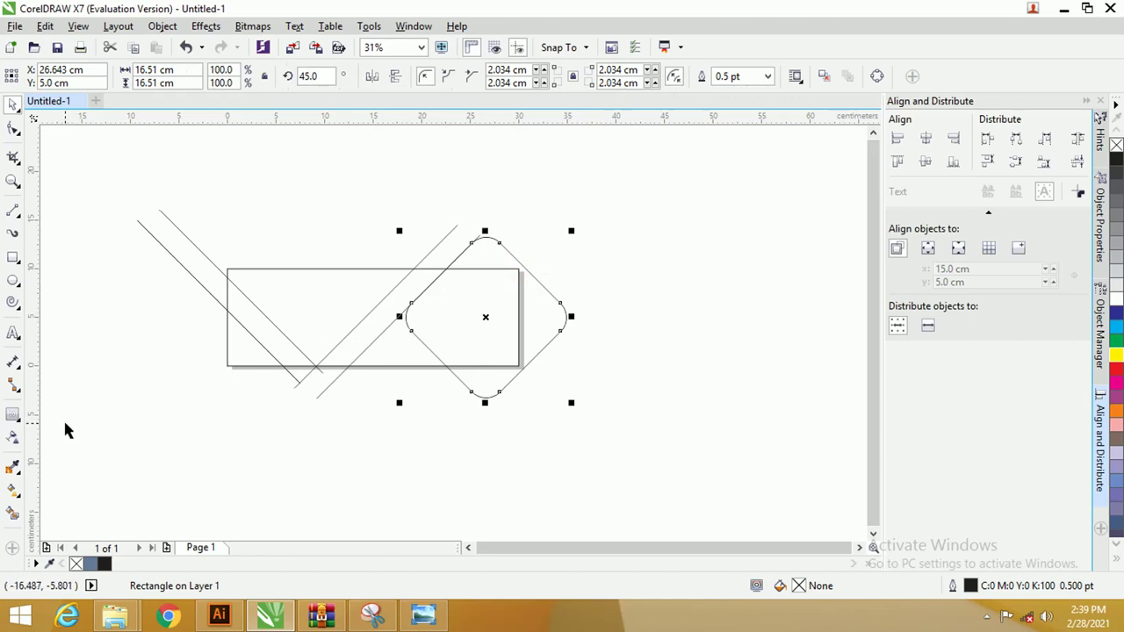
click(11, 515)
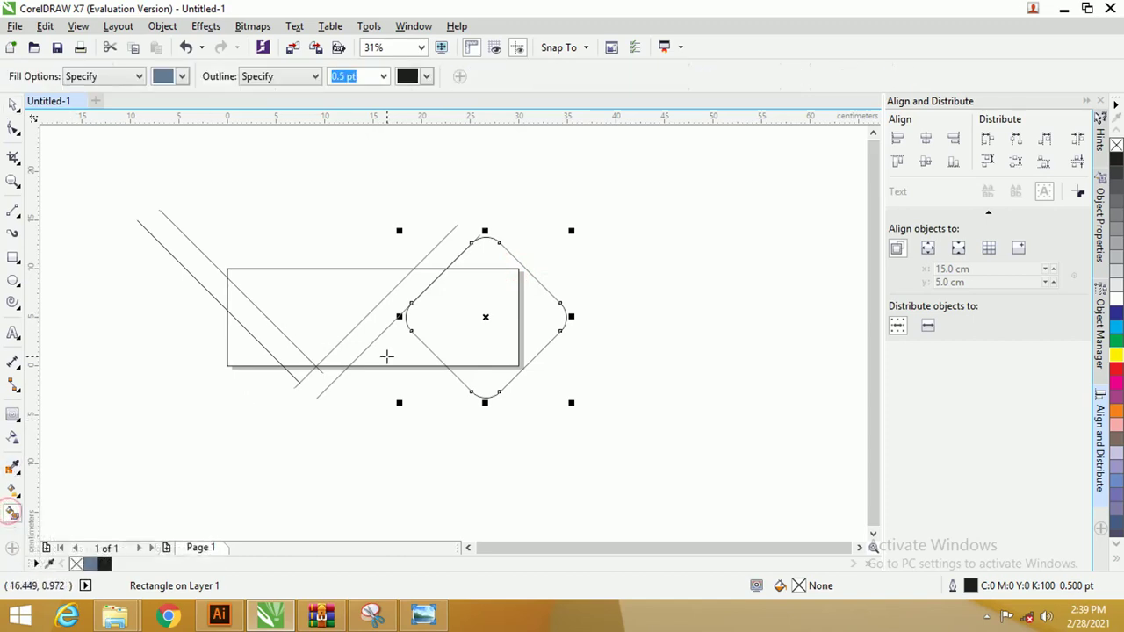
click(440, 315)
click(401, 334)
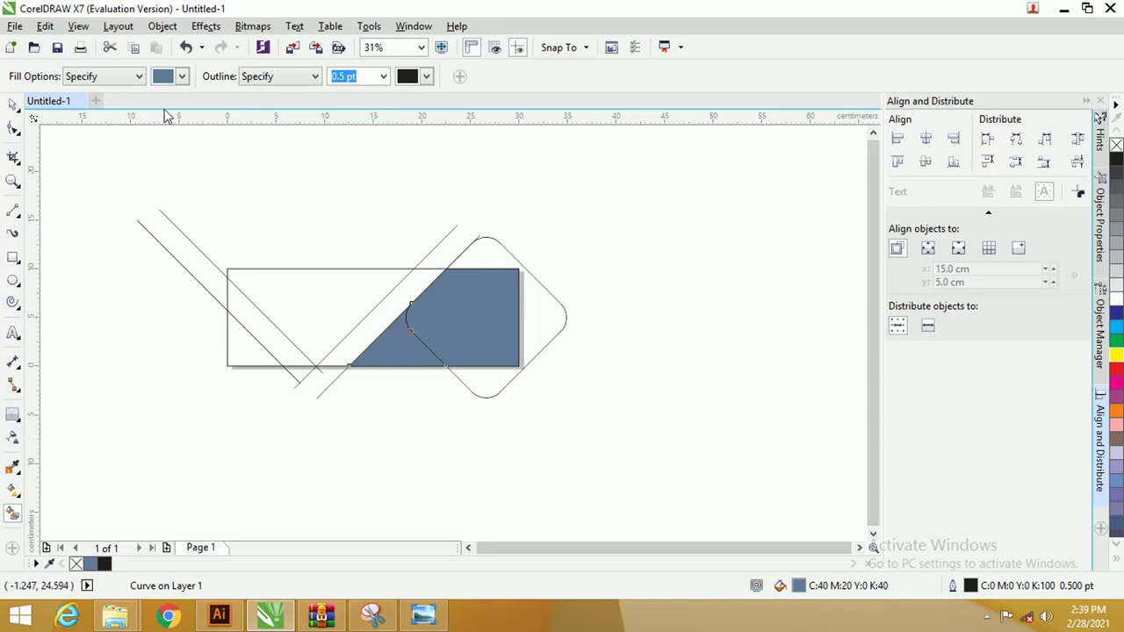
- Smart Fill the diagonal band and the remaining areas at the rectangle's left end with green (C40 M0 Y100 K0)
click(182, 76)
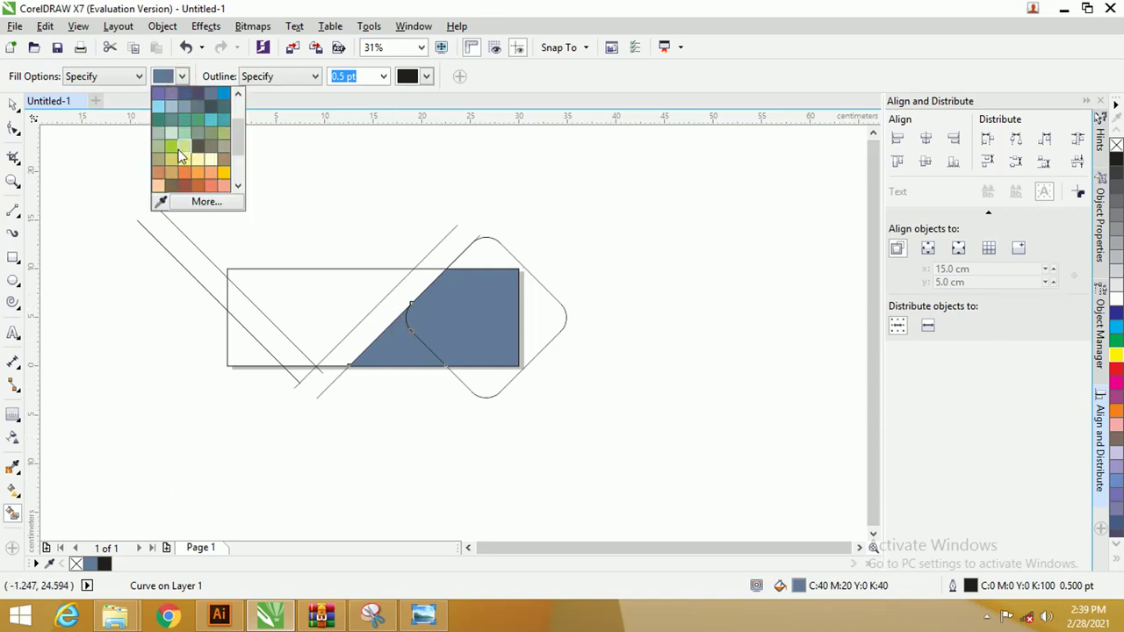
click(200, 157)
click(392, 300)
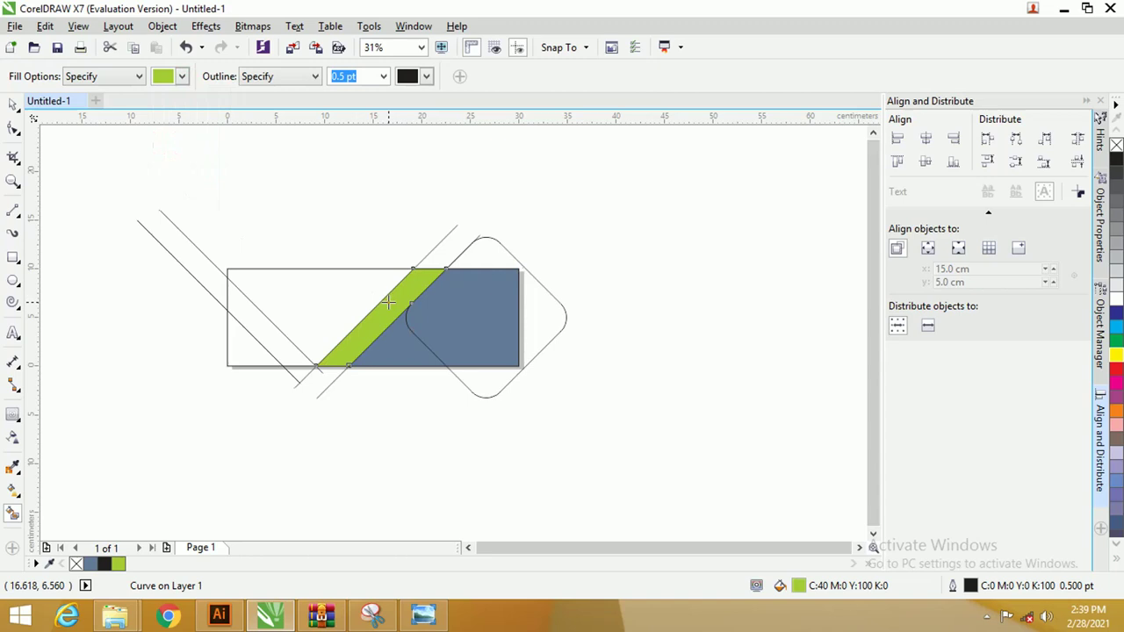
click(264, 323)
click(234, 346)
click(284, 299)
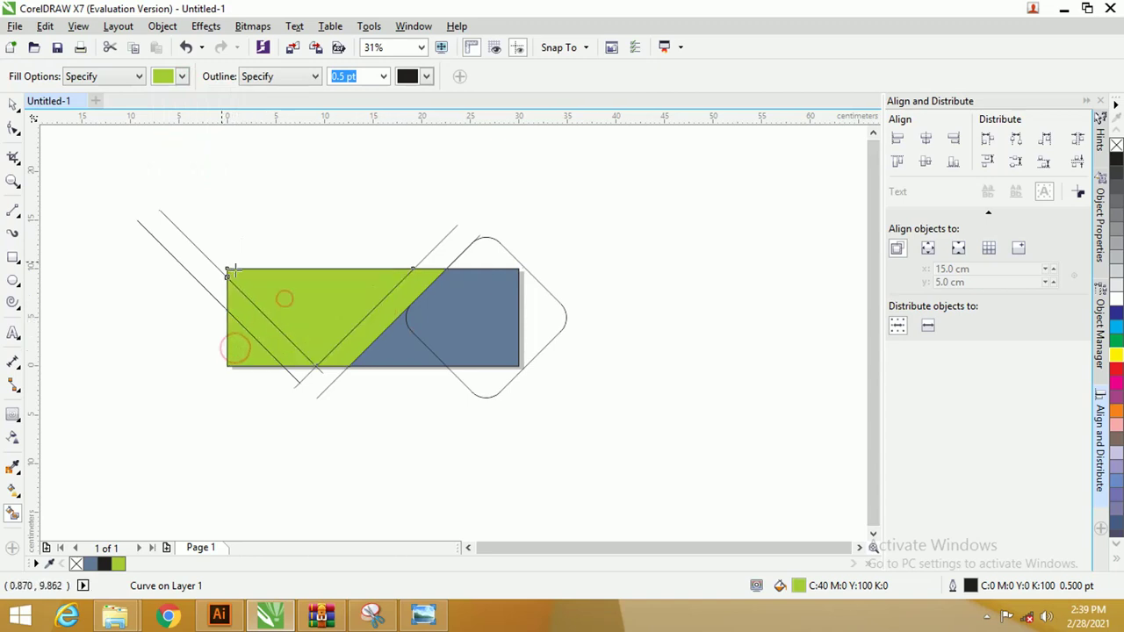
- Delete the mirrored diagonal line pair that crosses the rectangle's left end
click(13, 103)
click(338, 223)
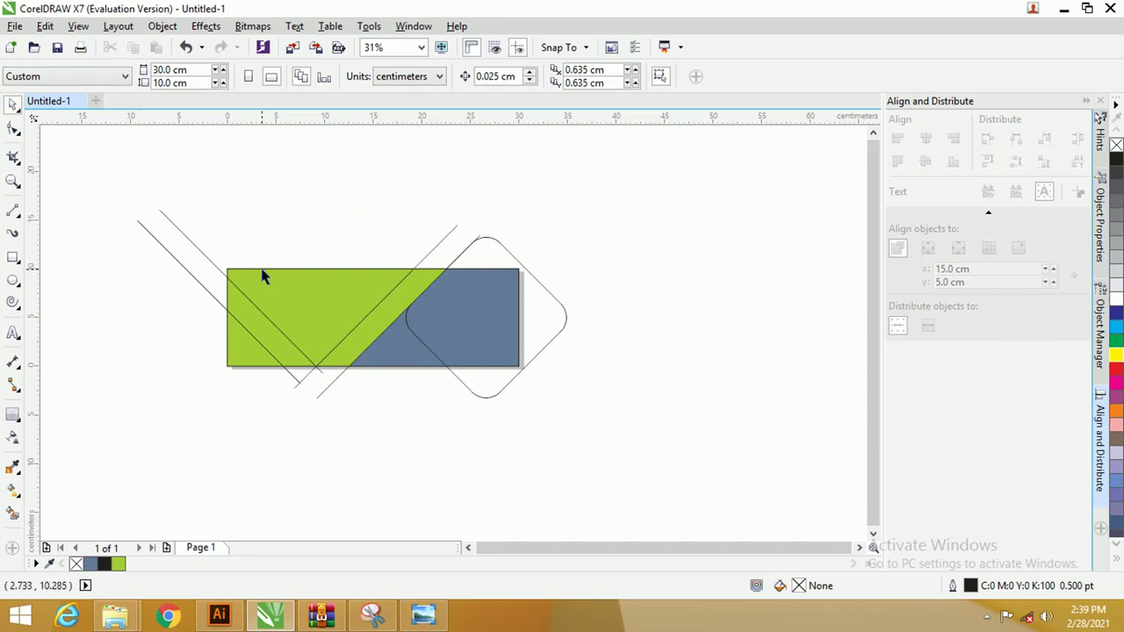
drag(219, 254, 482, 376)
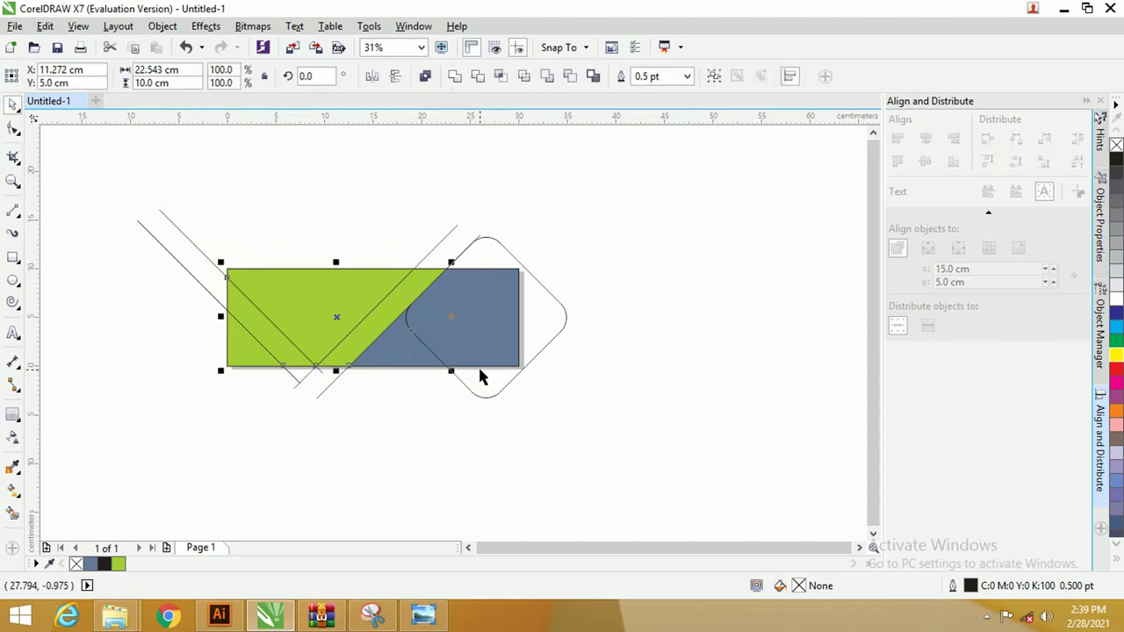
click(257, 205)
drag(191, 211, 187, 325)
key(Escape)
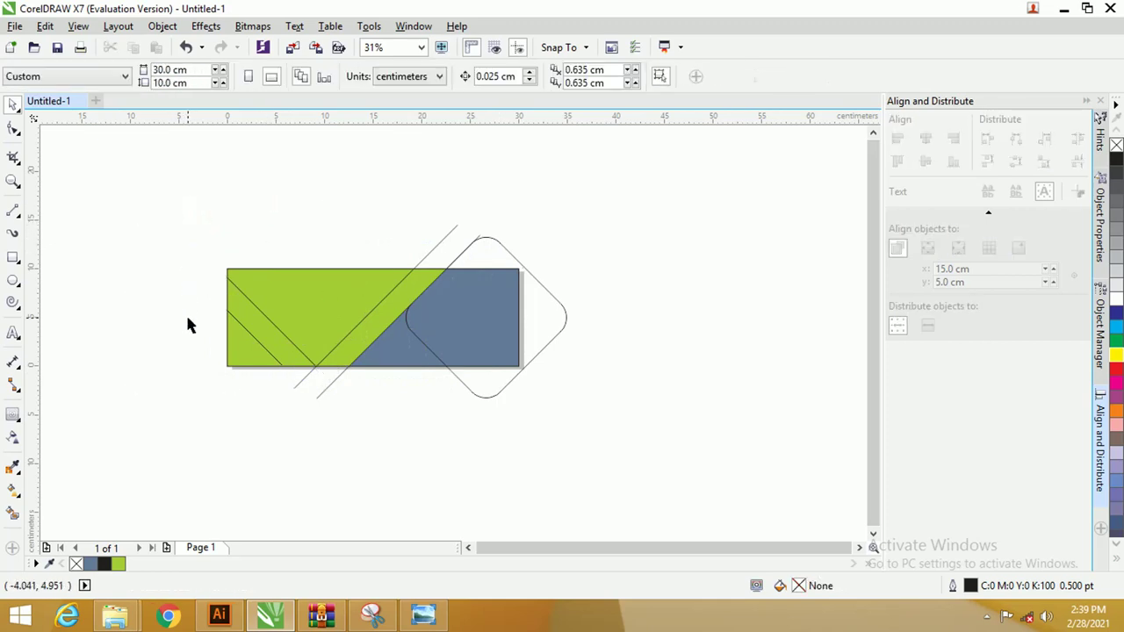
- Delete the rounded diamond outline and the original diagonal line pair, leaving the filled areas
click(466, 389)
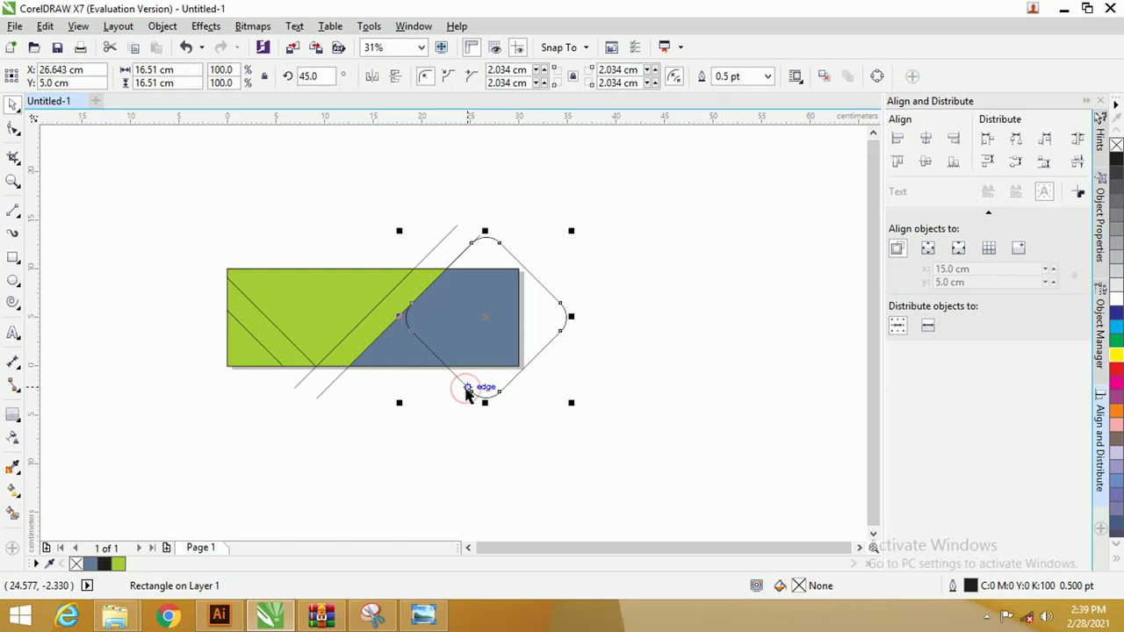
key(Delete)
drag(401, 392, 291, 393)
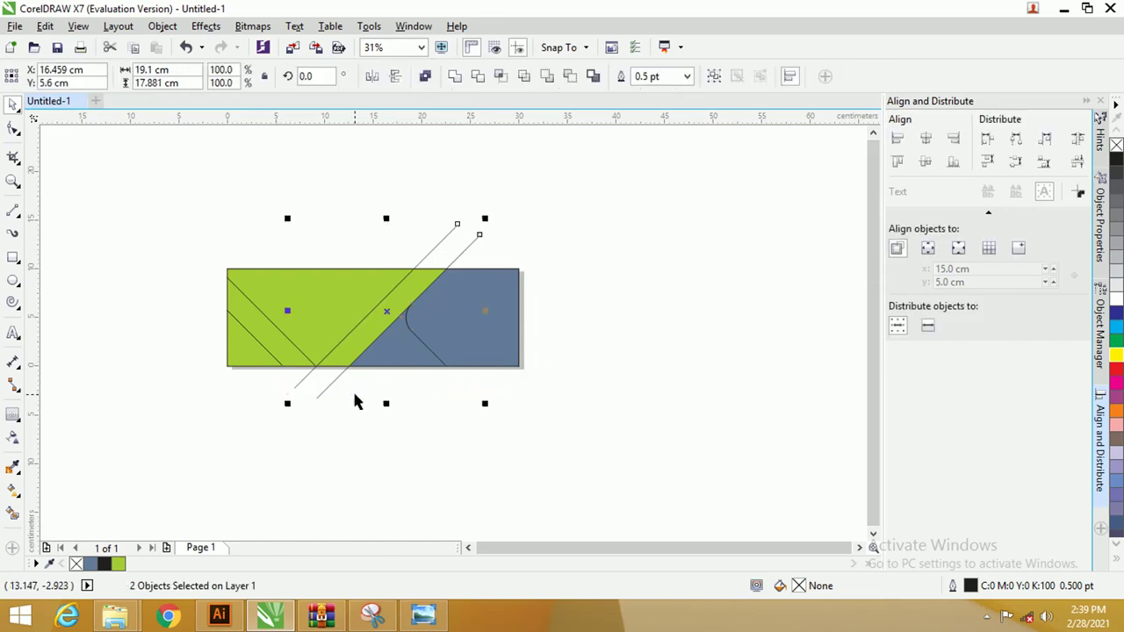
key(Escape)
- Recolour the rounded area at the banner's right end 10% black and the triangle beside it yellow
click(488, 306)
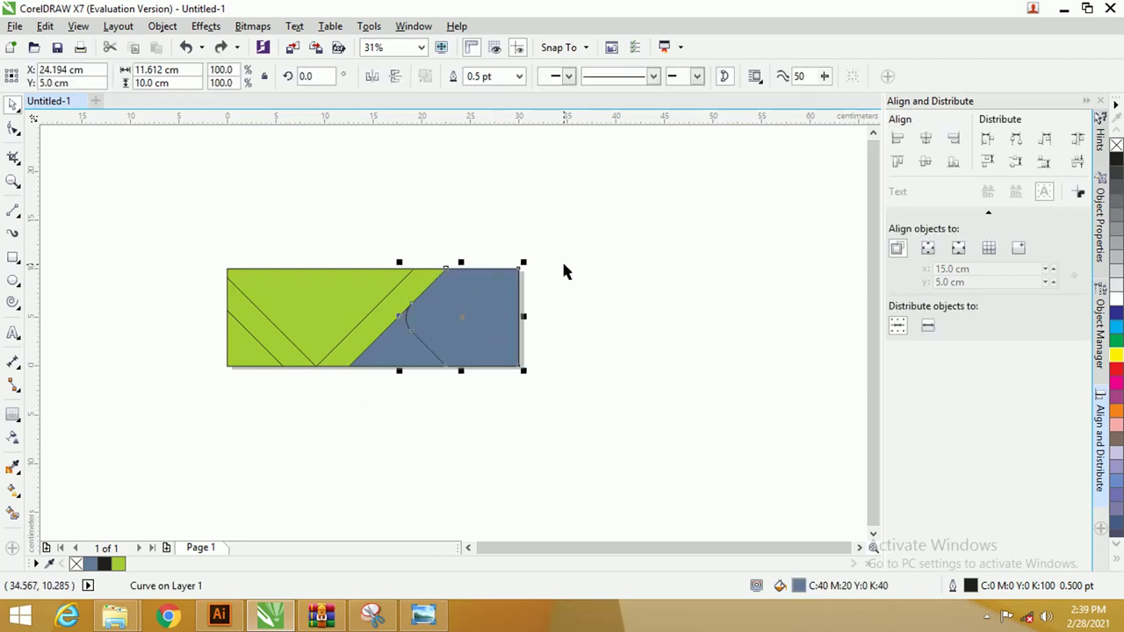
click(563, 259)
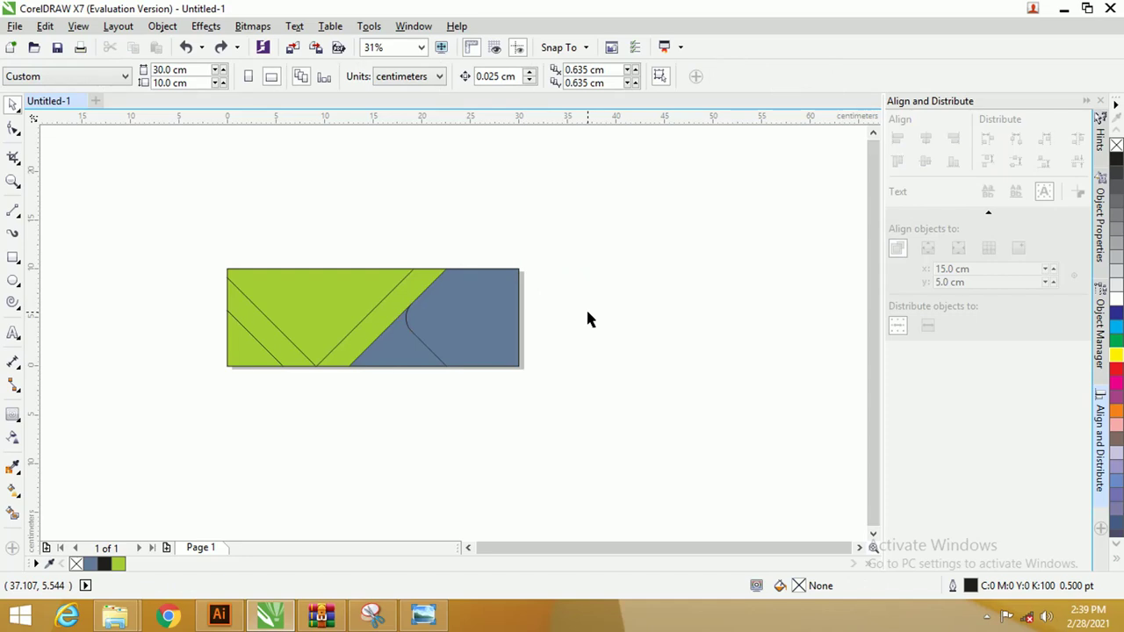
key(ctrl+a)
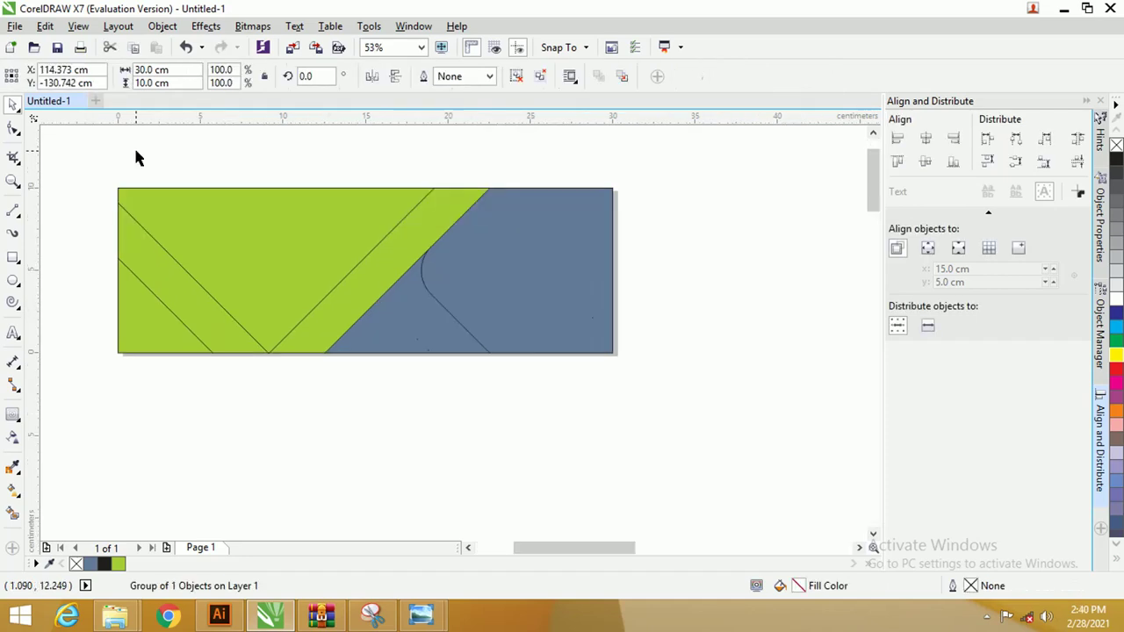
click(480, 268)
click(1116, 280)
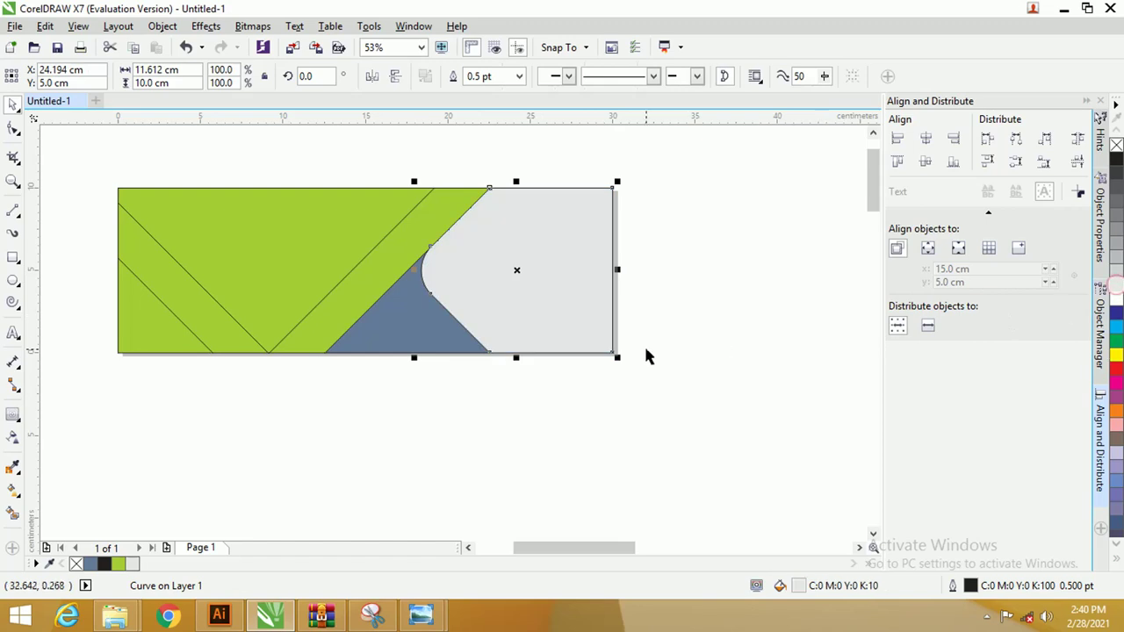
click(435, 322)
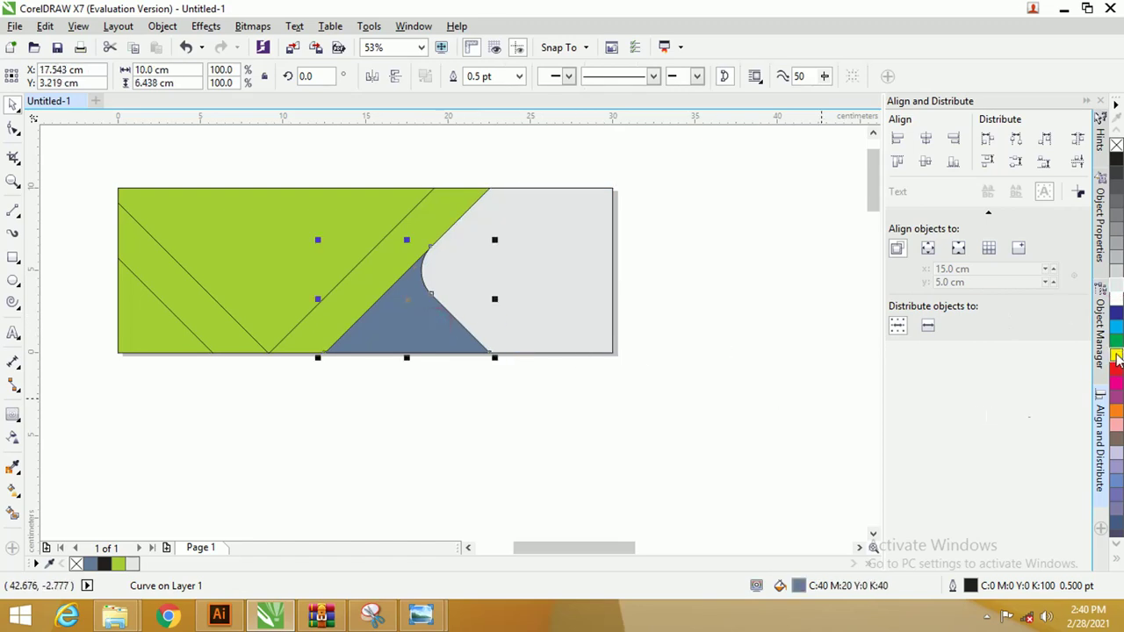
click(1116, 357)
- Fill the diagonal band beside the triangle with magenta (C0 M100 Y0 K0), after trying purple (C20 M80 Y0 K20)
click(391, 261)
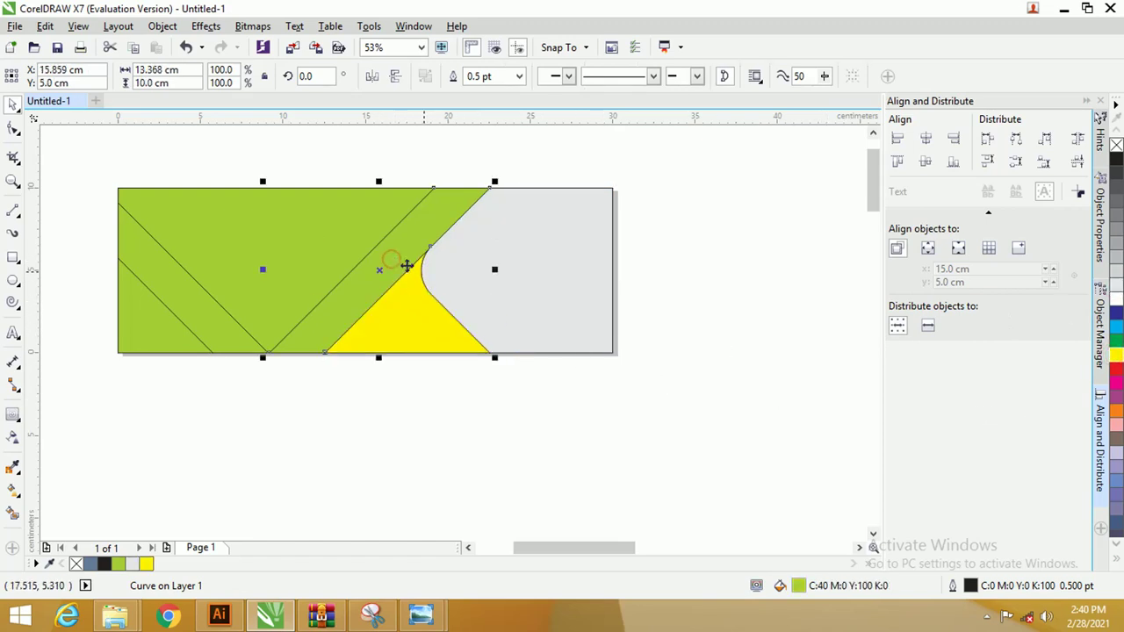
click(1118, 385)
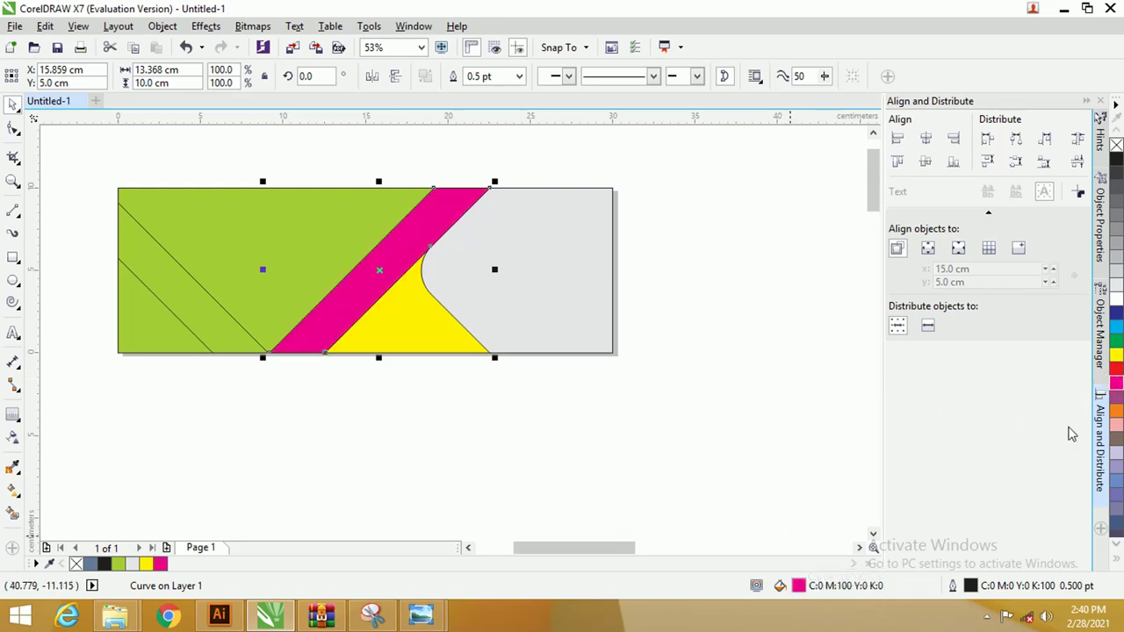
click(1118, 396)
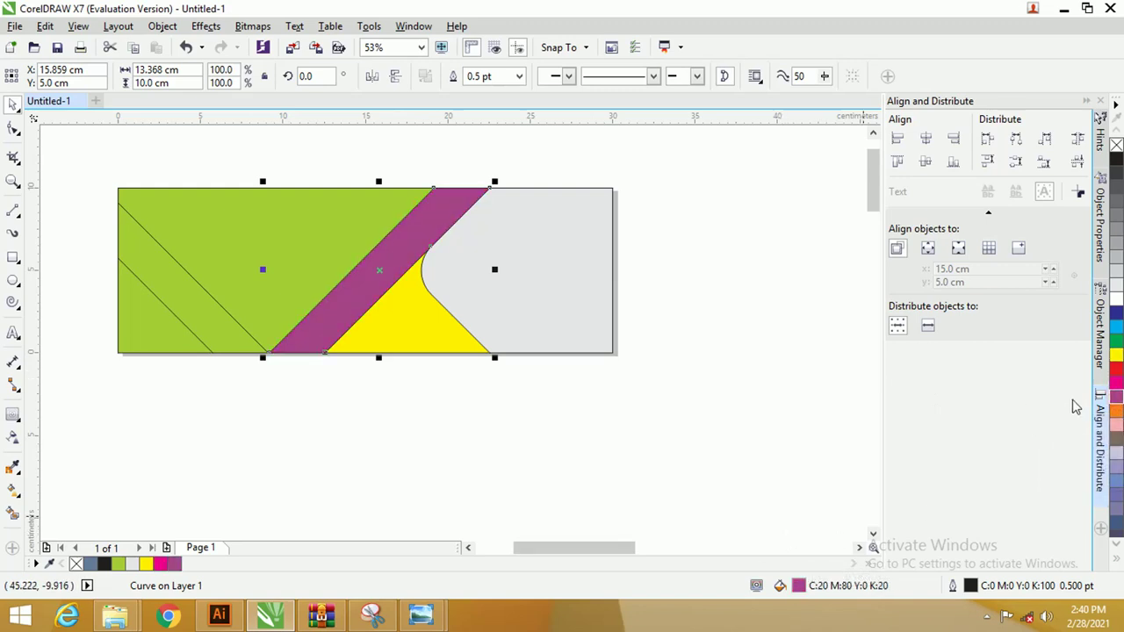
click(1115, 386)
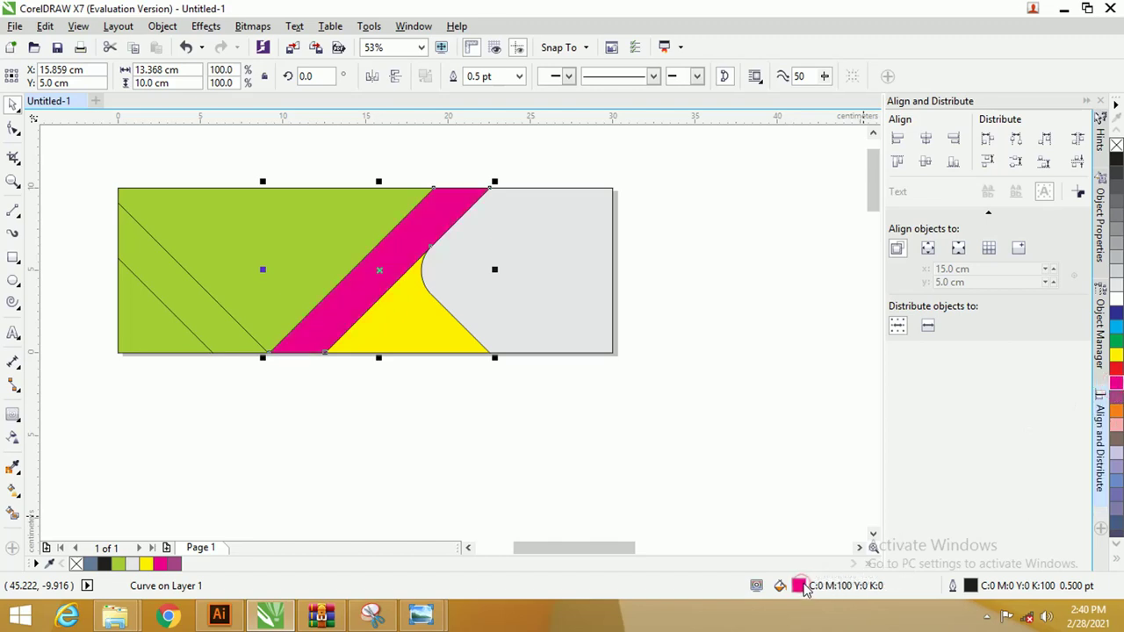
- Change the magenta diagonal band's fill to a deeper pink, C16 M100 Y30 K0
double_click(798, 586)
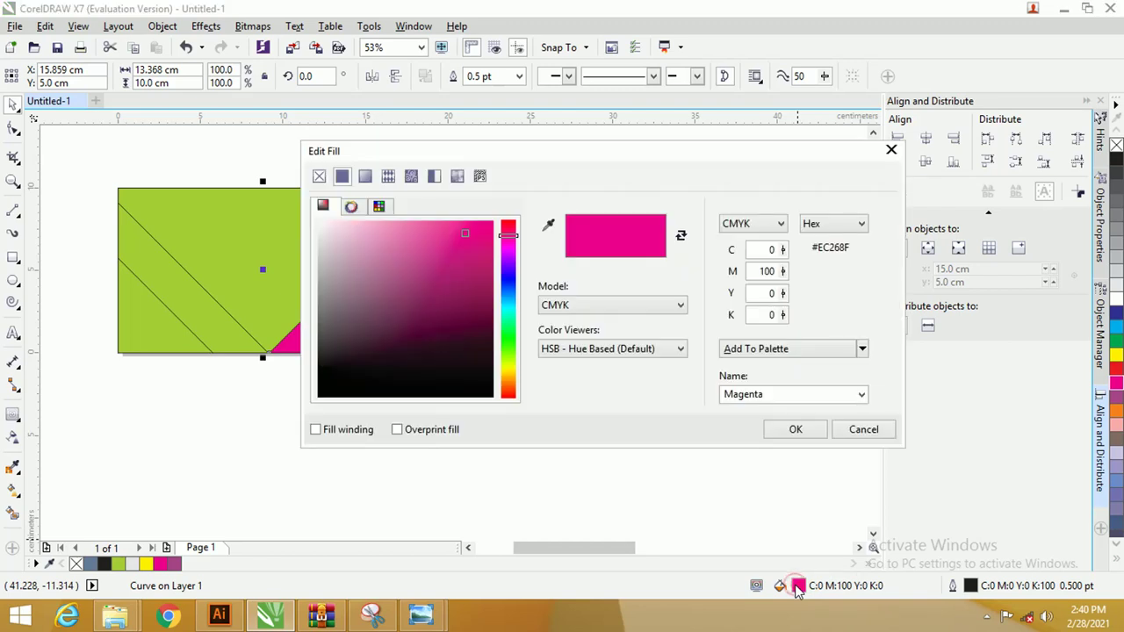
drag(546, 160, 821, 160)
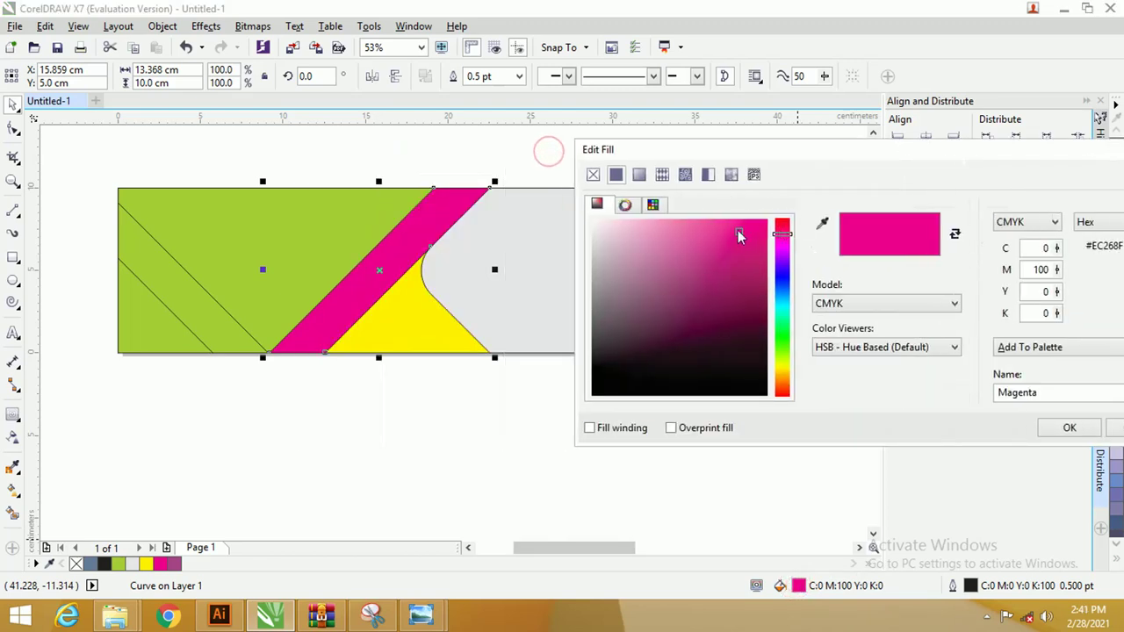
drag(742, 237, 768, 251)
drag(793, 151, 640, 156)
click(916, 437)
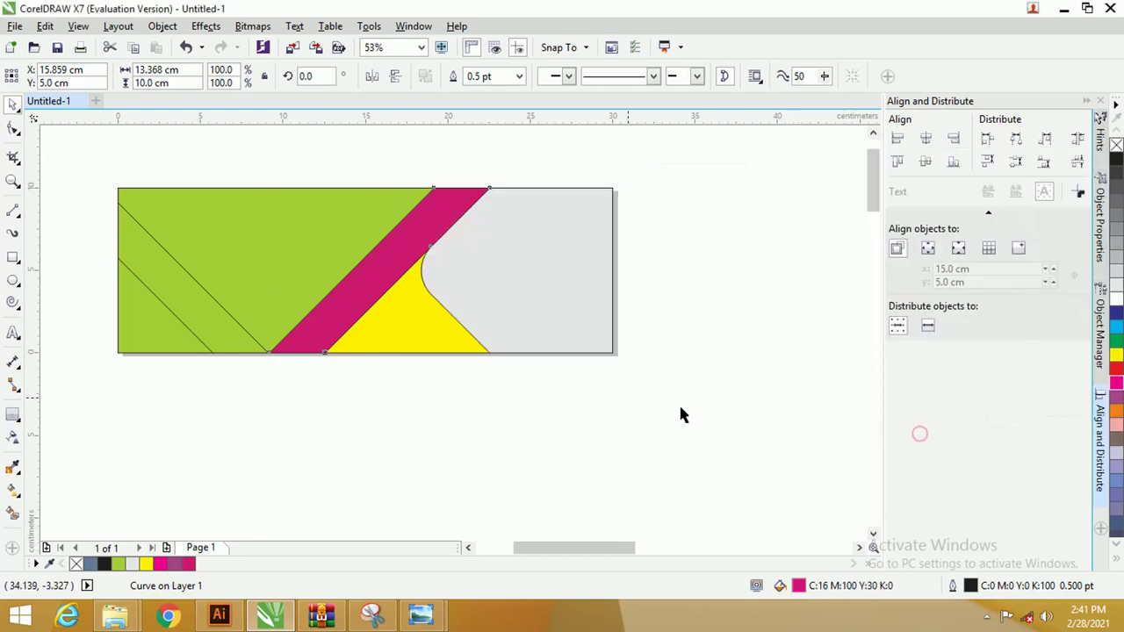
- Fill the large green inverted triangle with the band's deep pink, then darken it to C31 M100 Y46 K15
click(218, 308)
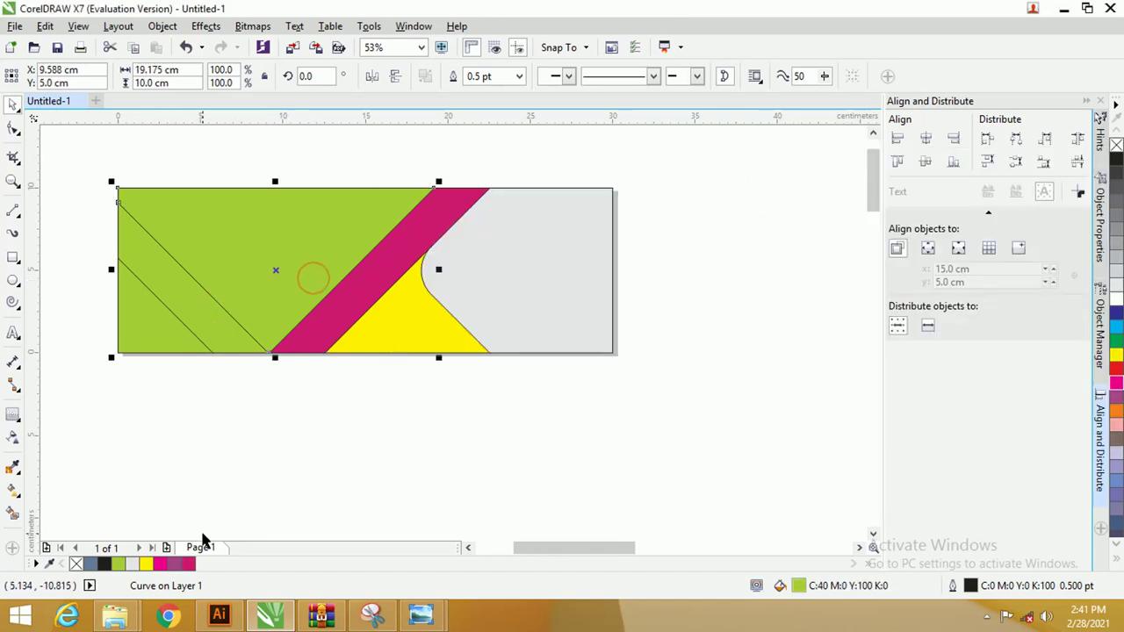
click(188, 564)
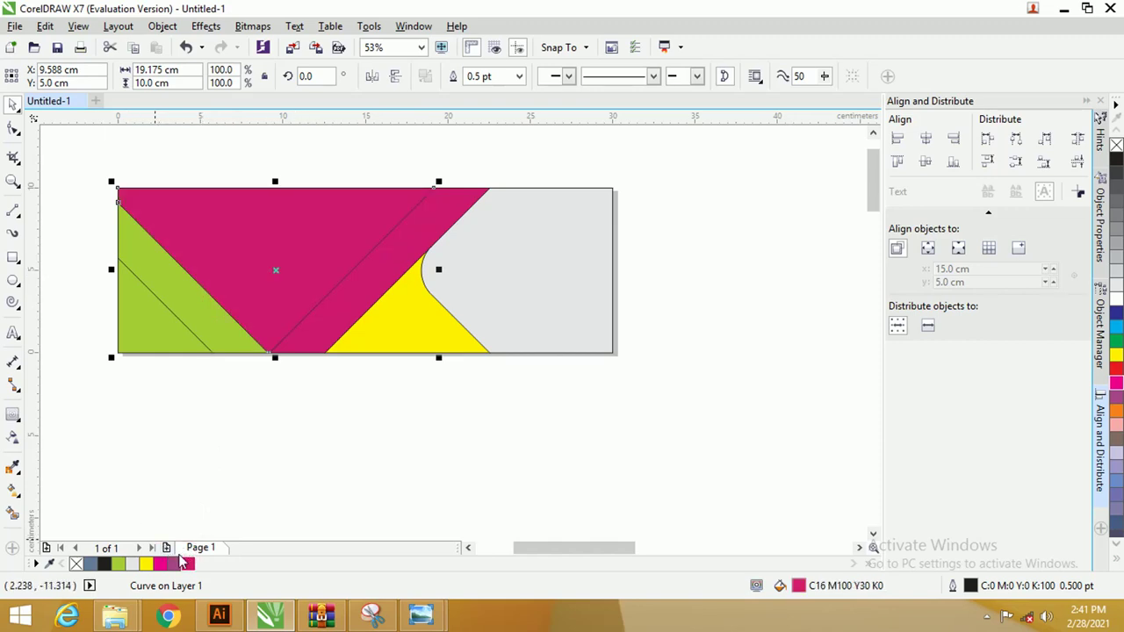
double_click(801, 586)
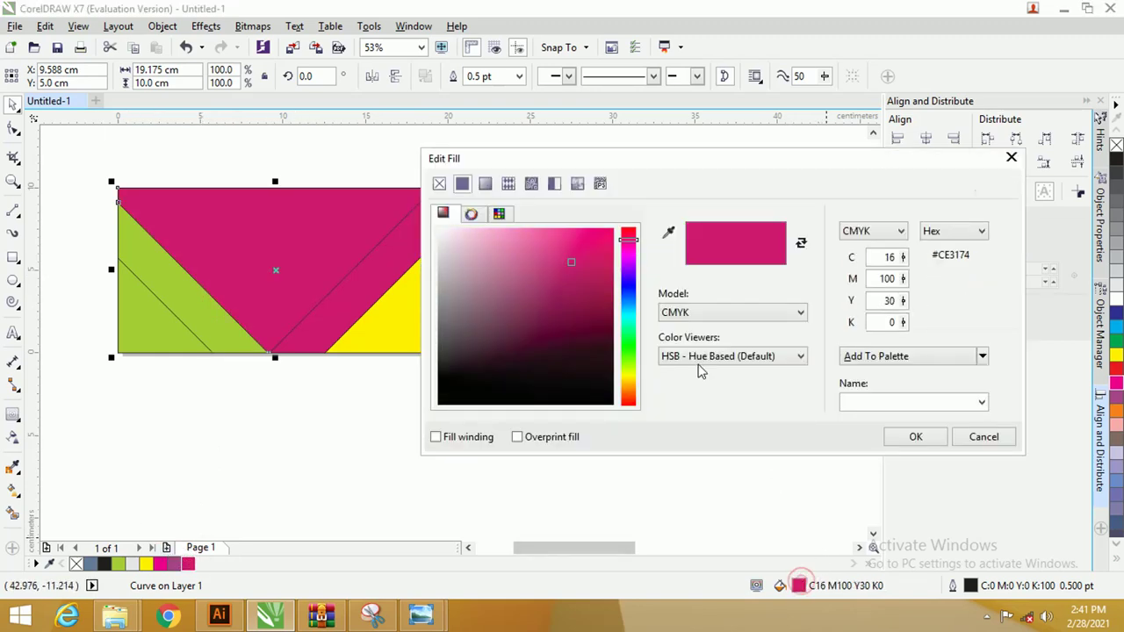
mouse_move(585, 279)
mouse_down()
mouse_move(574, 260)
mouse_move(576, 289)
mouse_up()
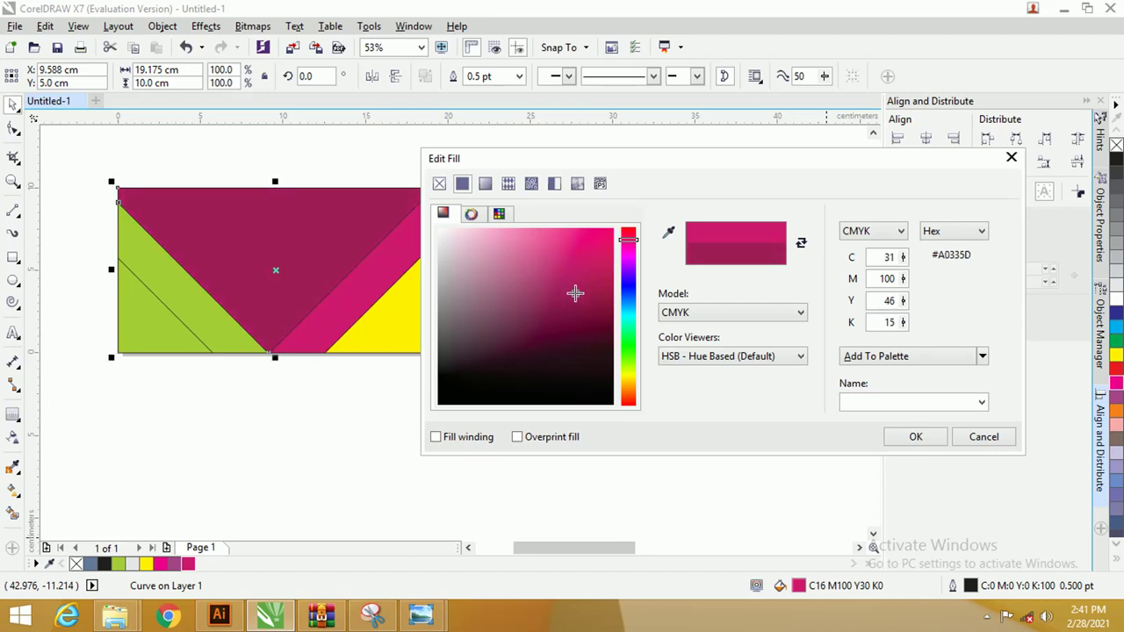
click(914, 437)
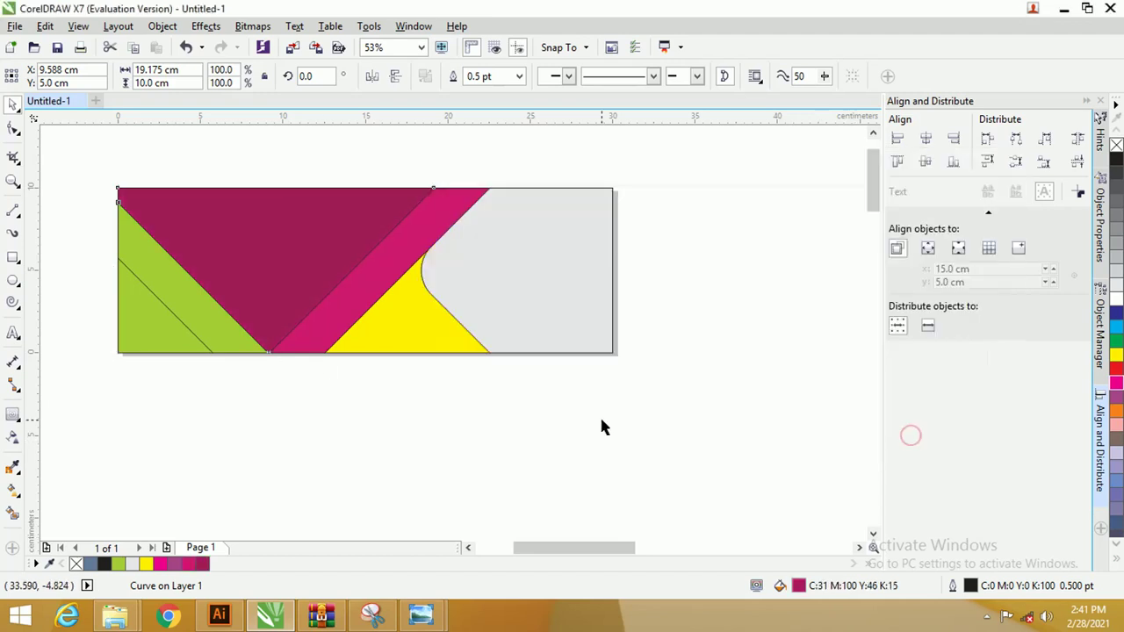
click(394, 393)
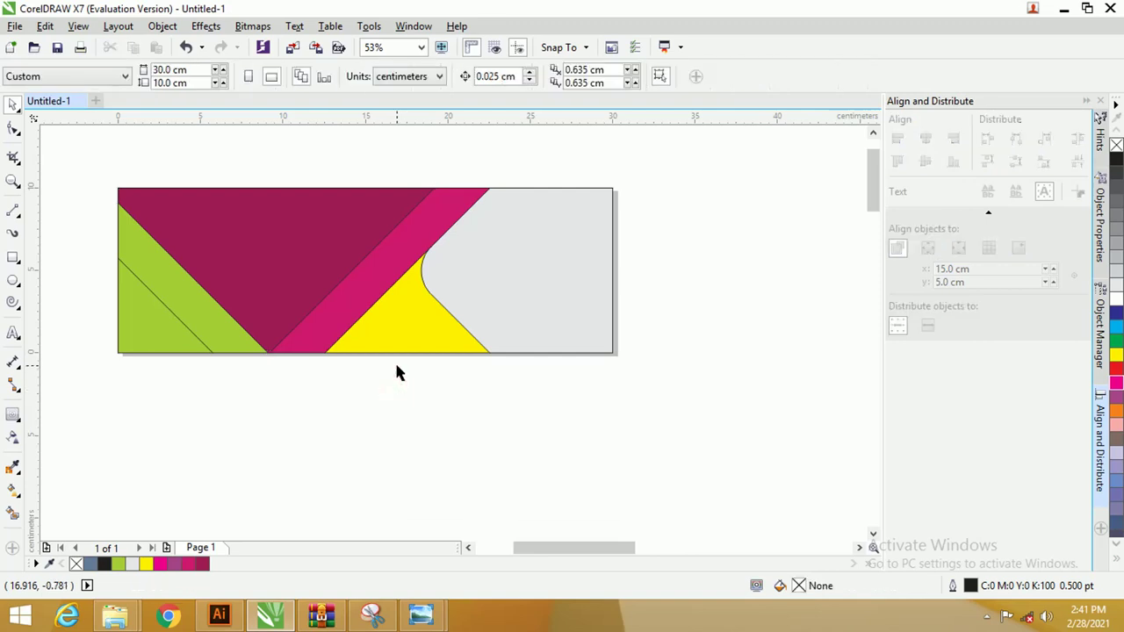
- Recolour the diagonal band beside the yellow triangle Blue Purple (C40 M100 Y0 K0), after trying C20 M80 Y0 K0
click(376, 287)
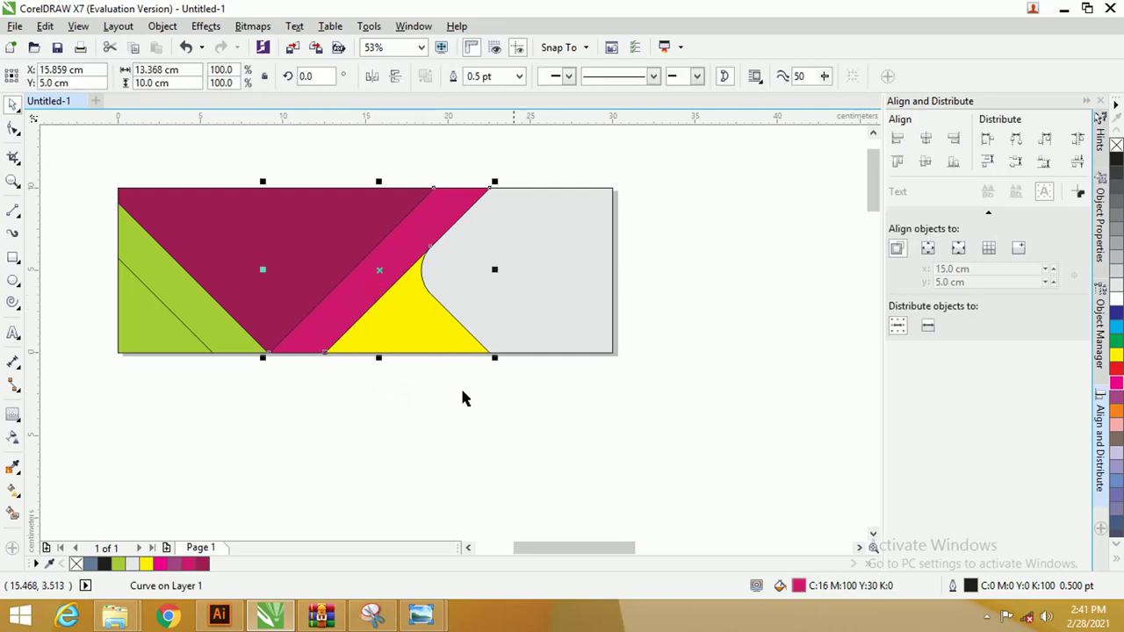
click(1115, 562)
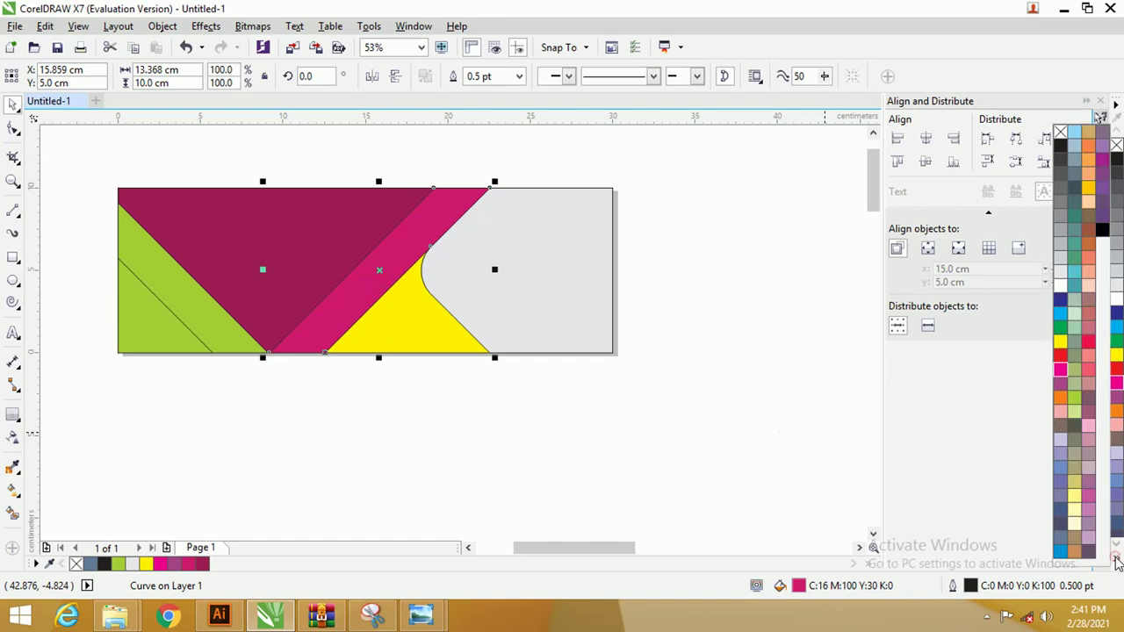
click(1089, 498)
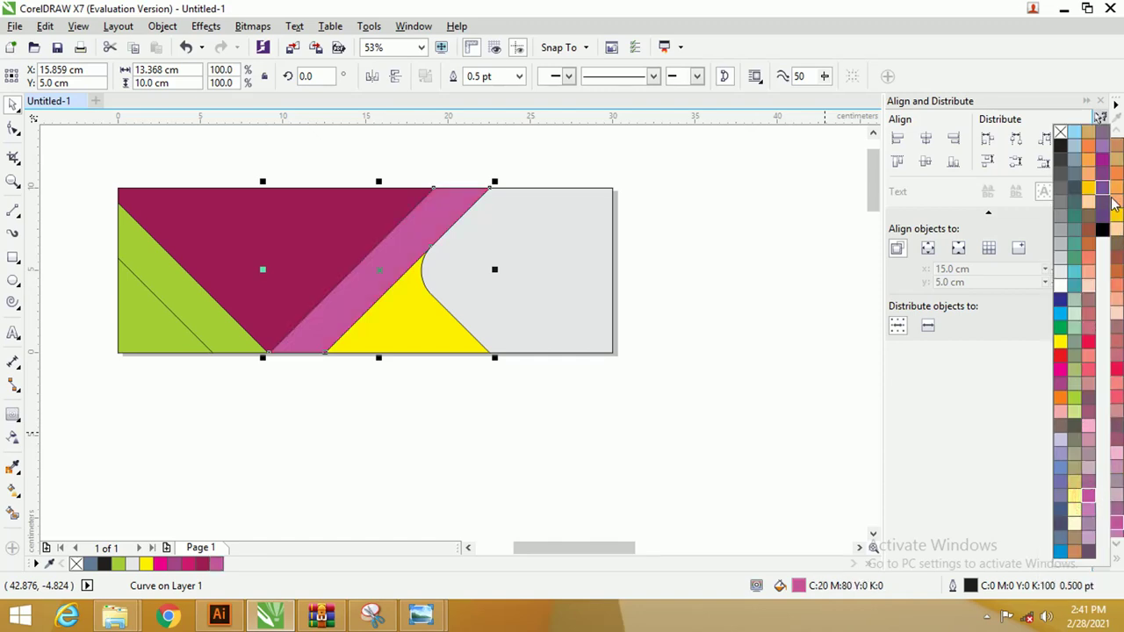
click(1103, 160)
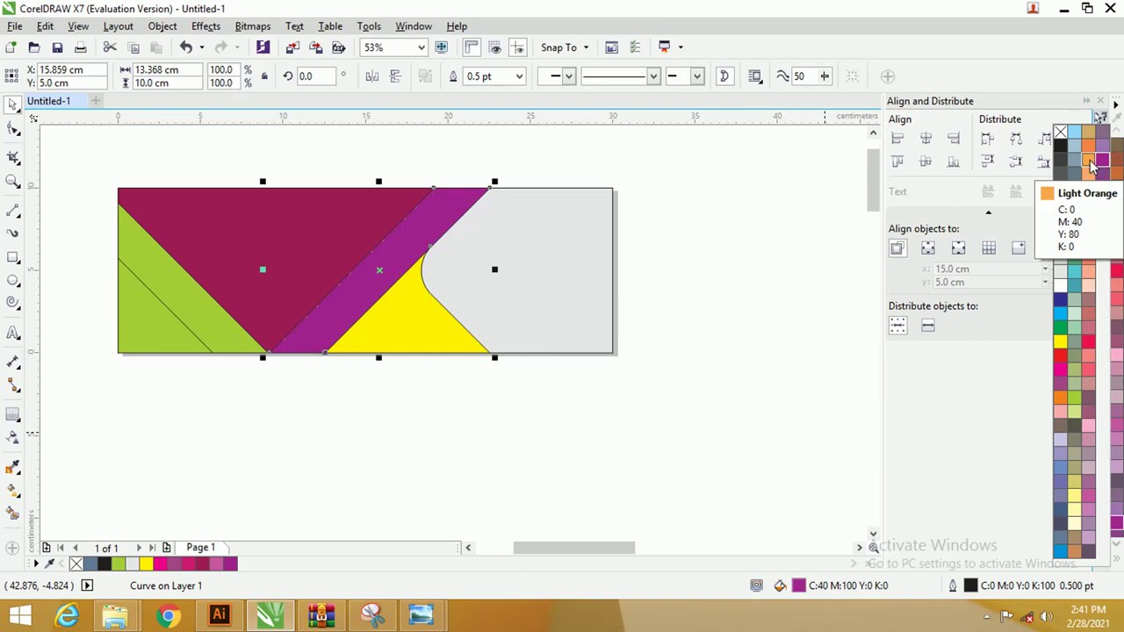
- Fill the large inverted triangle with Blue Purple and darken it to C56 M100 Y22 K8
click(326, 211)
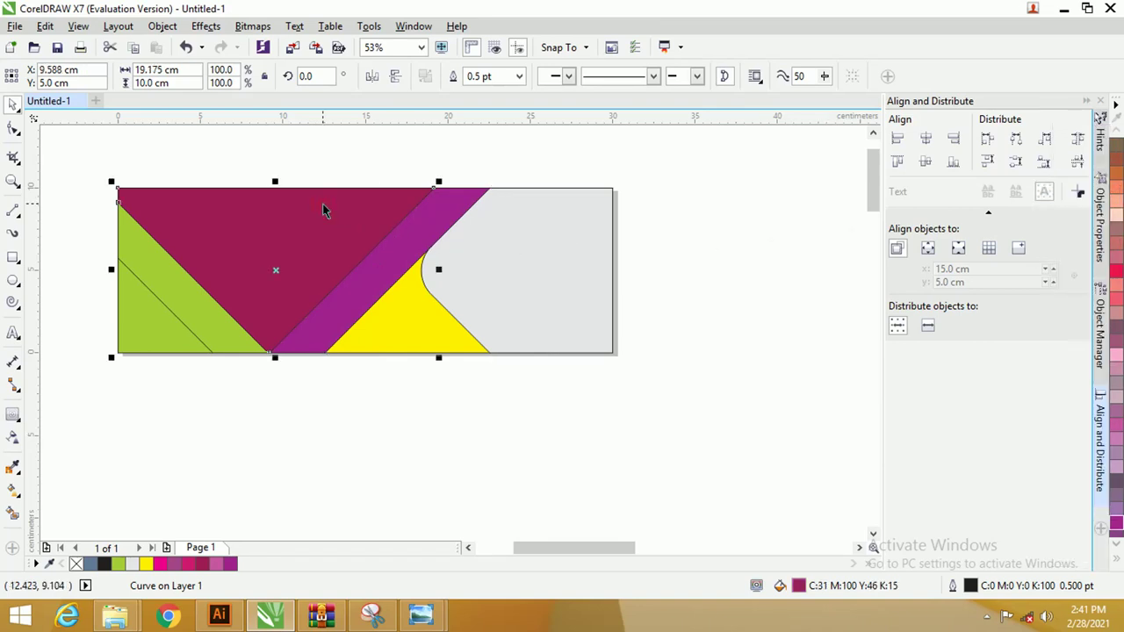
click(230, 564)
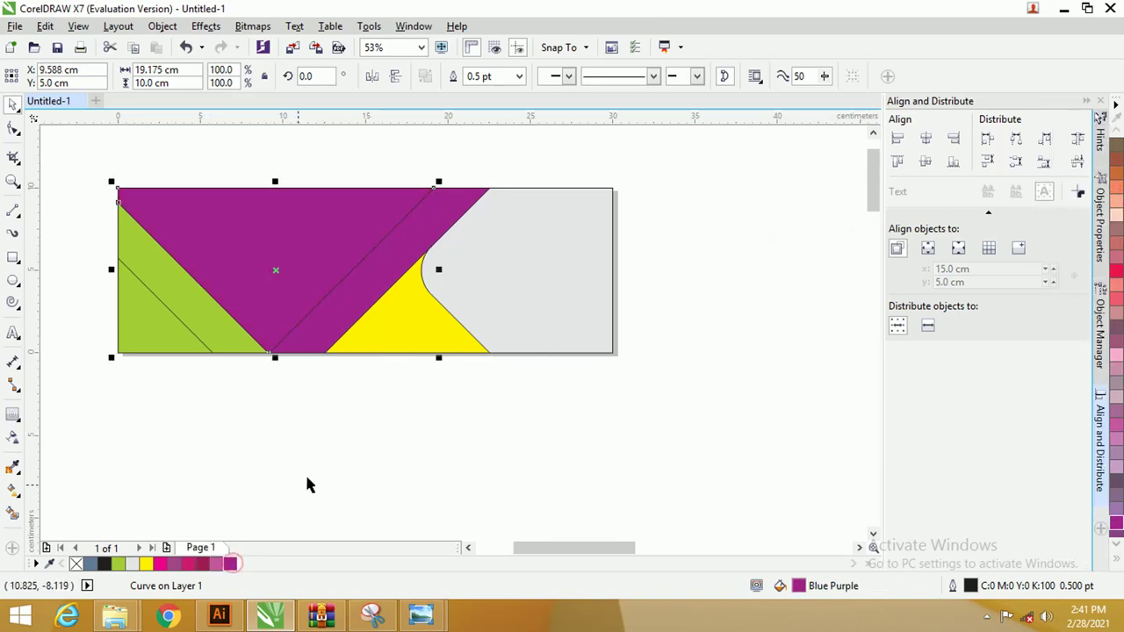
click(281, 258)
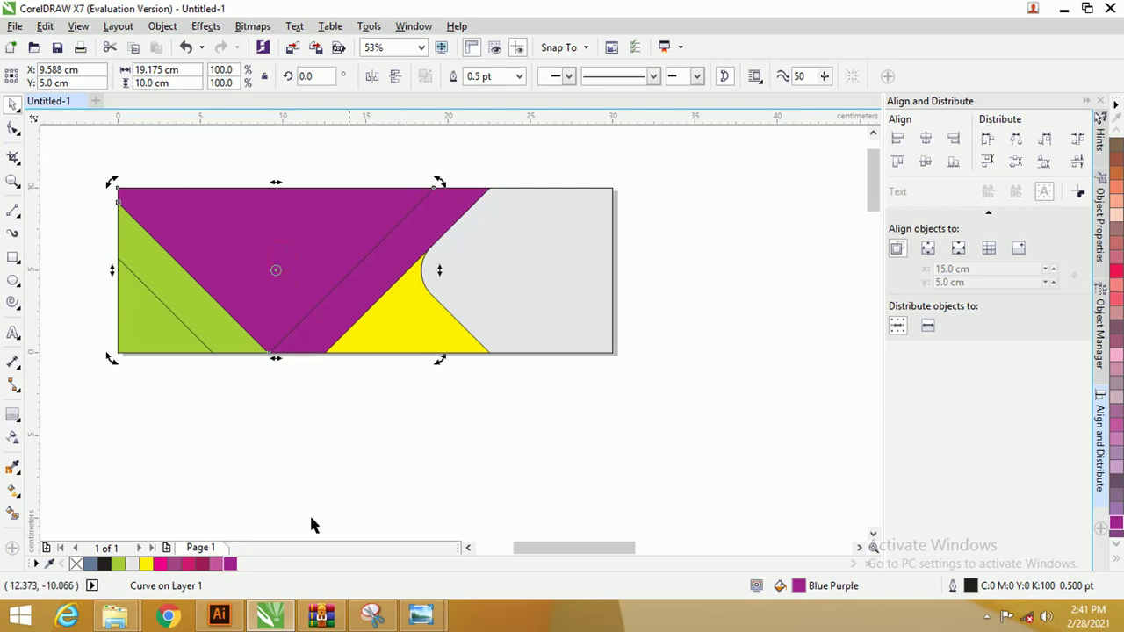
double_click(799, 586)
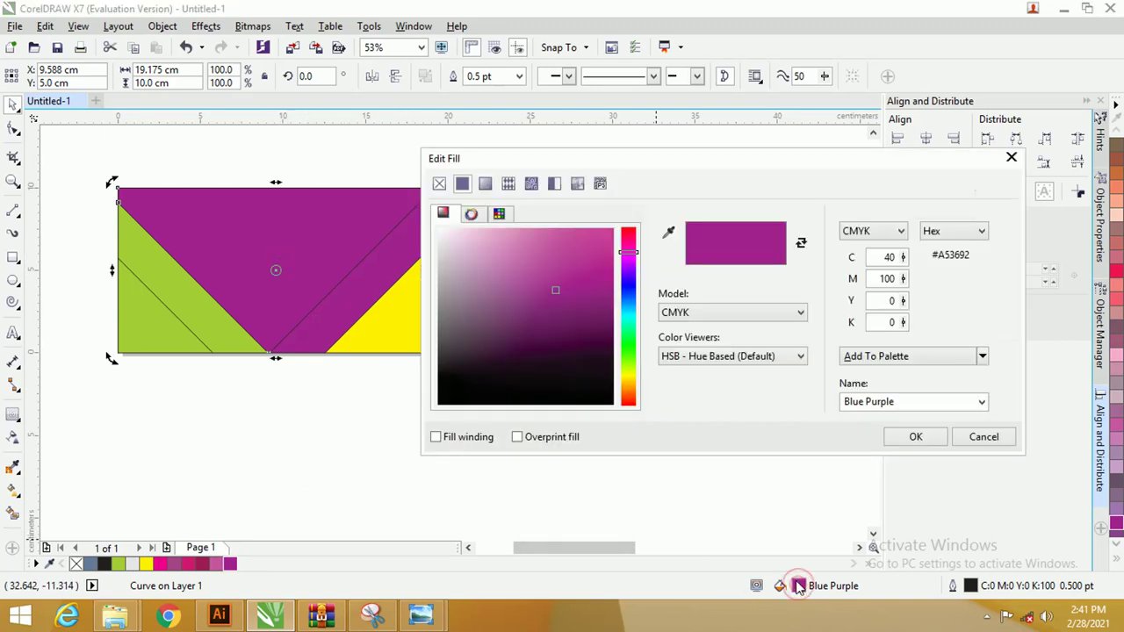
click(557, 290)
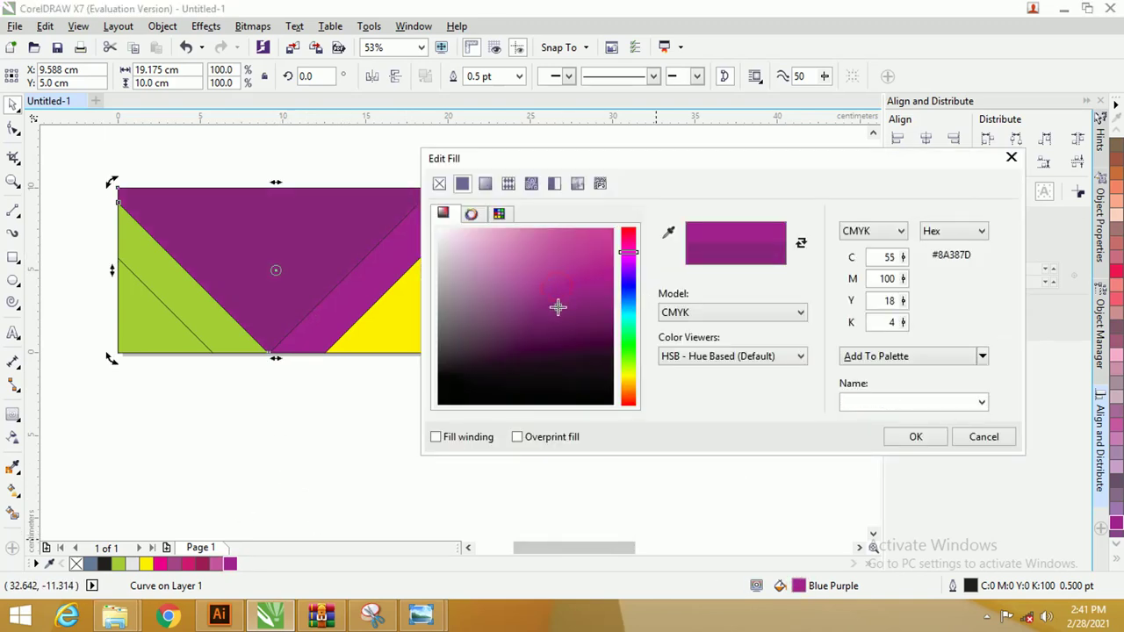
drag(558, 308, 559, 312)
click(892, 446)
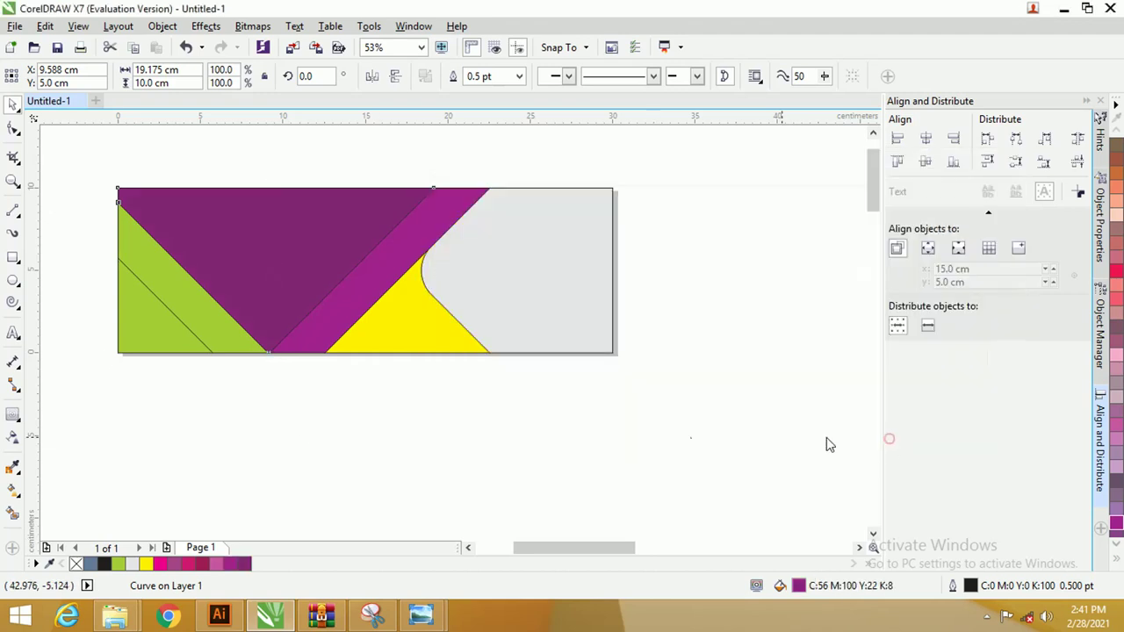
click(234, 426)
- Recolour the green diagonal band at the banner's left end to purple C50 M99 Y13 K1, after trying the darker triangle shade
click(210, 333)
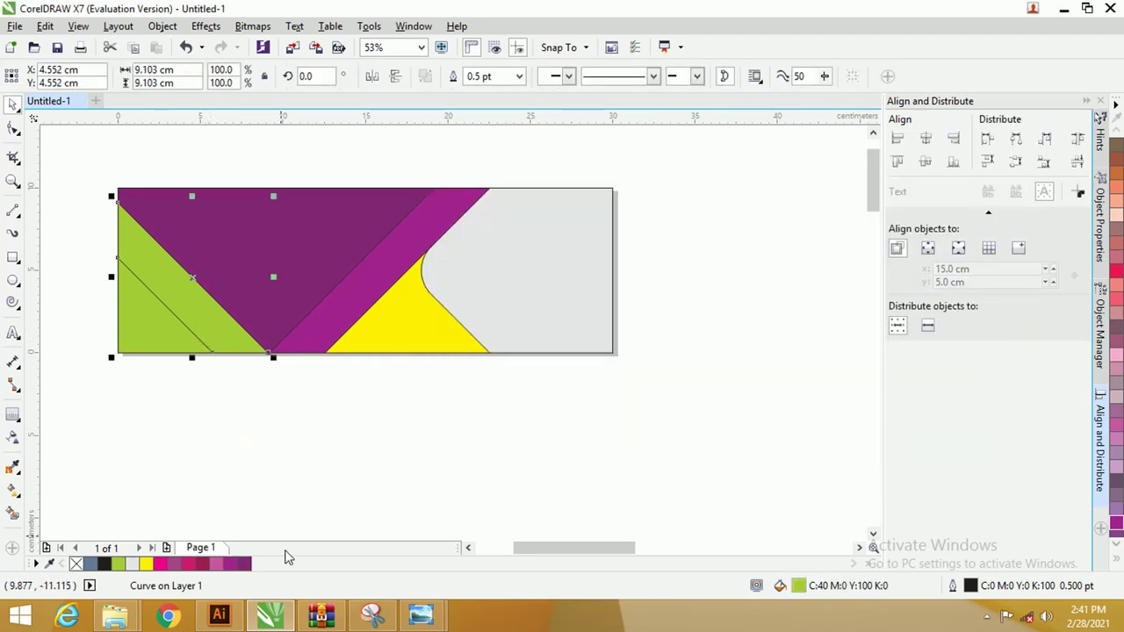
click(244, 564)
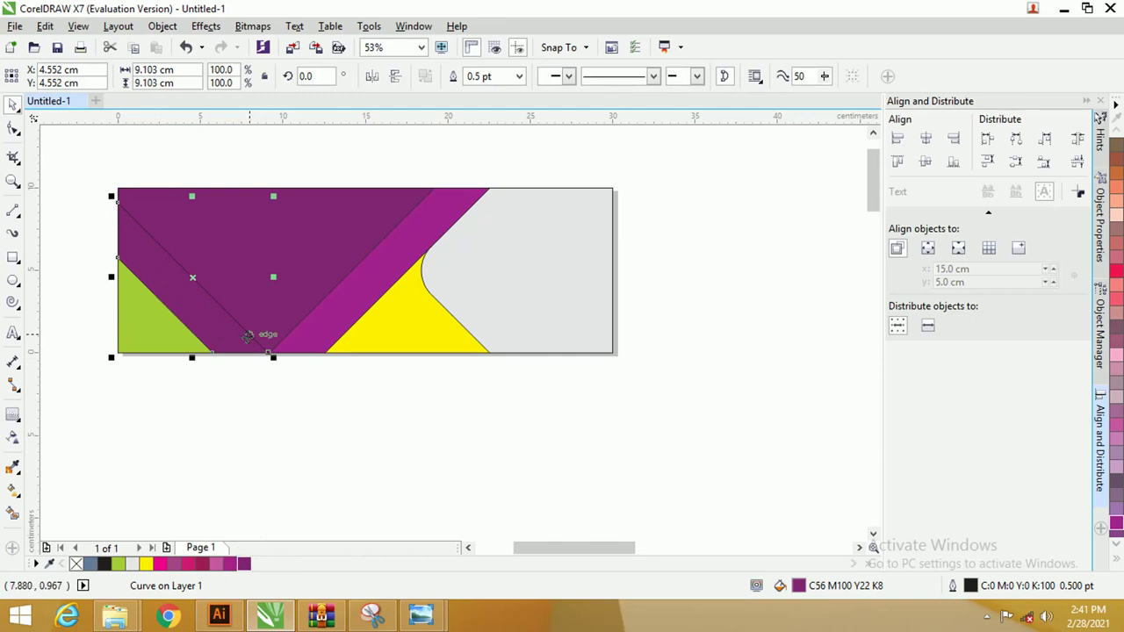
click(230, 564)
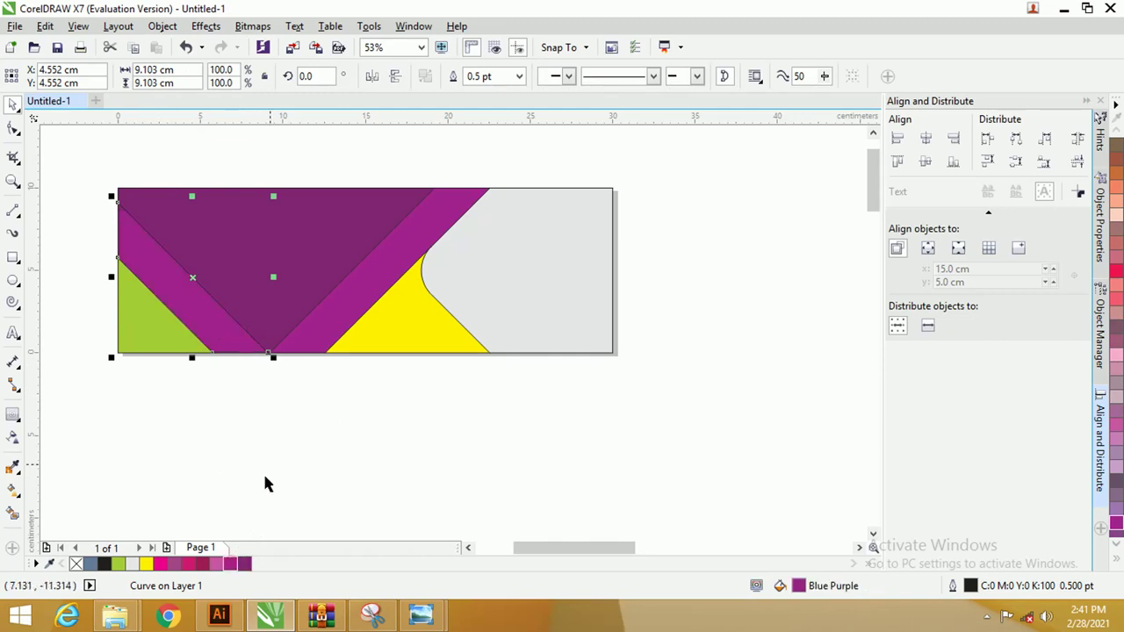
double_click(798, 586)
click(550, 302)
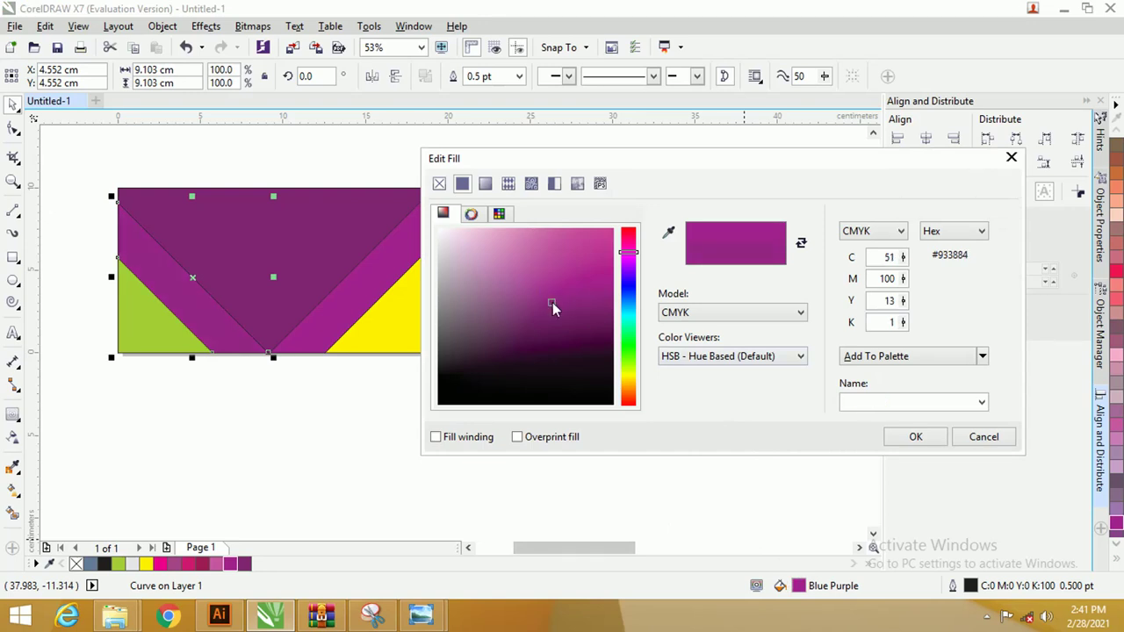
mouse_move(551, 301)
mouse_down()
mouse_move(555, 328)
mouse_move(557, 305)
mouse_move(522, 301)
mouse_move(541, 303)
mouse_up()
click(914, 436)
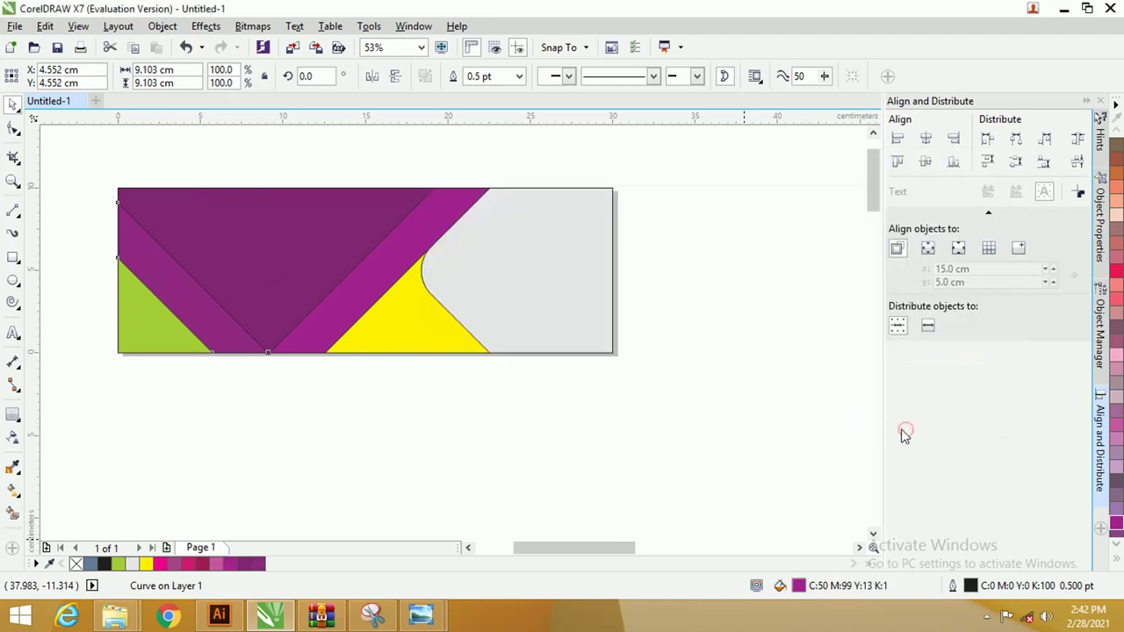
click(277, 151)
- Fill the green triangle in the banner's lower-left corner with yellow
click(146, 329)
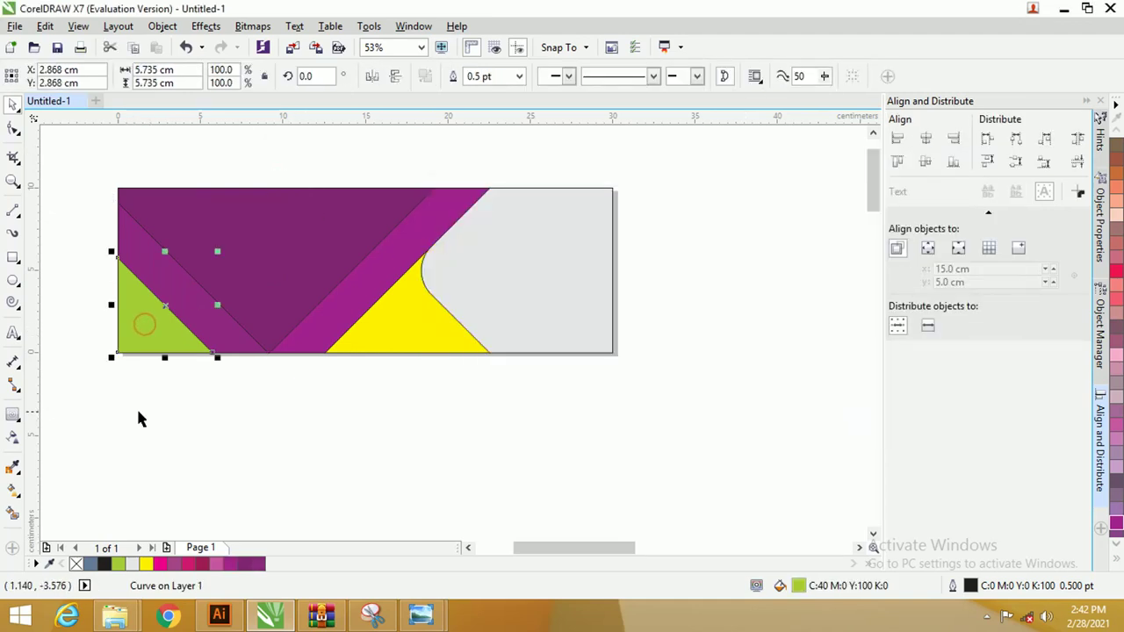
click(146, 564)
click(195, 428)
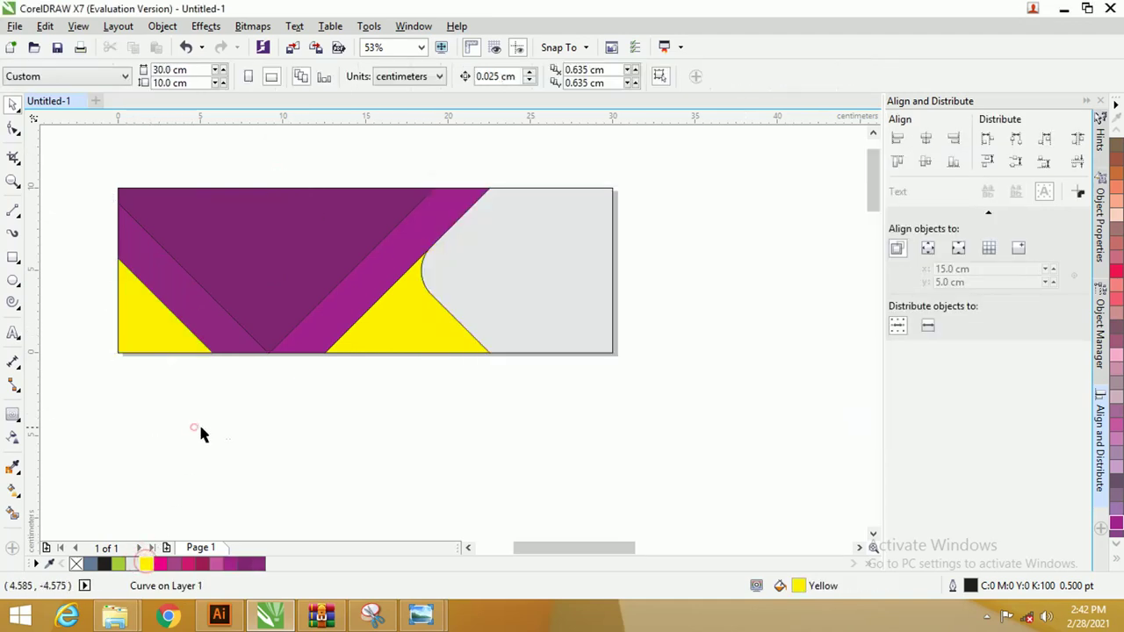
- Remove the outlines from all the banner's sections
drag(735, 382, 78, 161)
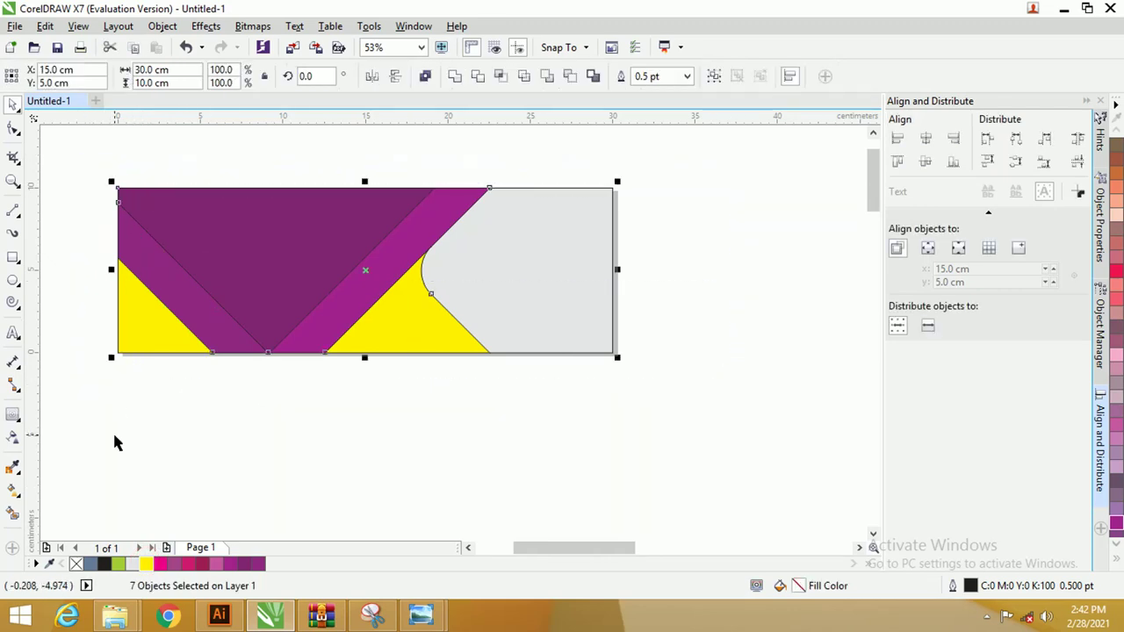
right_click(77, 565)
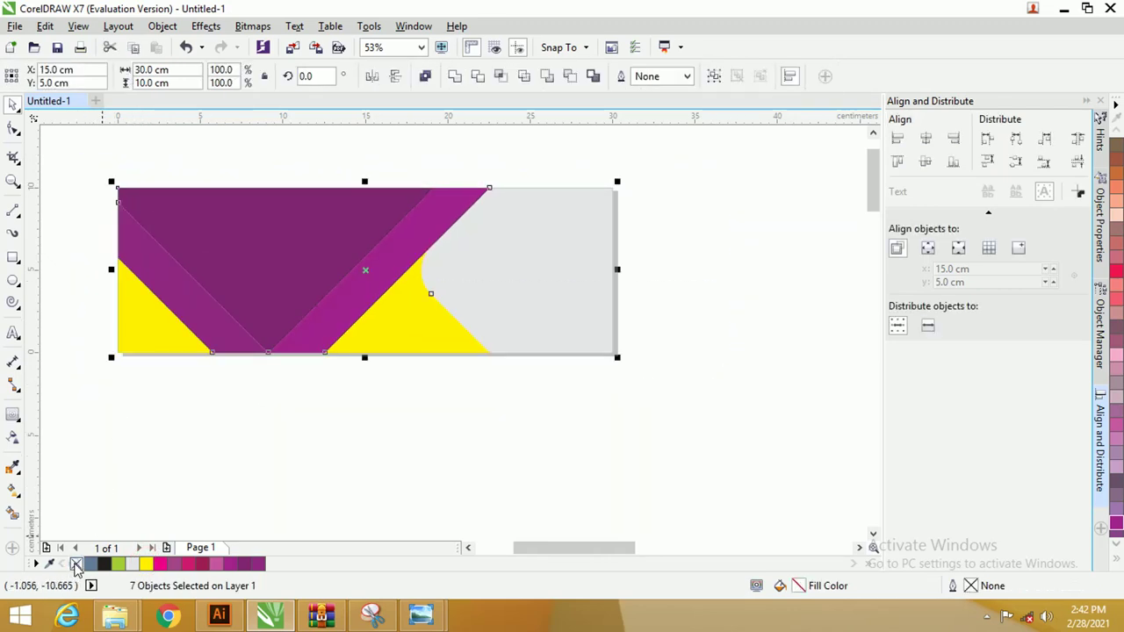
click(323, 420)
- Recolour the diagonal band at the banner's left end to purple C38 M100 Y0 K0
scroll(232, 316, up, 5)
scroll(236, 315, down, 7)
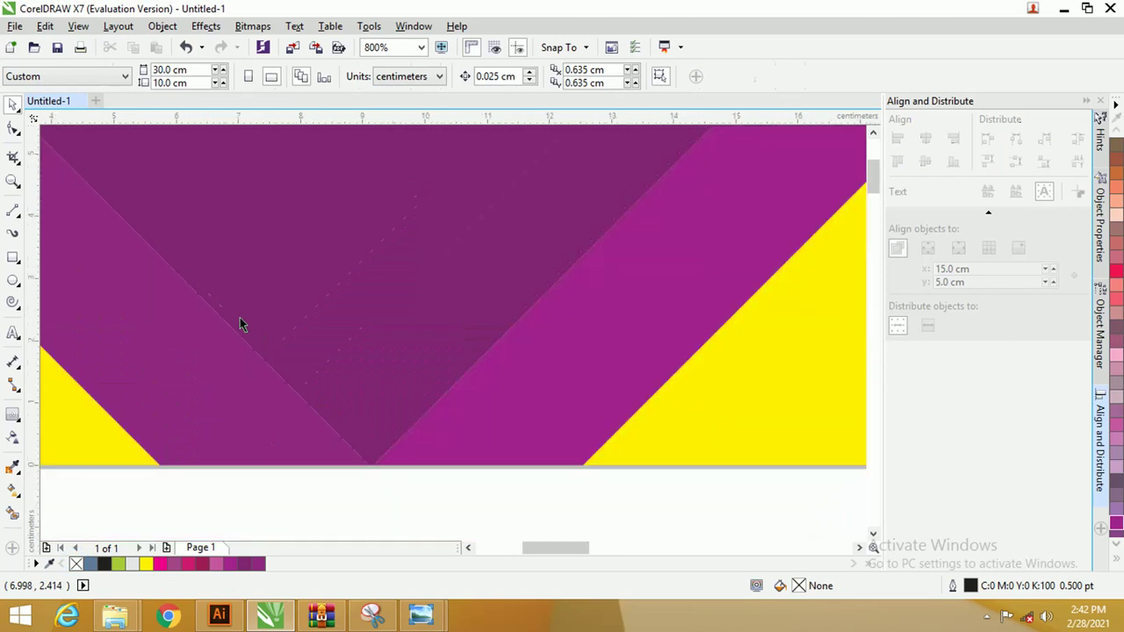
scroll(259, 325, up, 3)
scroll(335, 325, down, 2)
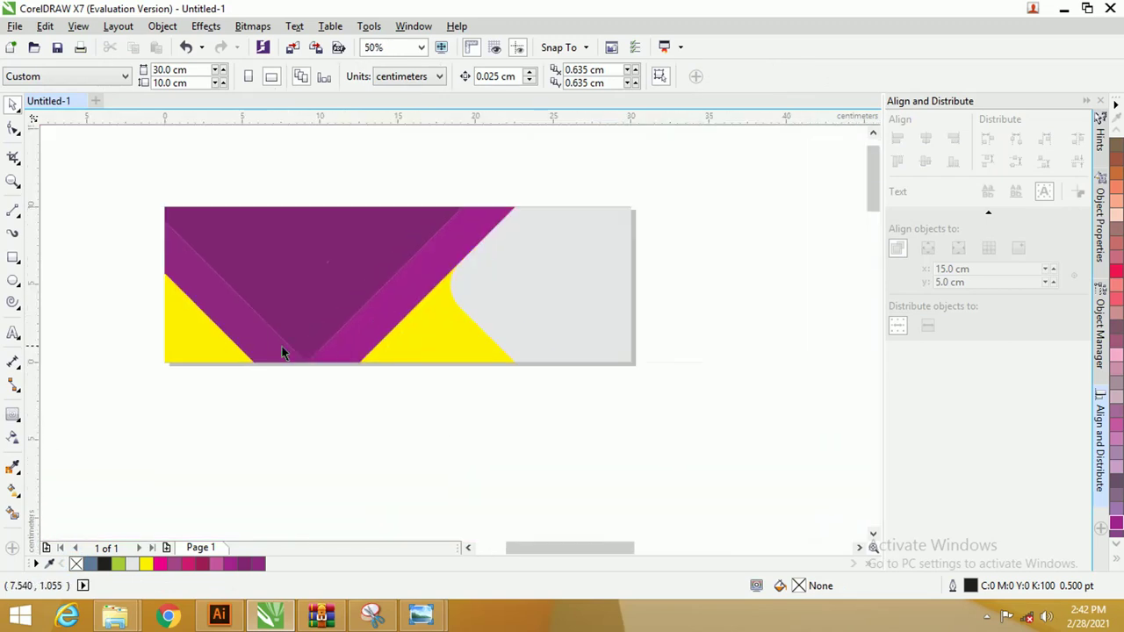
click(284, 348)
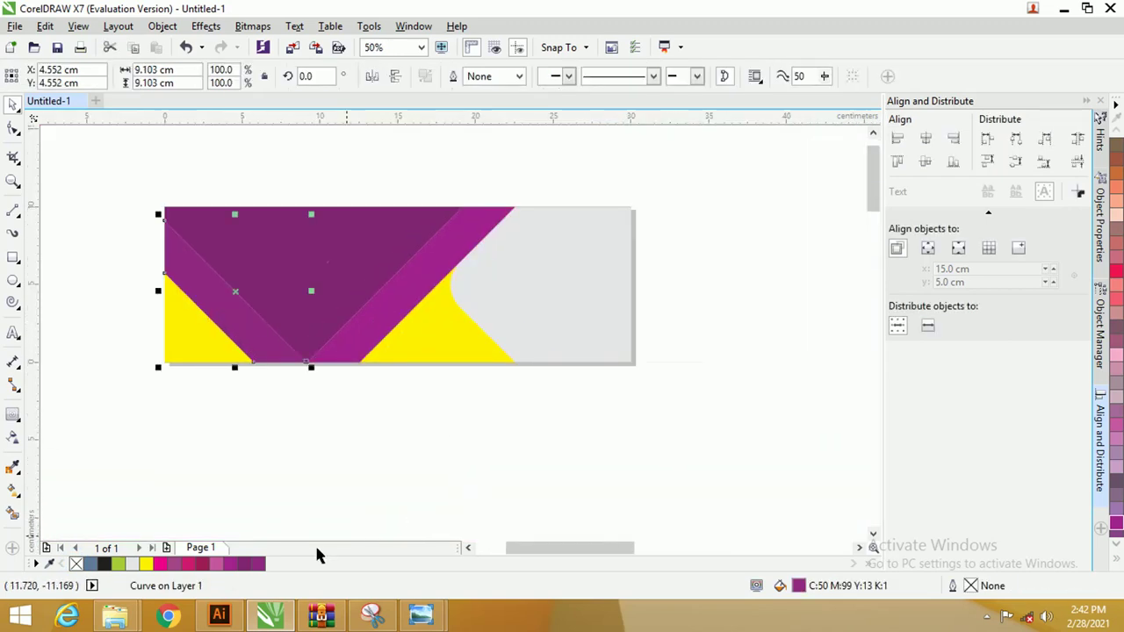
click(244, 563)
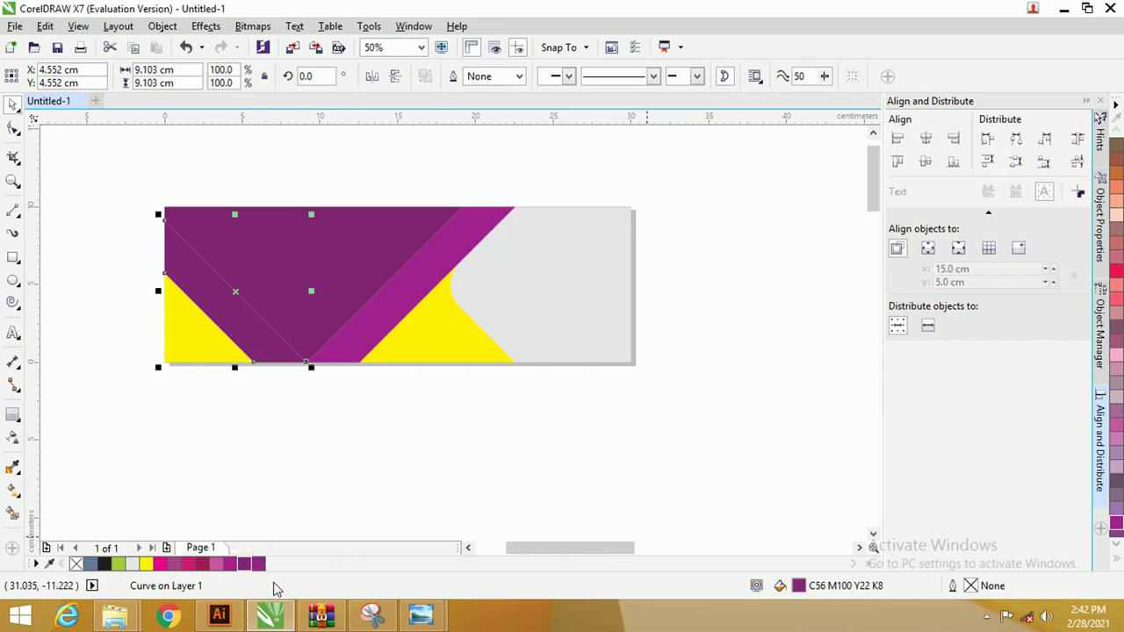
click(258, 564)
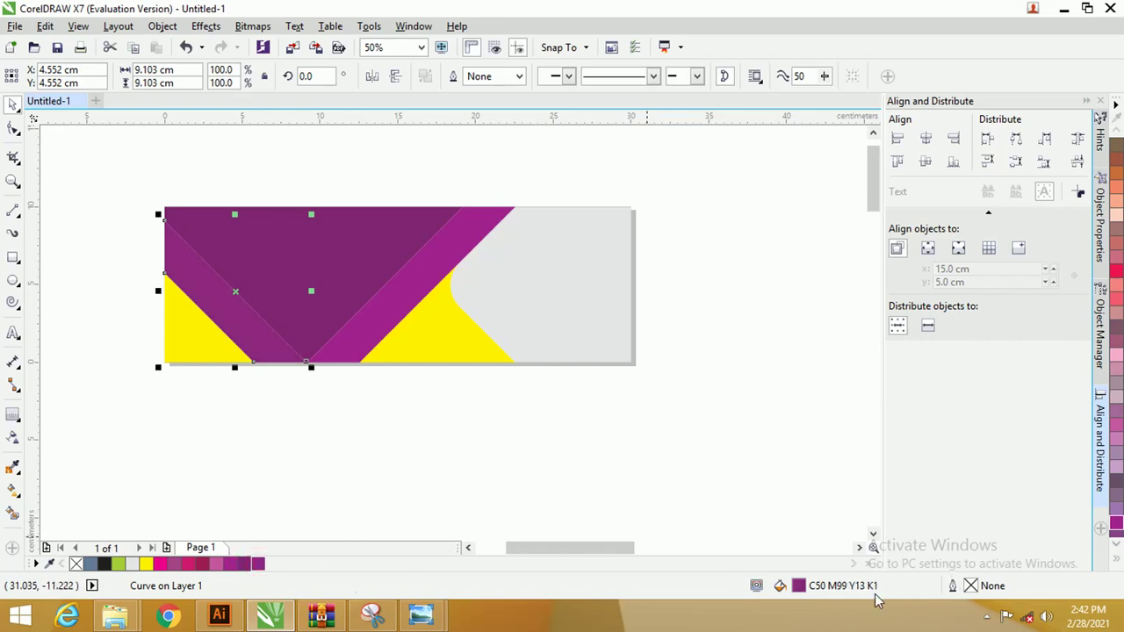
double_click(799, 586)
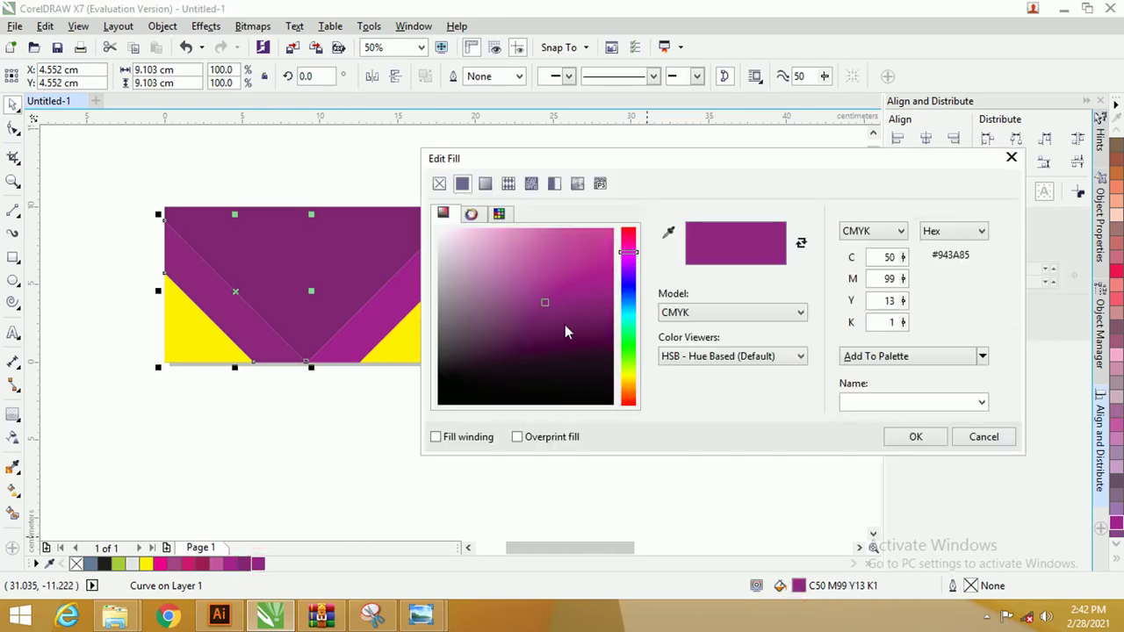
mouse_move(546, 303)
mouse_down()
mouse_move(609, 301)
mouse_move(604, 322)
mouse_move(607, 255)
mouse_move(611, 297)
mouse_move(612, 281)
mouse_up()
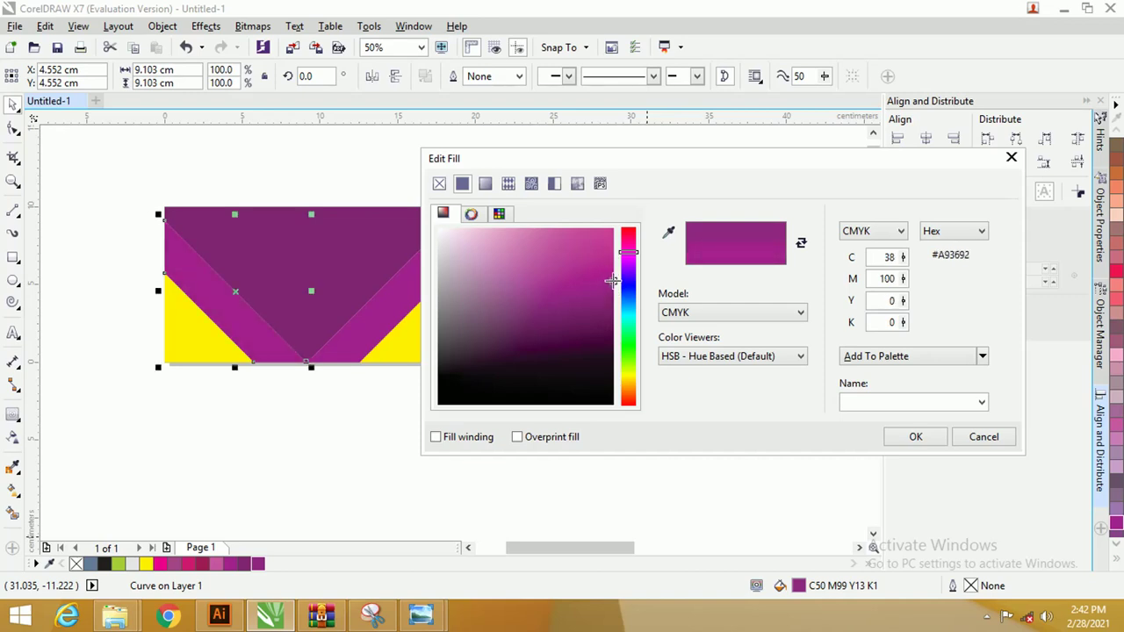
click(917, 437)
- Recolour the diagonal band right of the large inverted triangle to pinkish purple C26 M96 Y0 K0
click(471, 292)
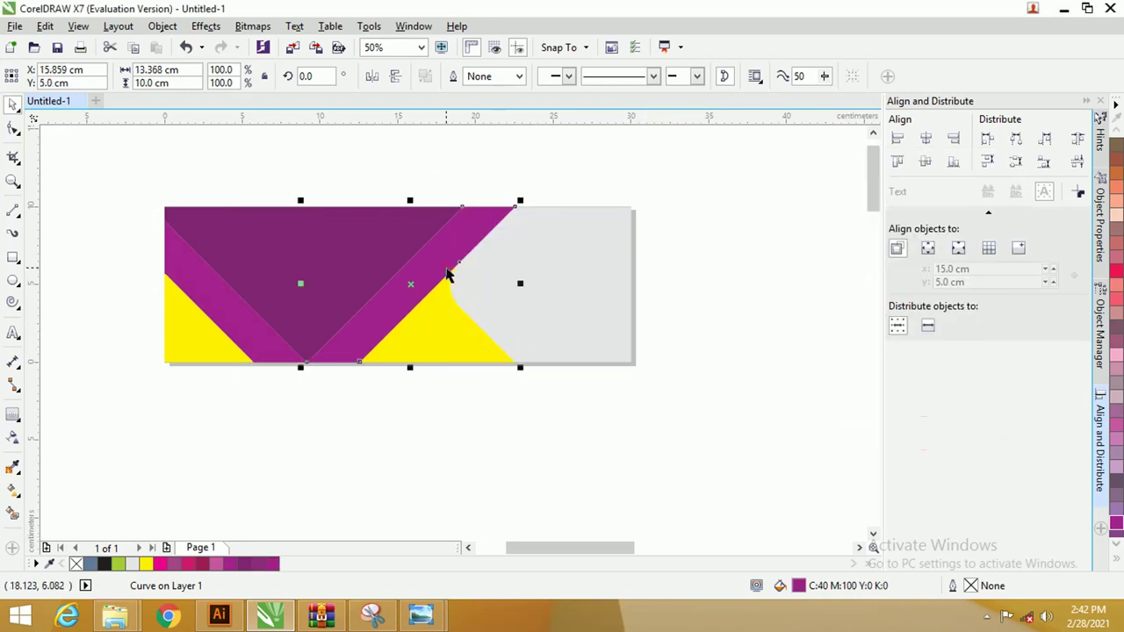
double_click(801, 587)
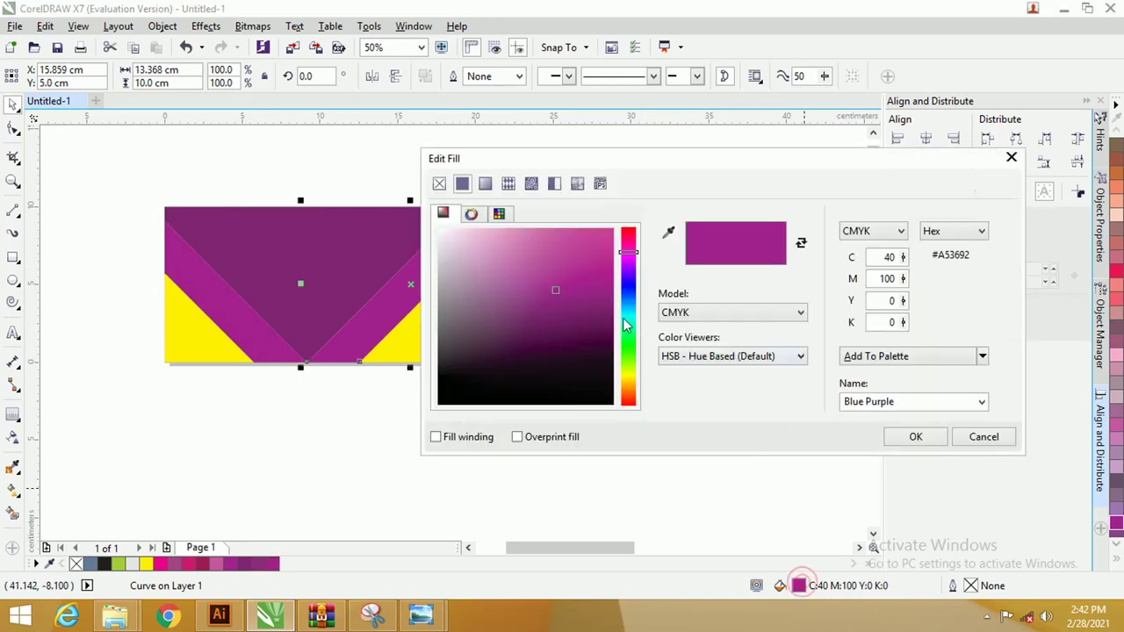
mouse_move(563, 290)
mouse_down()
mouse_move(626, 254)
mouse_move(616, 257)
mouse_up()
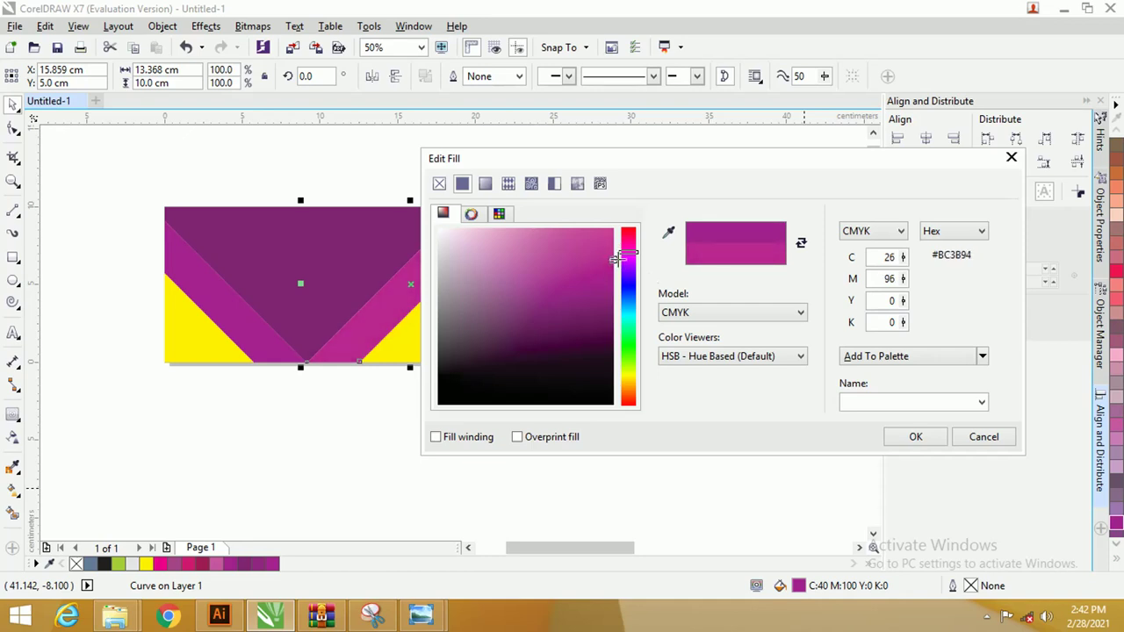
click(916, 436)
click(584, 417)
scroll(310, 326, up, 1)
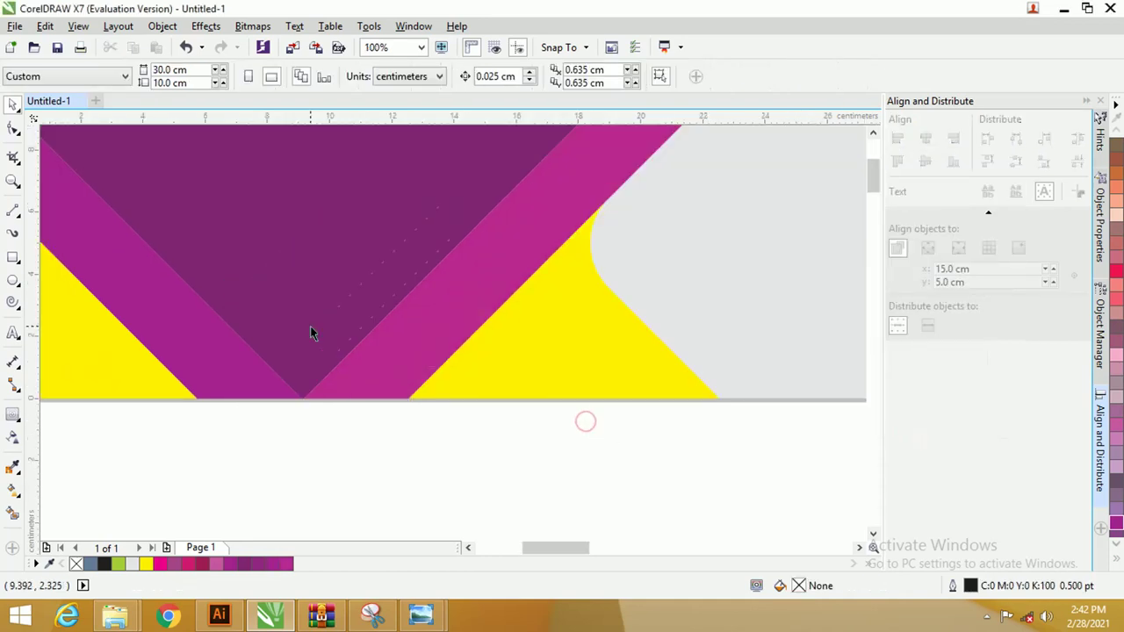
scroll(328, 331, down, 1)
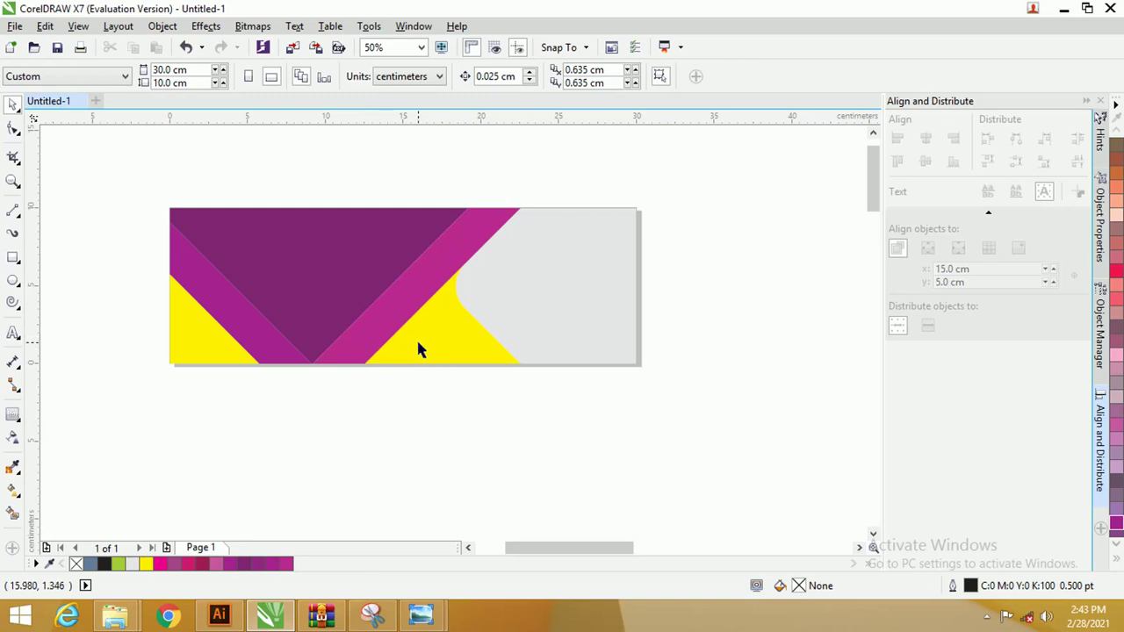
- Import the photo product-school-ZLdKgqJeERM-unsplash (1) from the Model folder onto the banner and mirror it horizontally
mouse_move(127, 617)
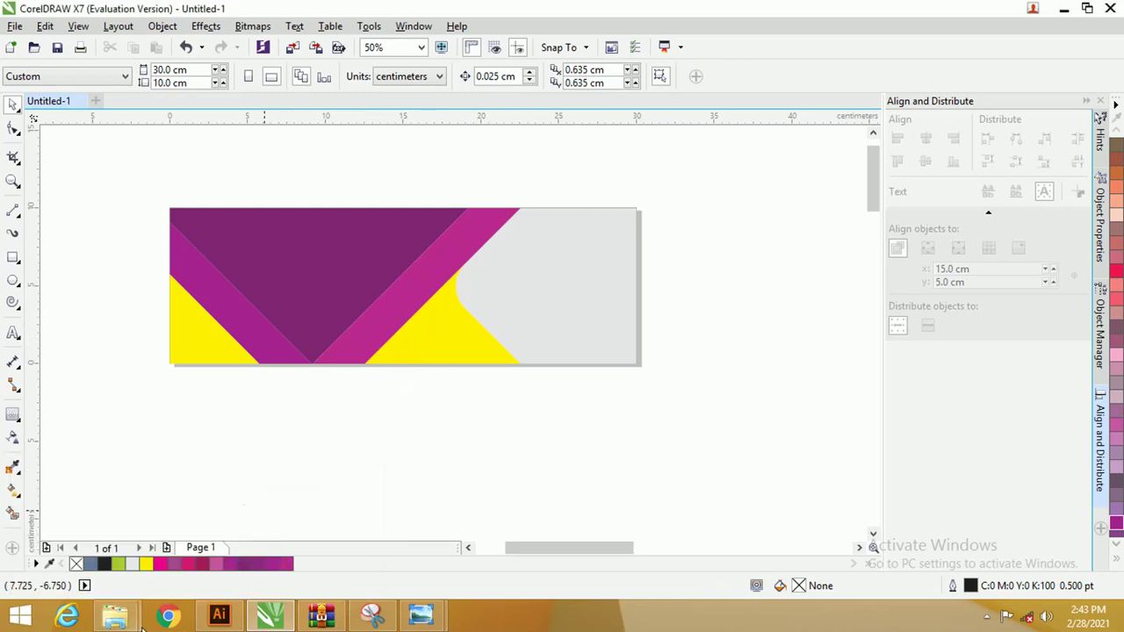
click(119, 532)
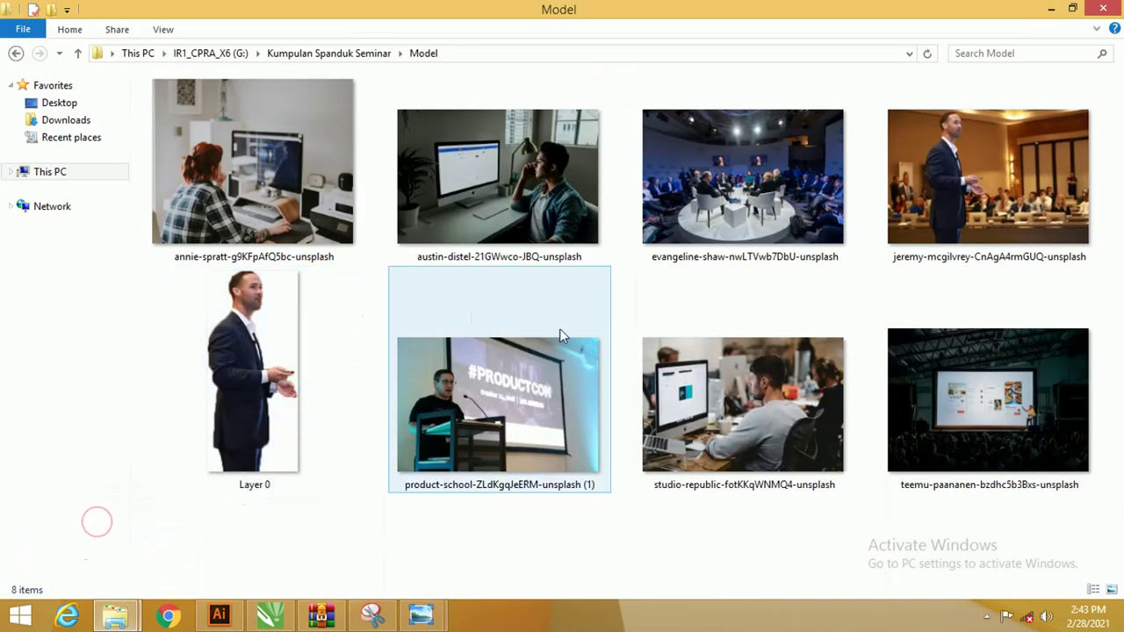
drag(544, 465, 279, 616)
drag(281, 619, 483, 305)
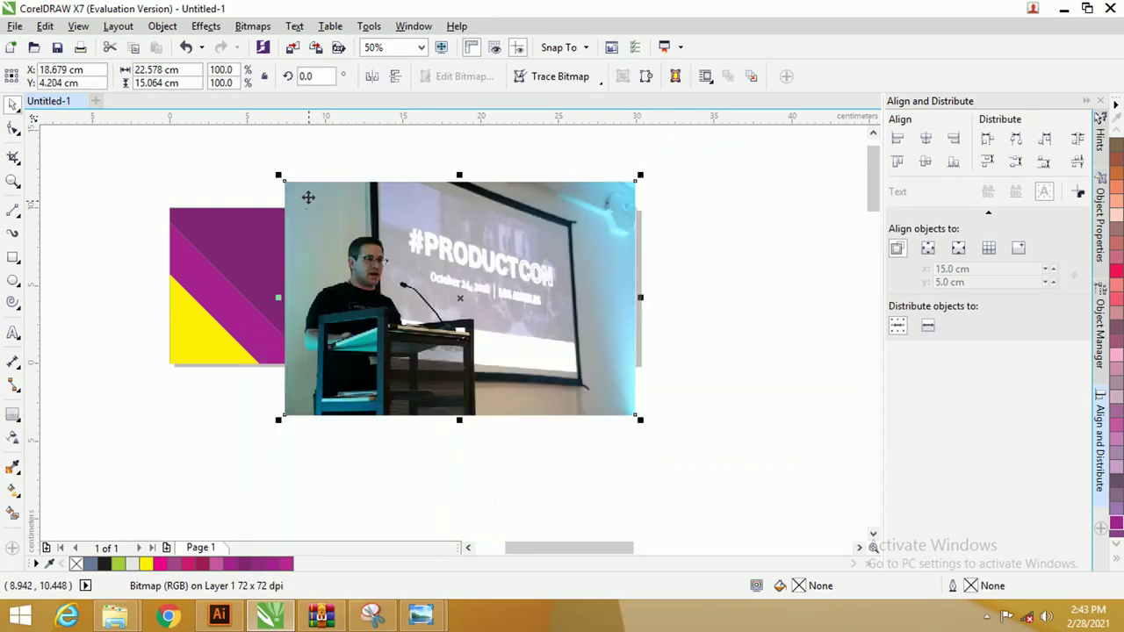
click(371, 76)
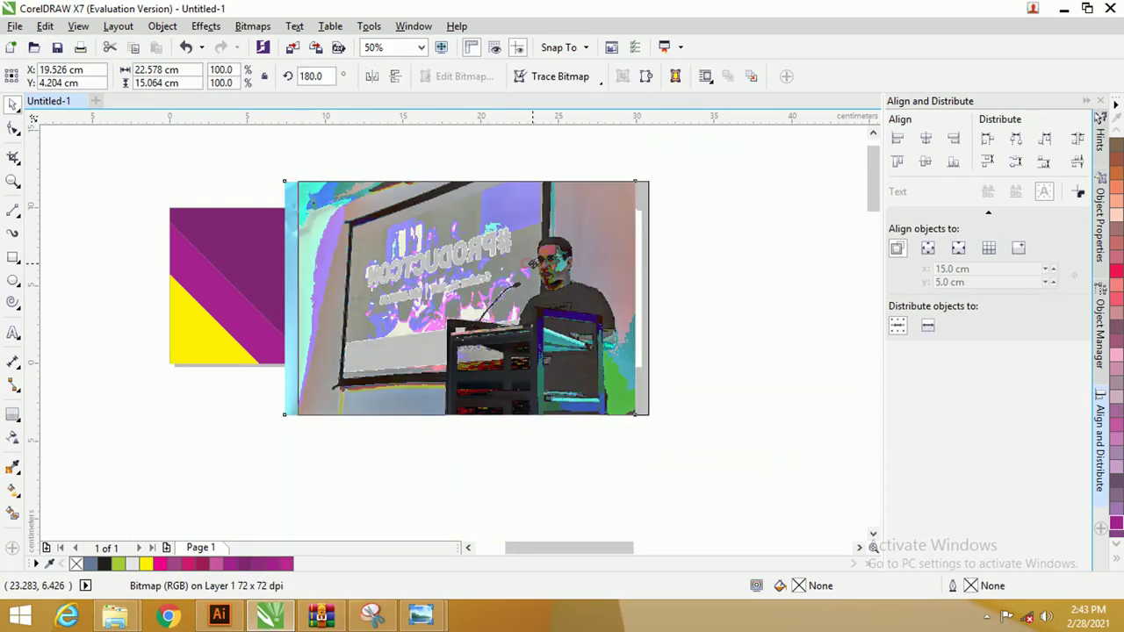
- Move the photo lower and PowerClip it inside the light grey section at the banner's right end
drag(527, 236, 523, 373)
right_click(523, 373)
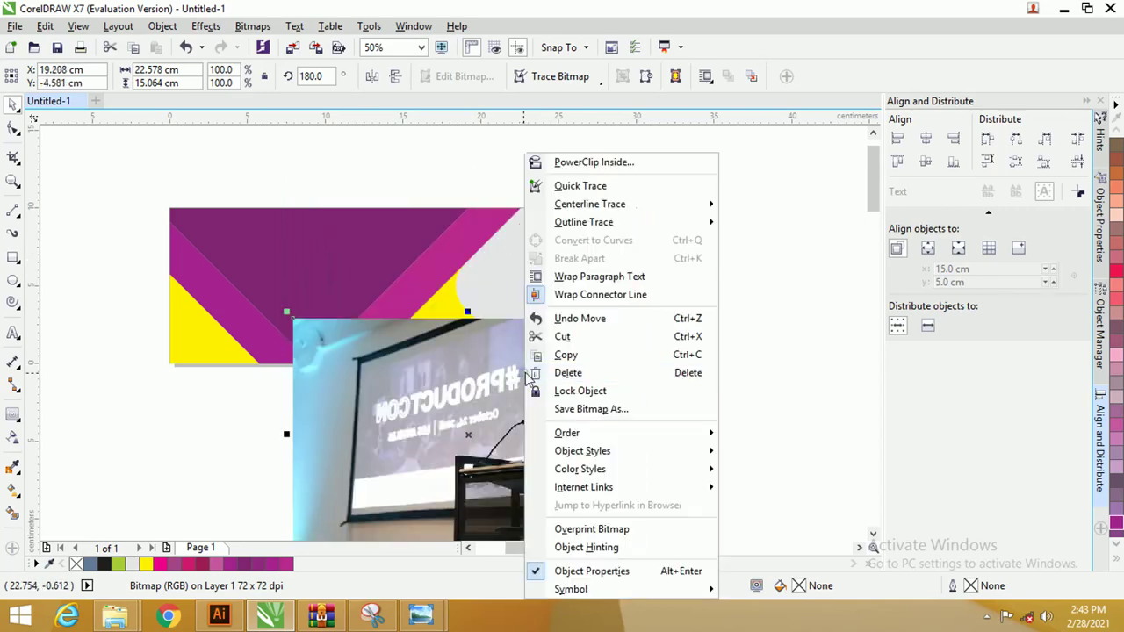
click(572, 161)
click(536, 254)
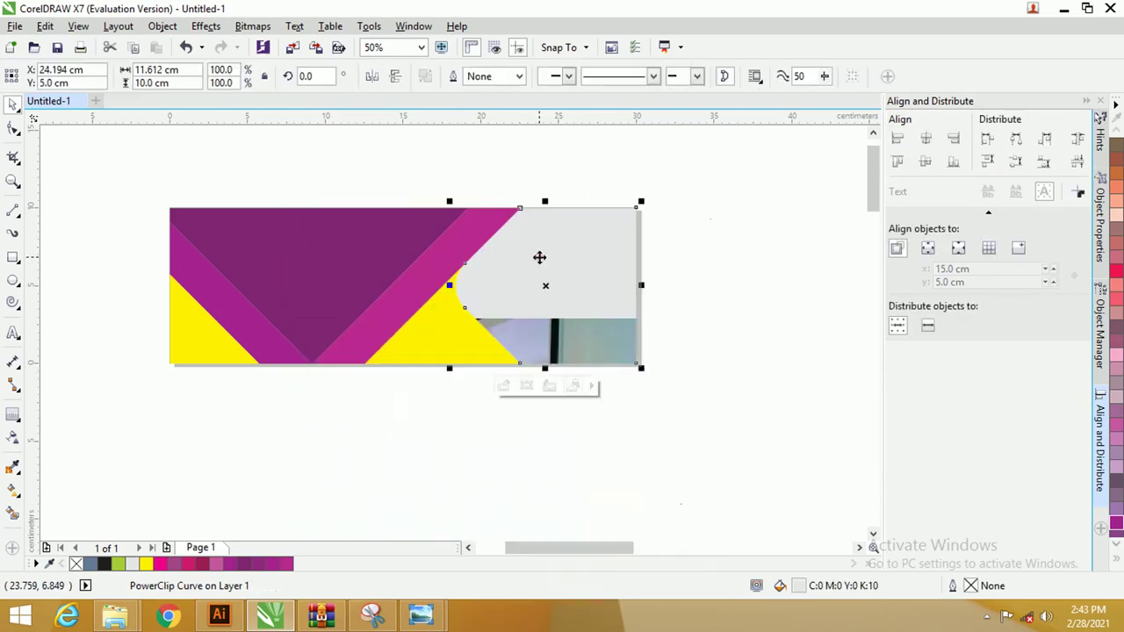
- Edit the PowerClip contents, moving the photo up so the speaker and lectern sit inside the frame, and finish editing
right_click(578, 252)
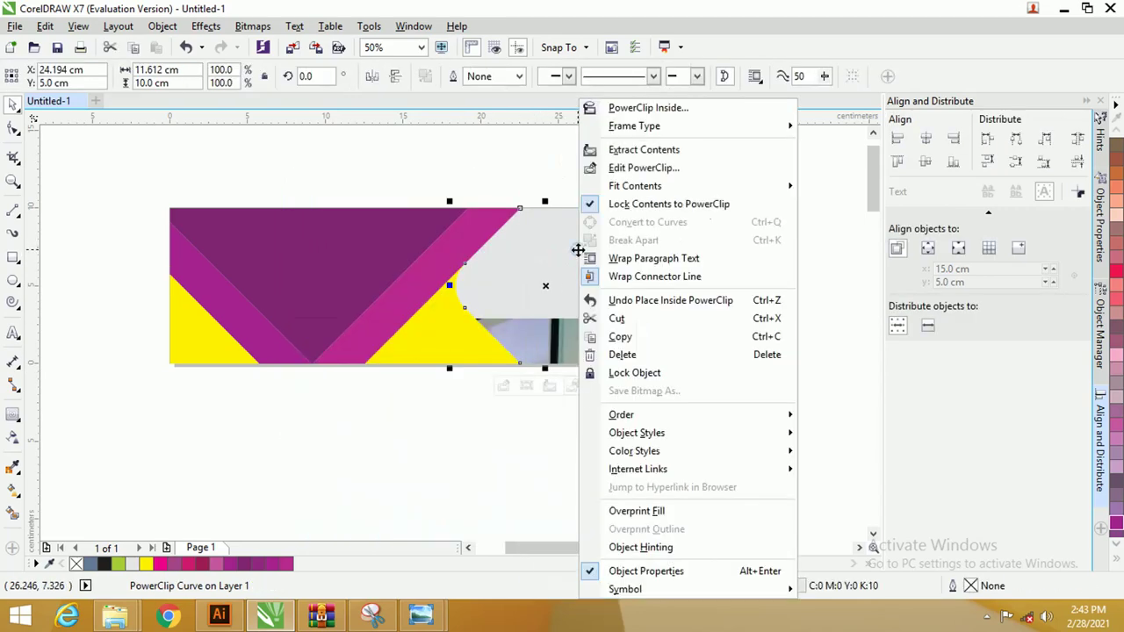
click(640, 167)
drag(585, 460, 591, 301)
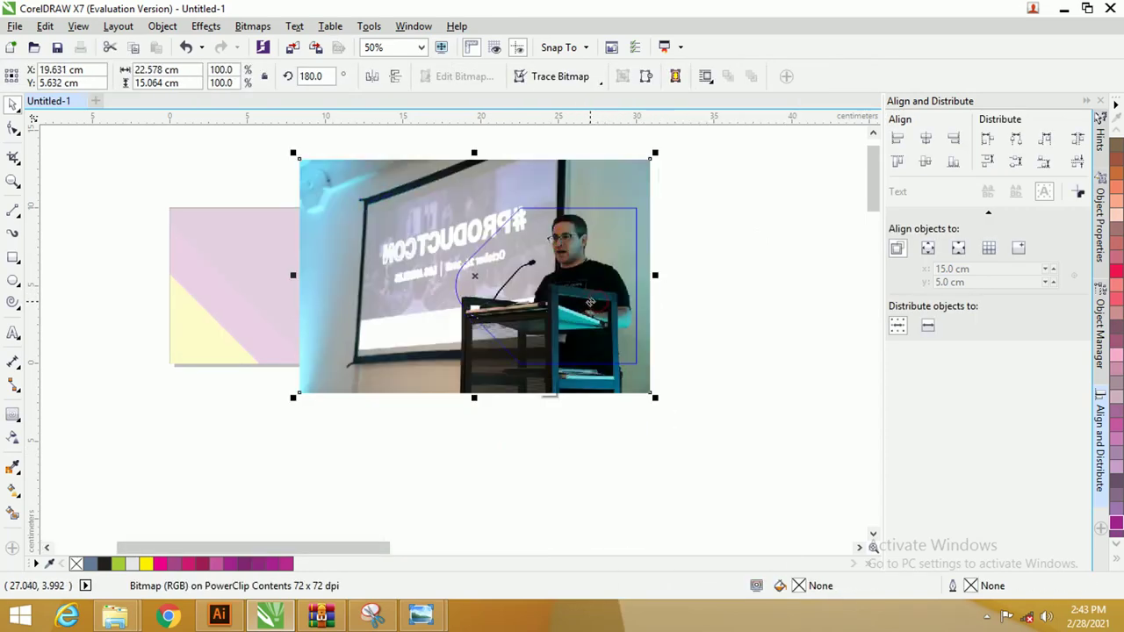
right_click(598, 286)
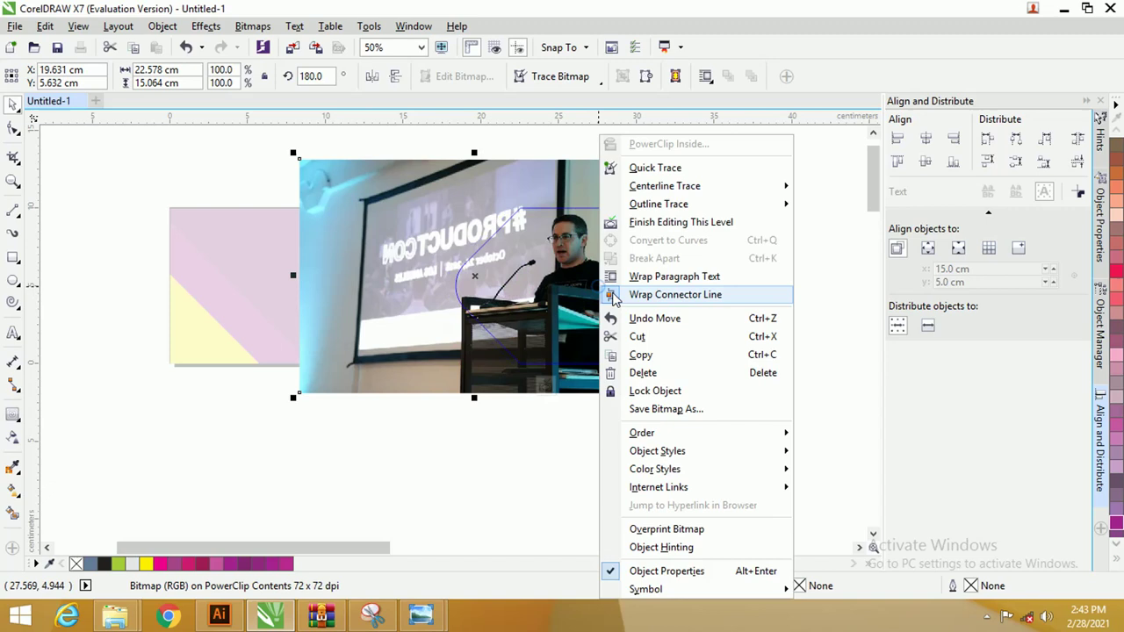
click(654, 226)
click(690, 214)
scroll(510, 243, up, 2)
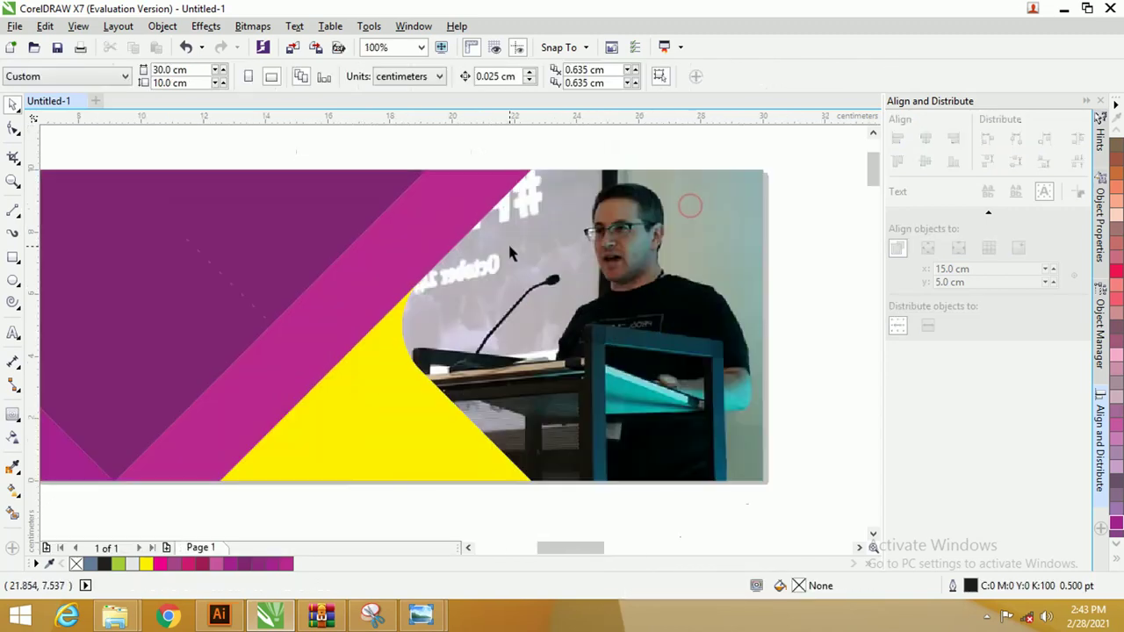
scroll(515, 248, down, 2)
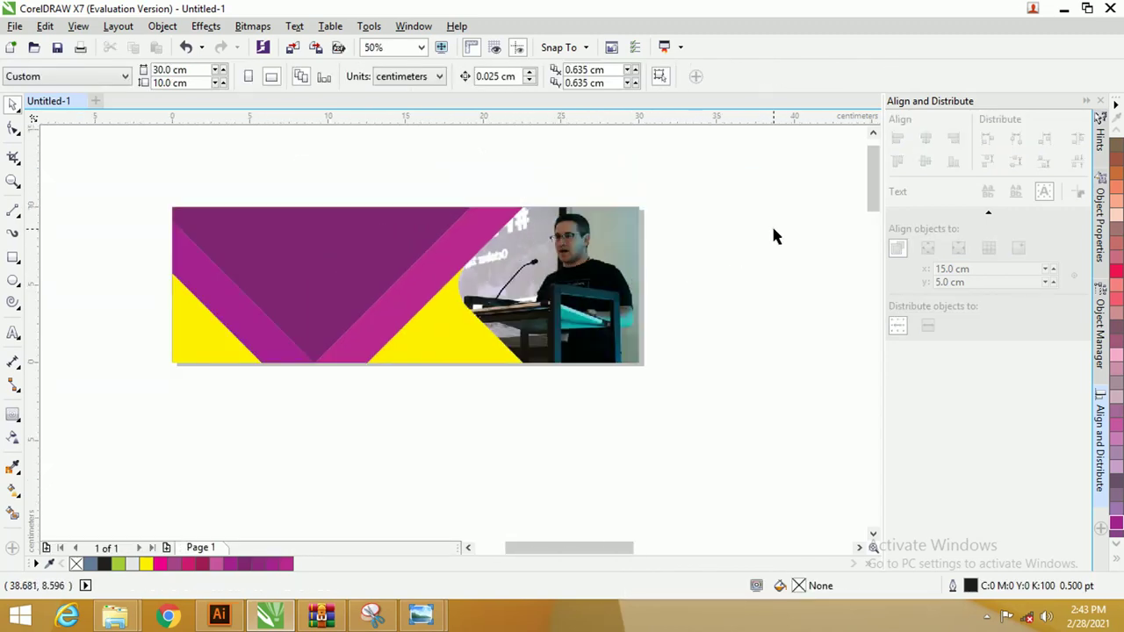
- Add an inside contour with one step and a 0.2 cm offset to the yellow section beside the photo
click(439, 326)
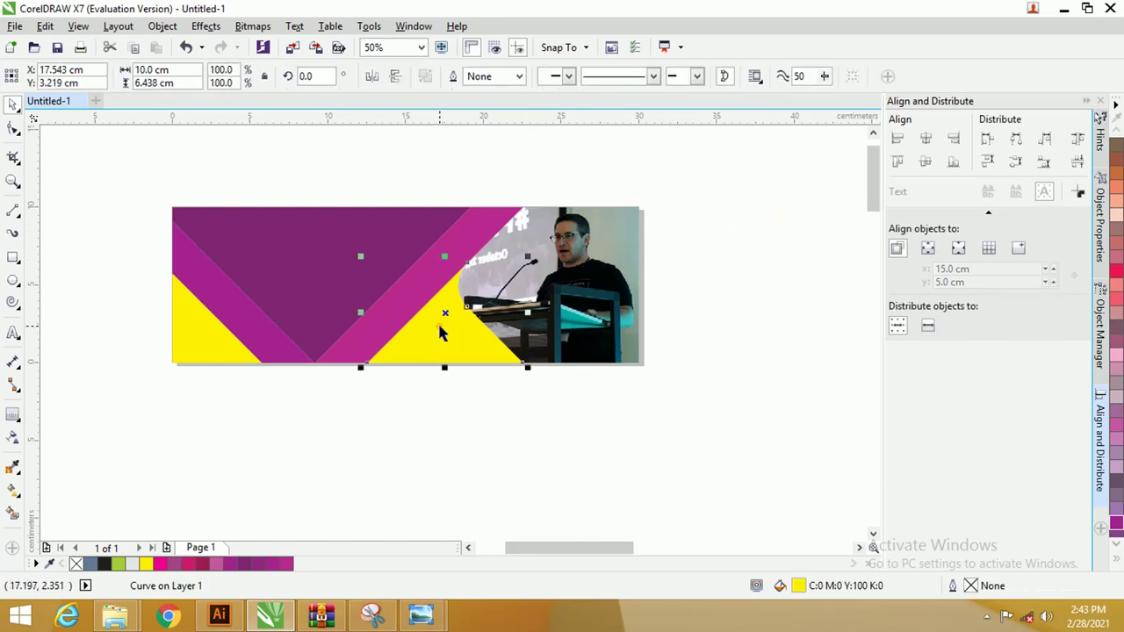
click(13, 415)
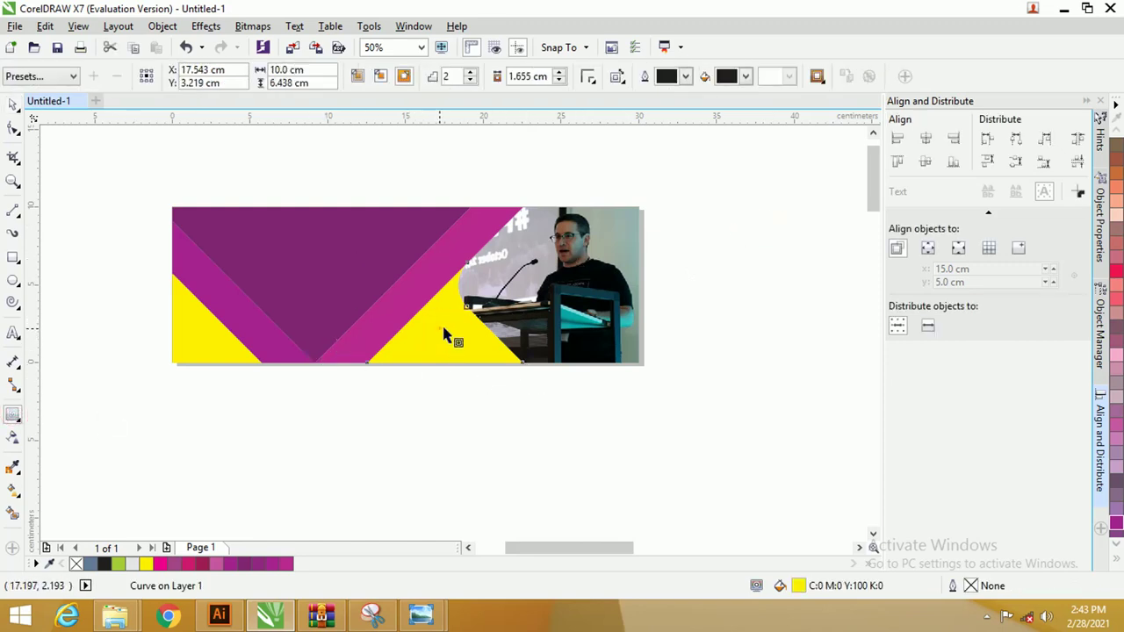
mouse_move(444, 358)
mouse_down()
mouse_move(442, 316)
mouse_move(430, 367)
mouse_up()
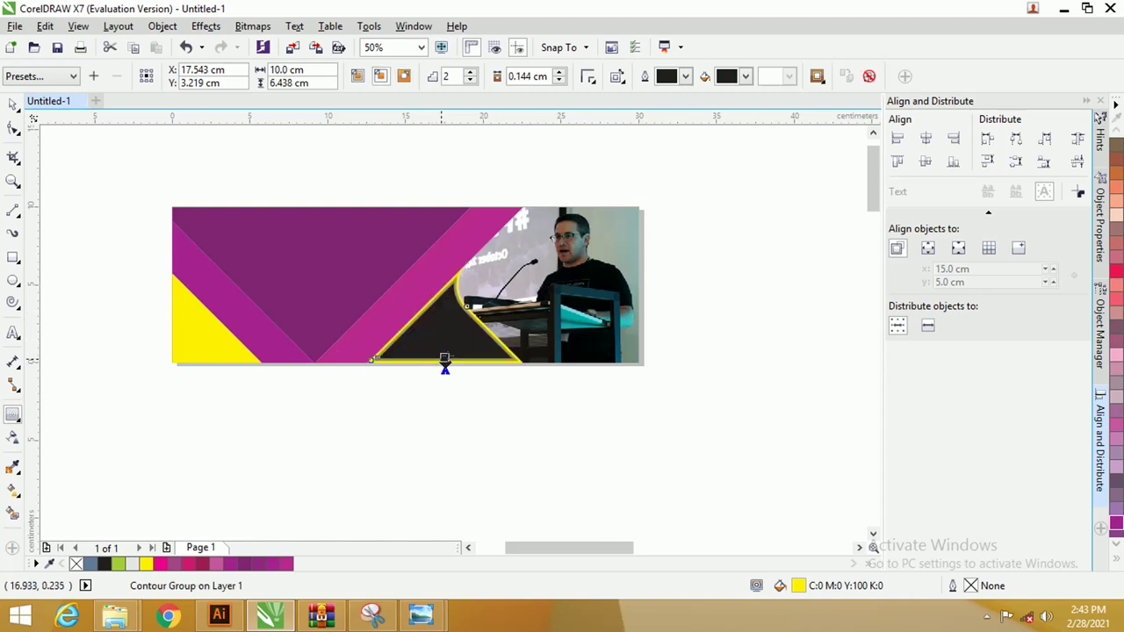
click(470, 81)
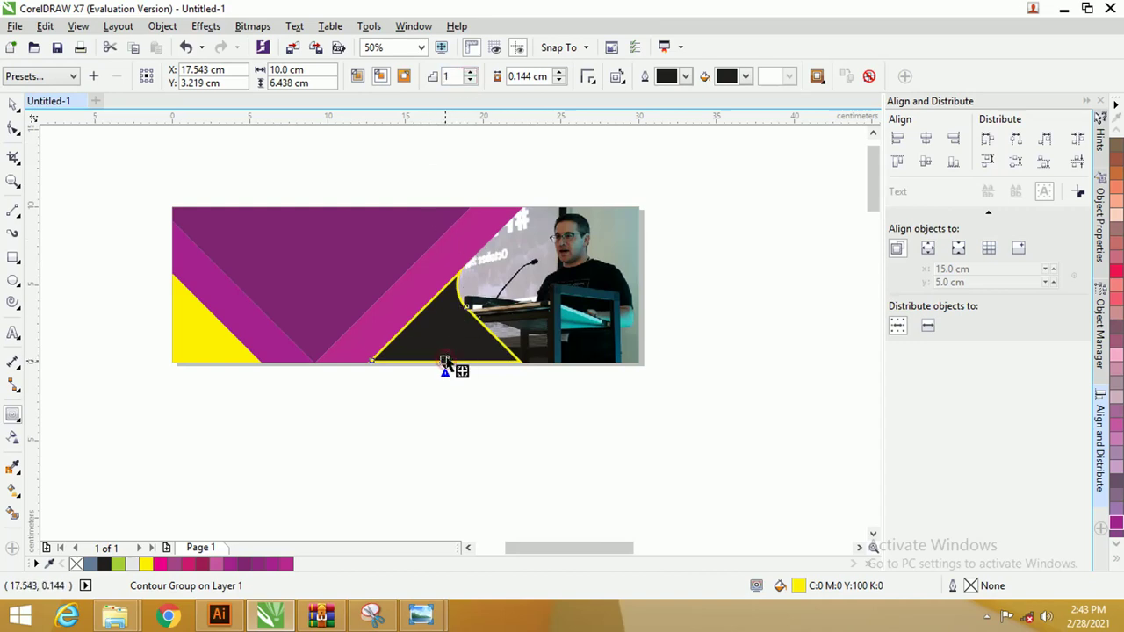
mouse_move(445, 363)
mouse_down()
mouse_move(446, 346)
mouse_move(445, 364)
mouse_up()
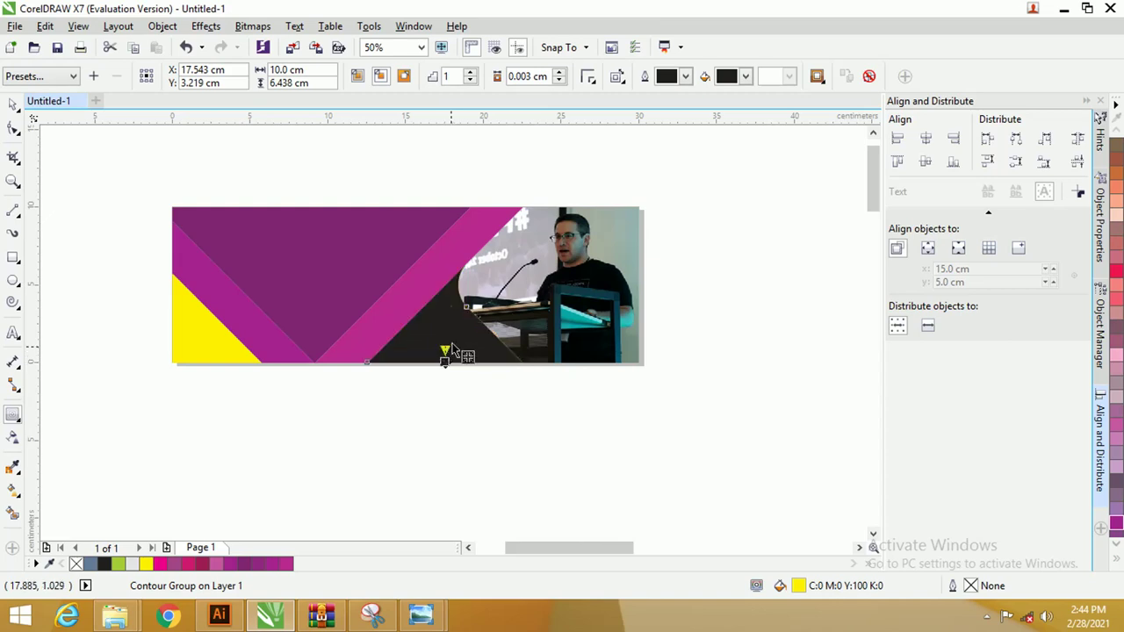
click(560, 72)
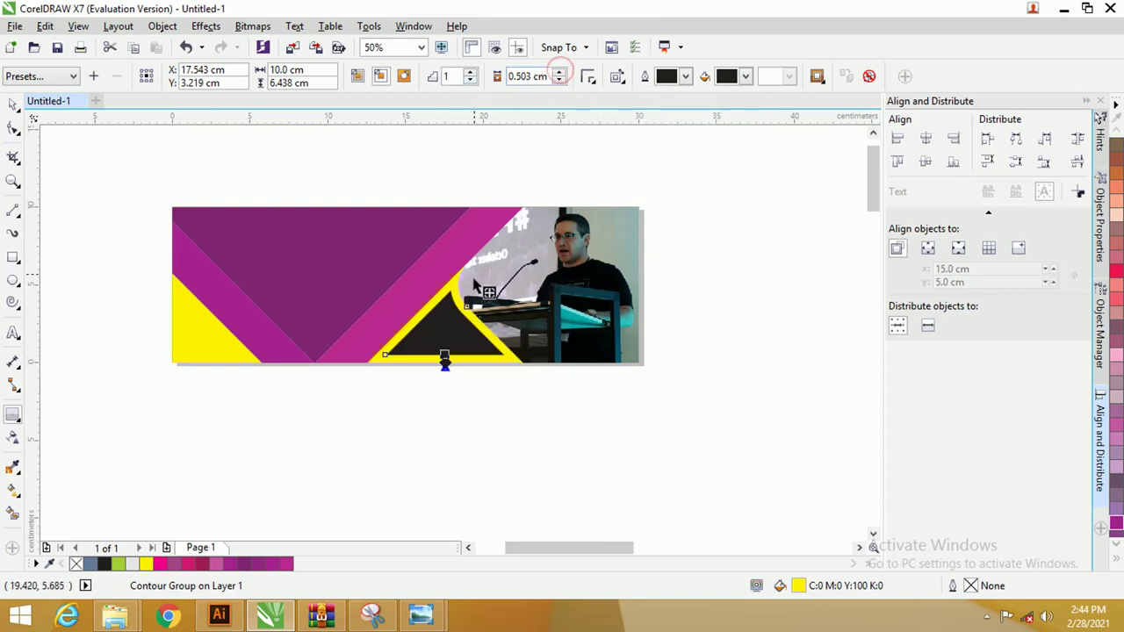
text(3)
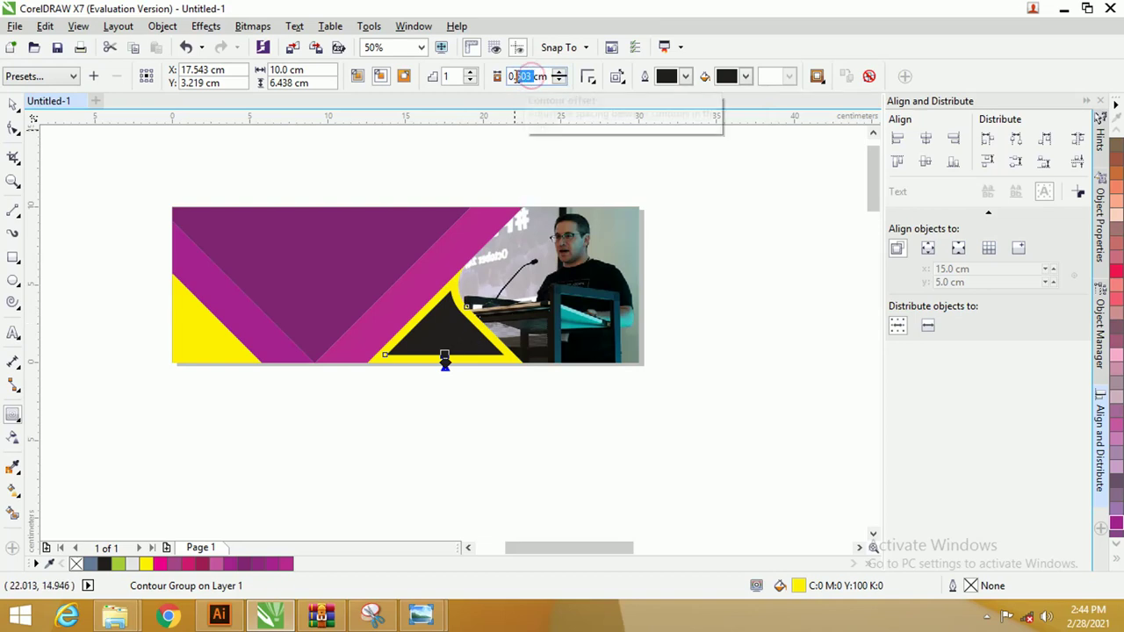
key(Return)
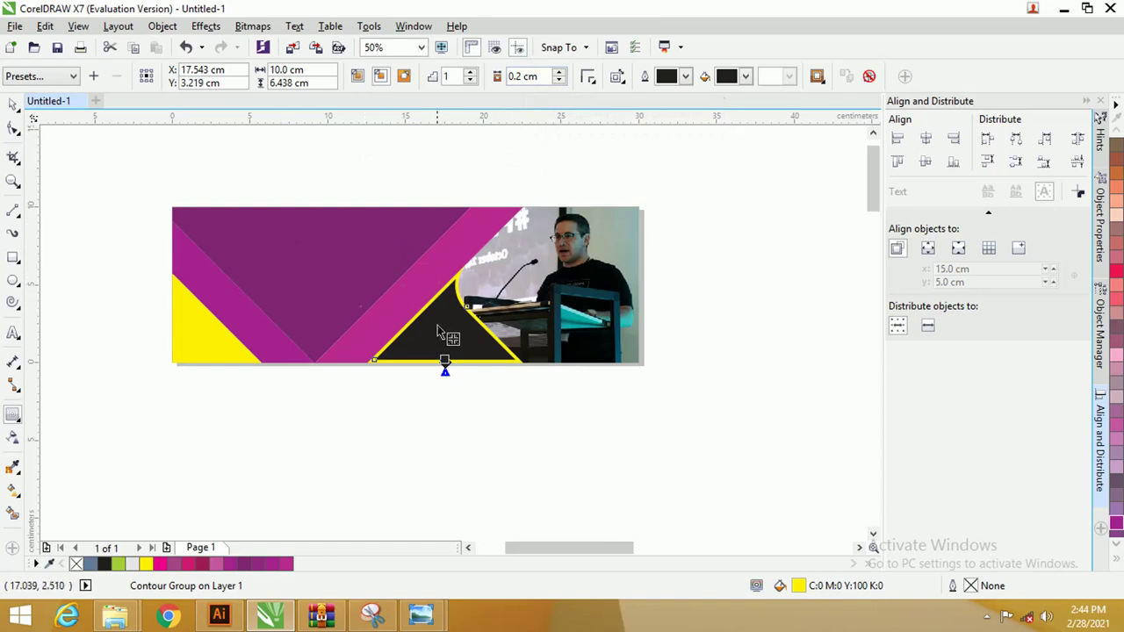
- Break the contour group apart into separate shapes and deselect everything
right_click(442, 331)
click(452, 353)
click(13, 103)
click(77, 180)
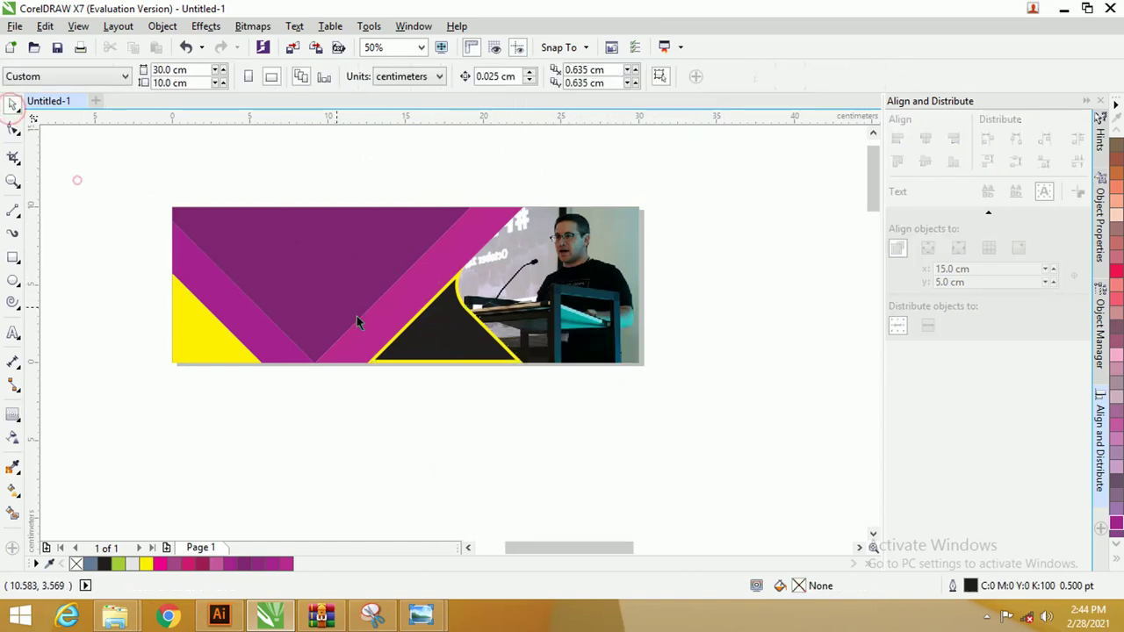
- Fill the black inner contour shape with the yellow sampled from the banner's lower-left triangle
click(454, 353)
click(454, 353)
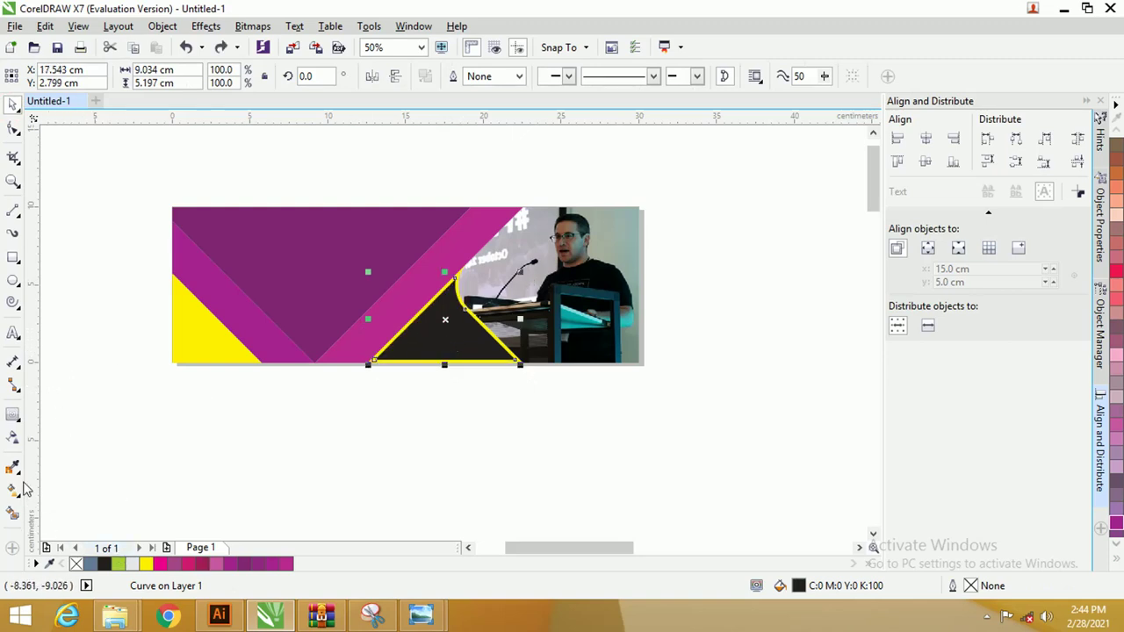
click(13, 472)
click(226, 352)
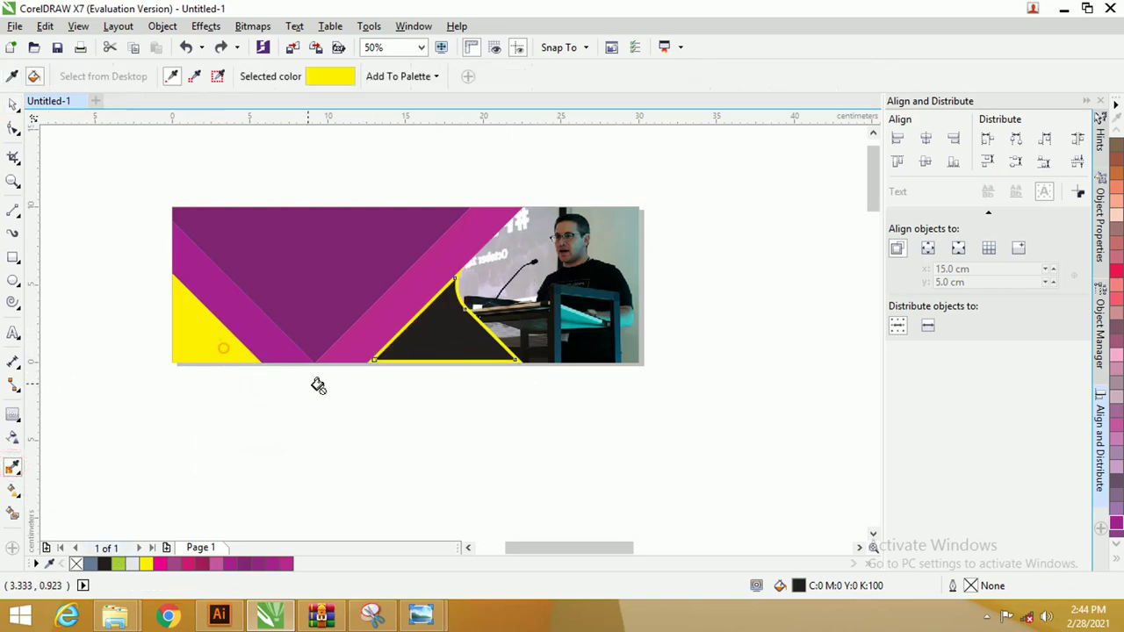
click(457, 330)
scroll(448, 347, up, 1)
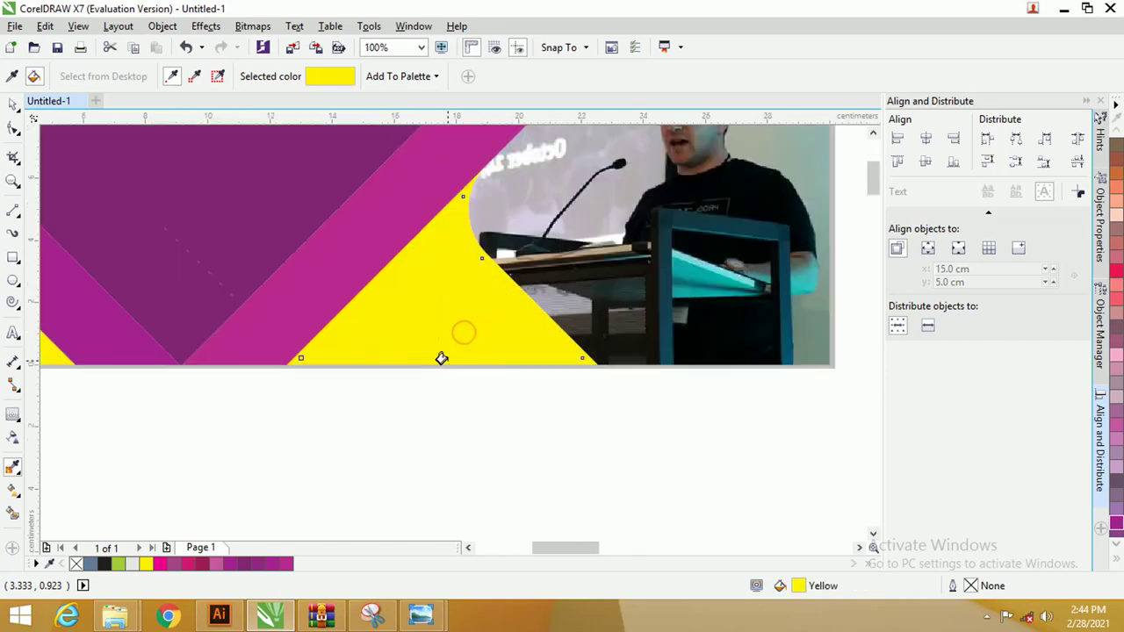
- Fill the inner contour shape beside the photo with a slightly warmer yellow, C:2 M:8 Y:100 K:0
double_click(796, 588)
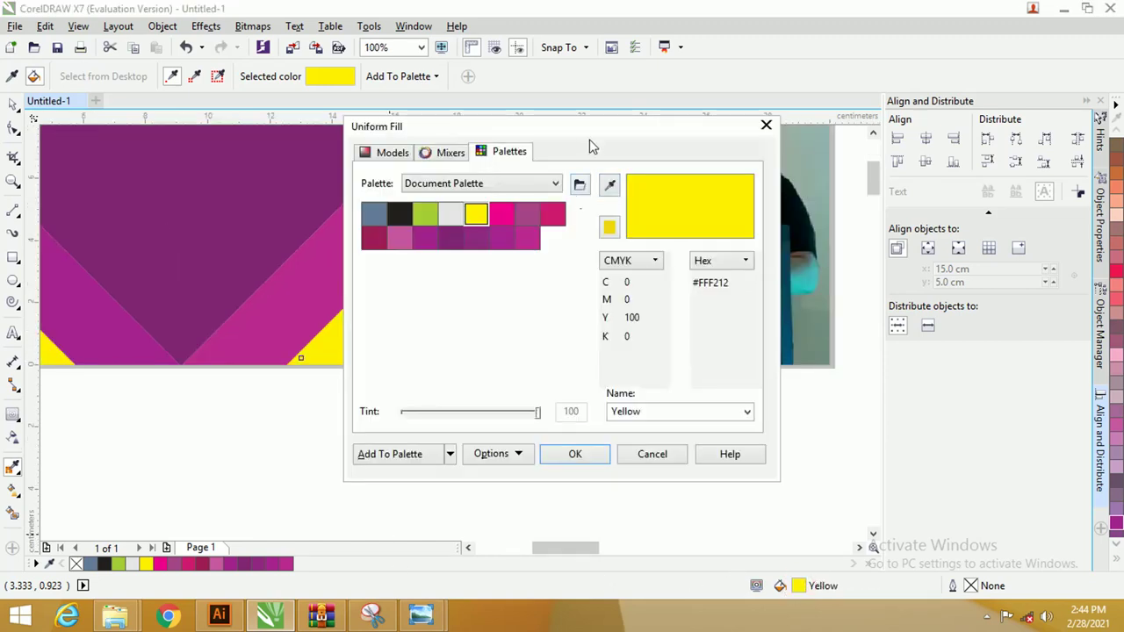
drag(595, 139, 812, 136)
click(606, 151)
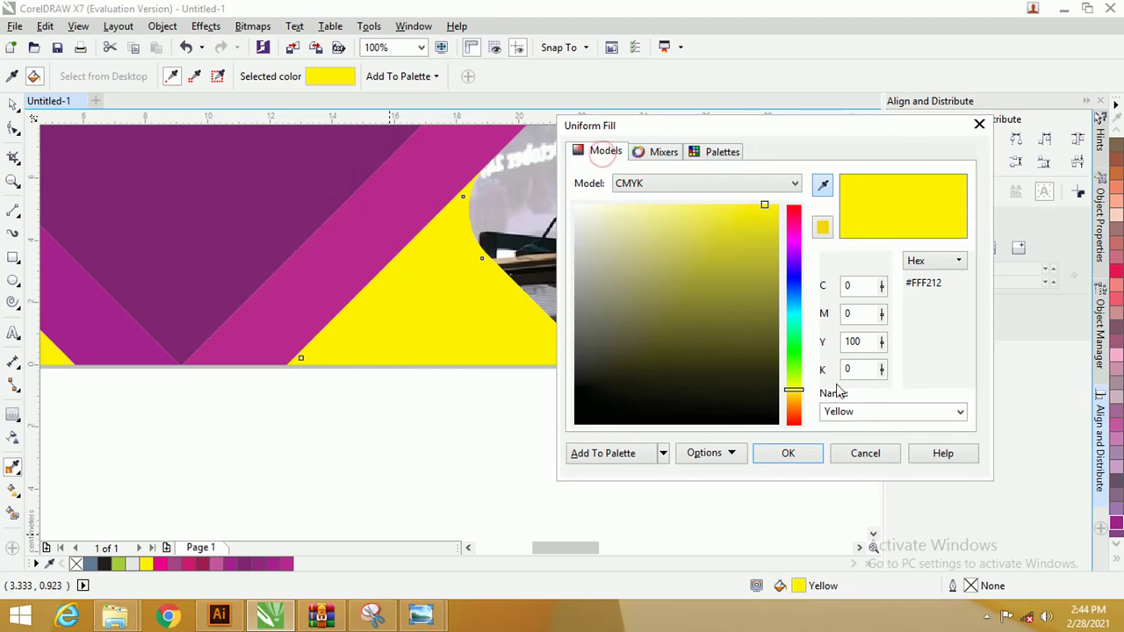
click(794, 395)
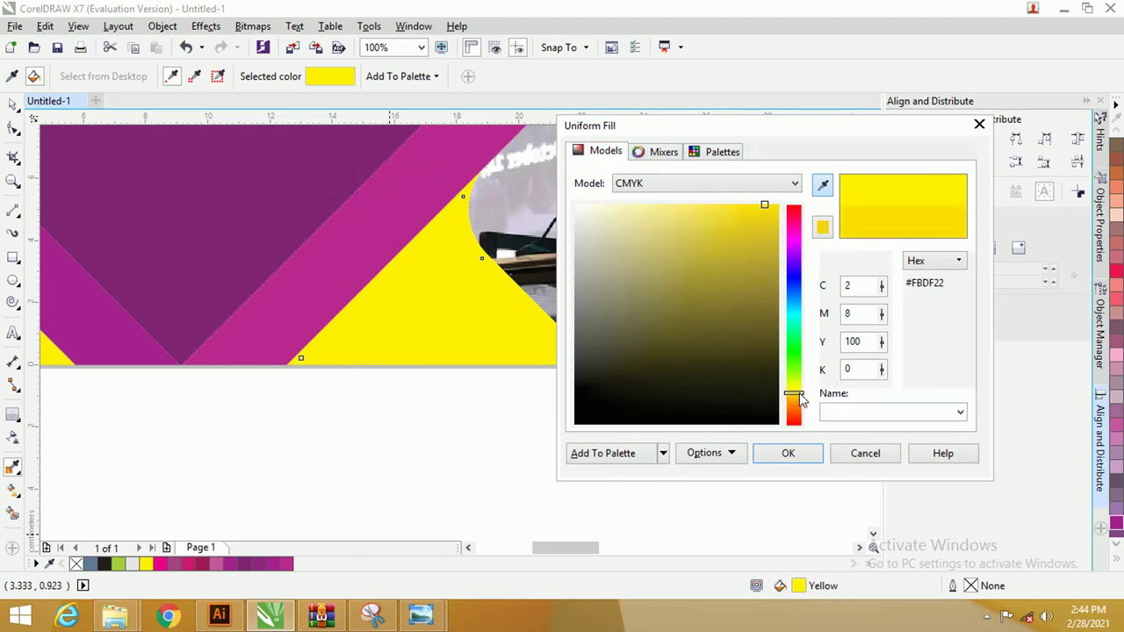
click(798, 400)
click(798, 404)
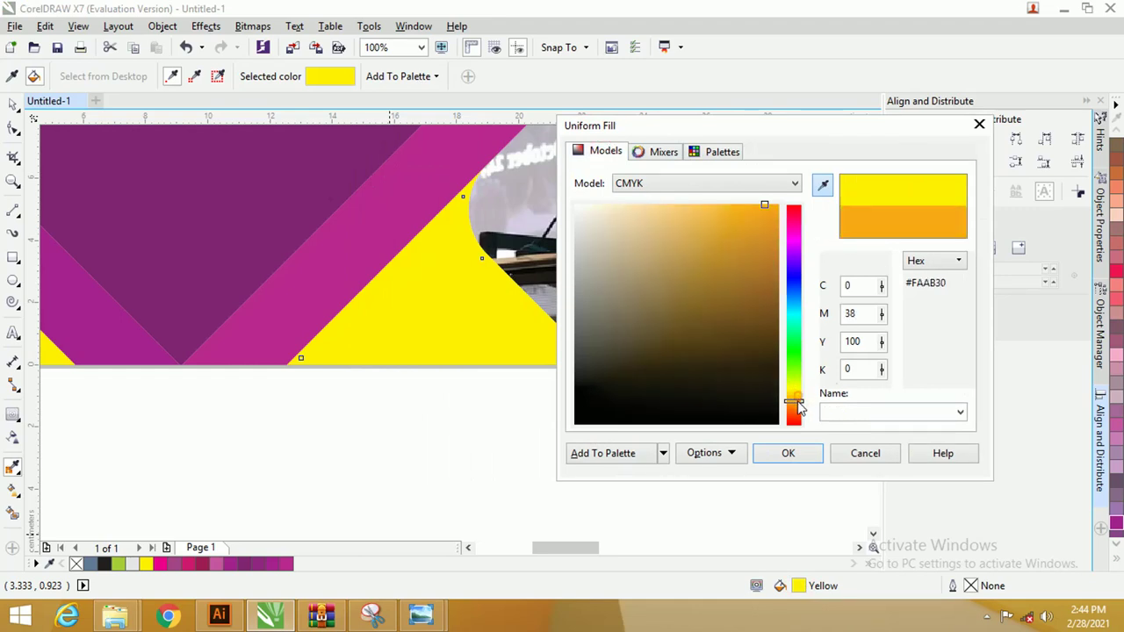
click(797, 400)
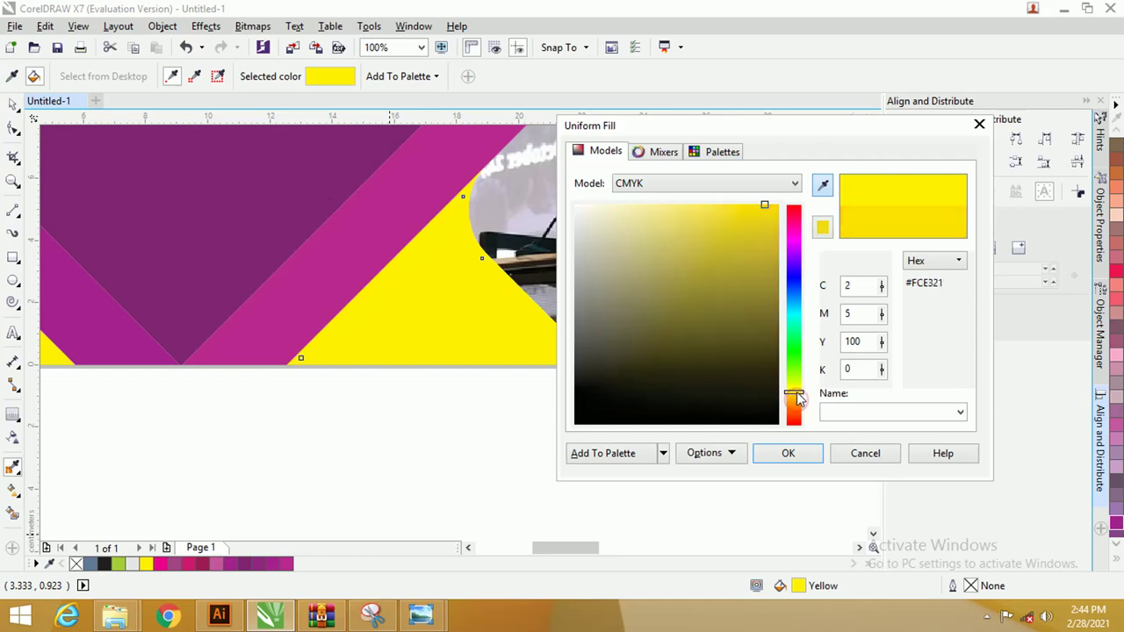
click(797, 394)
click(797, 391)
click(789, 453)
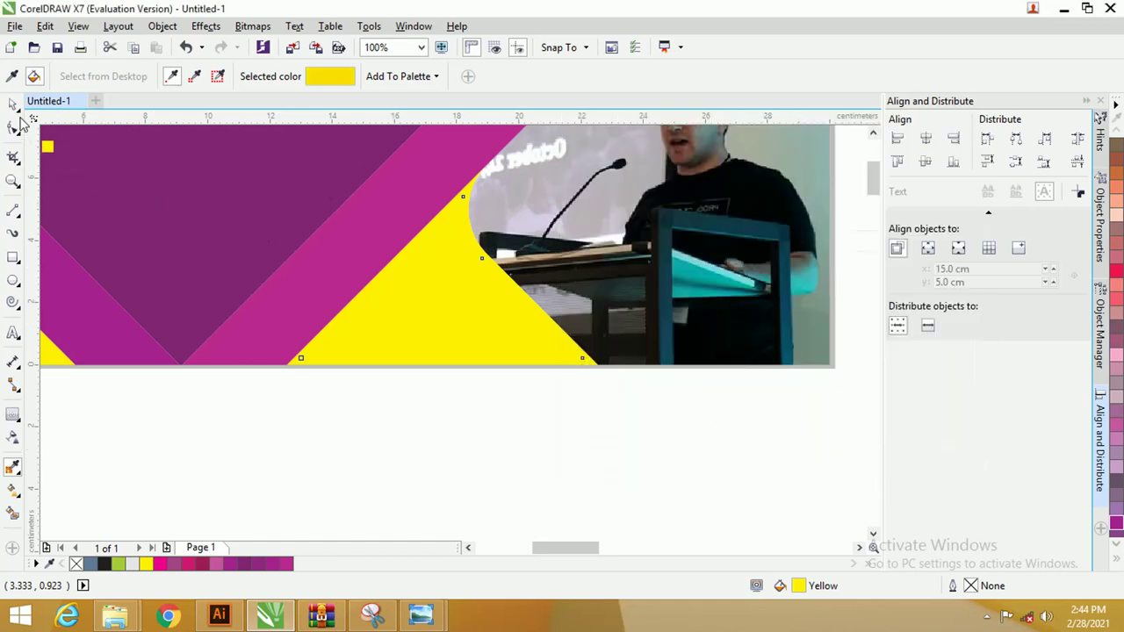
click(425, 300)
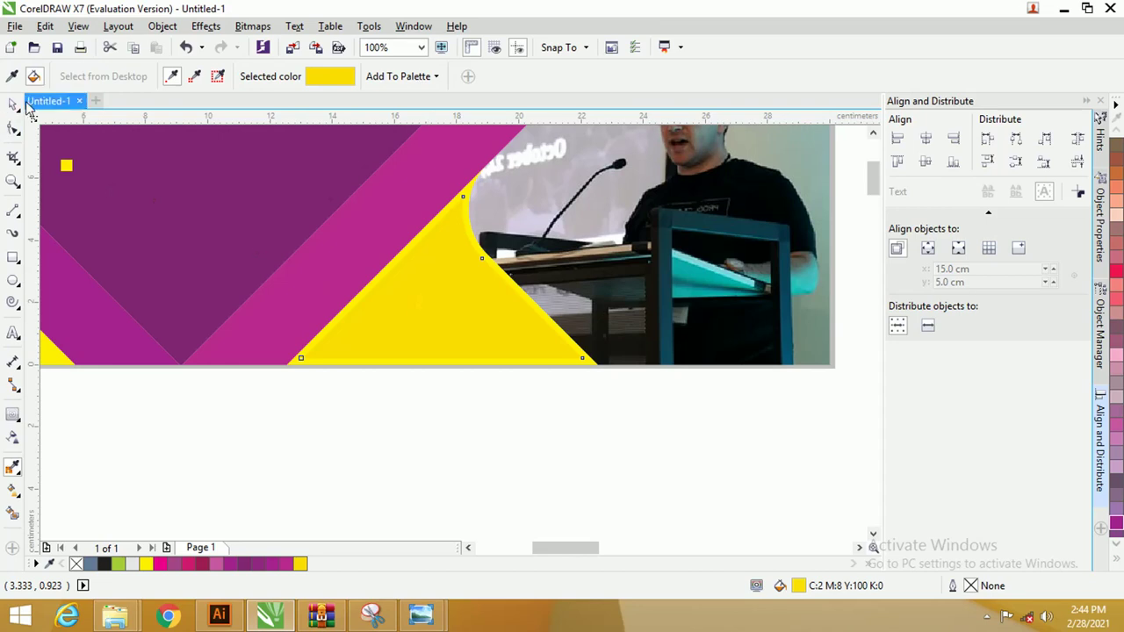
- Change the inner contour shape's uniform fill to golden yellow, C:0 M:19 Y:100 K:0, and deselect it
click(12, 104)
click(321, 376)
click(298, 373)
click(447, 297)
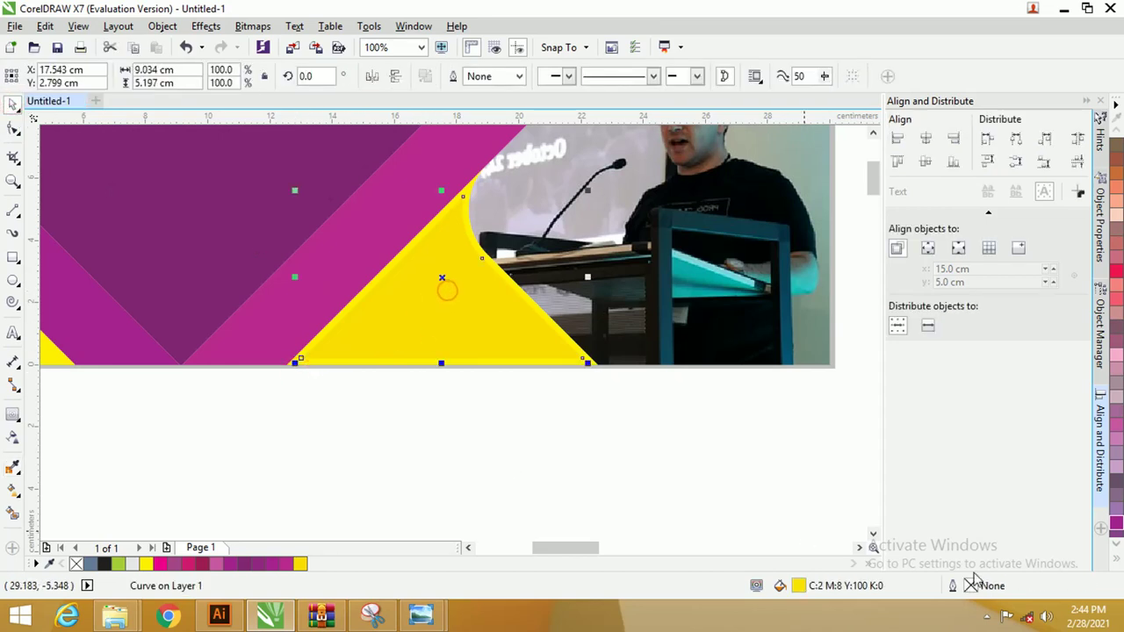
double_click(799, 586)
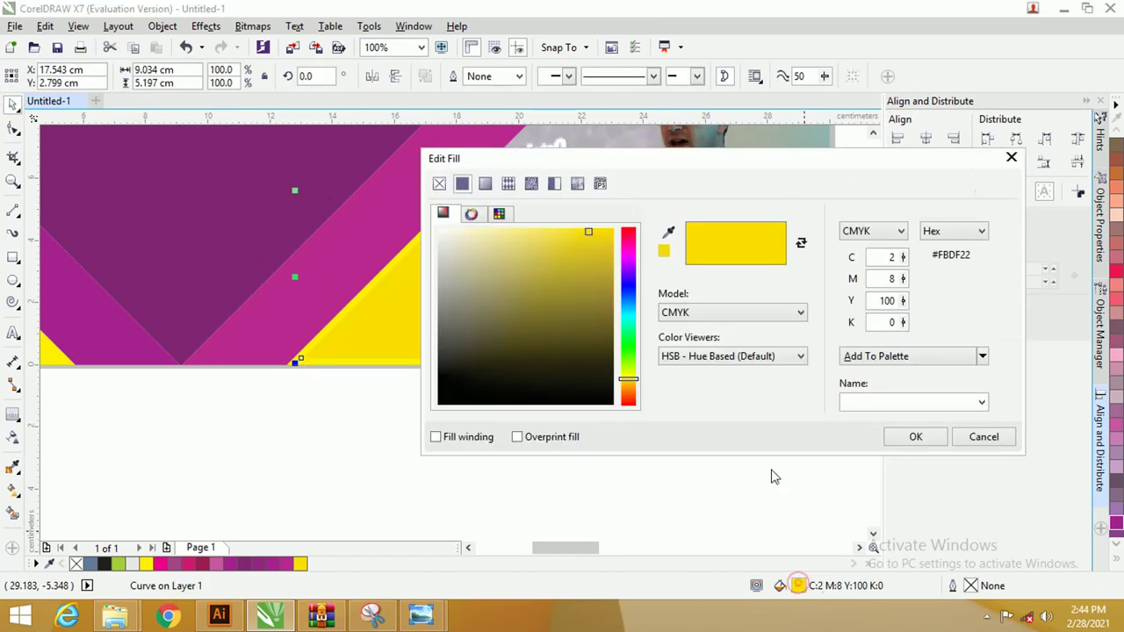
drag(675, 158, 861, 161)
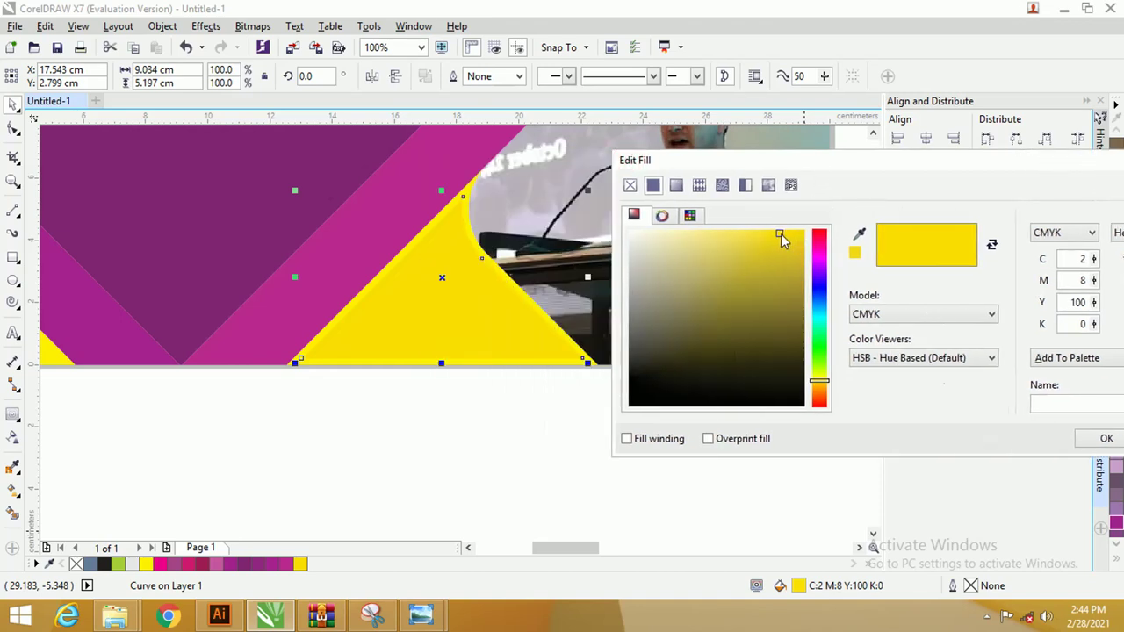
drag(780, 235, 795, 249)
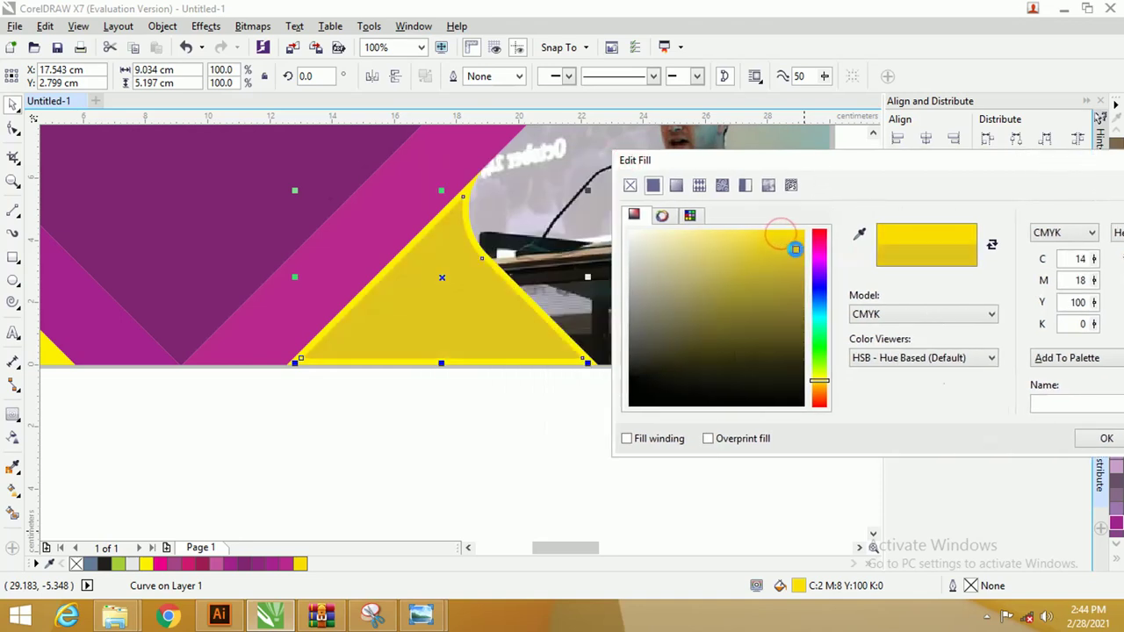
click(820, 384)
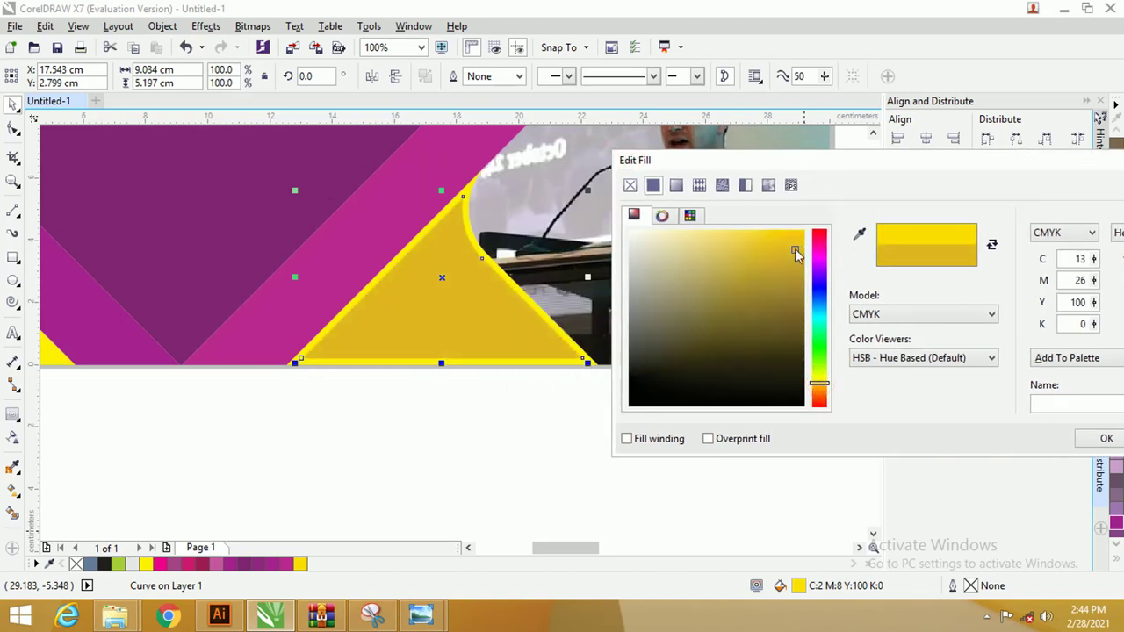
drag(795, 252, 806, 230)
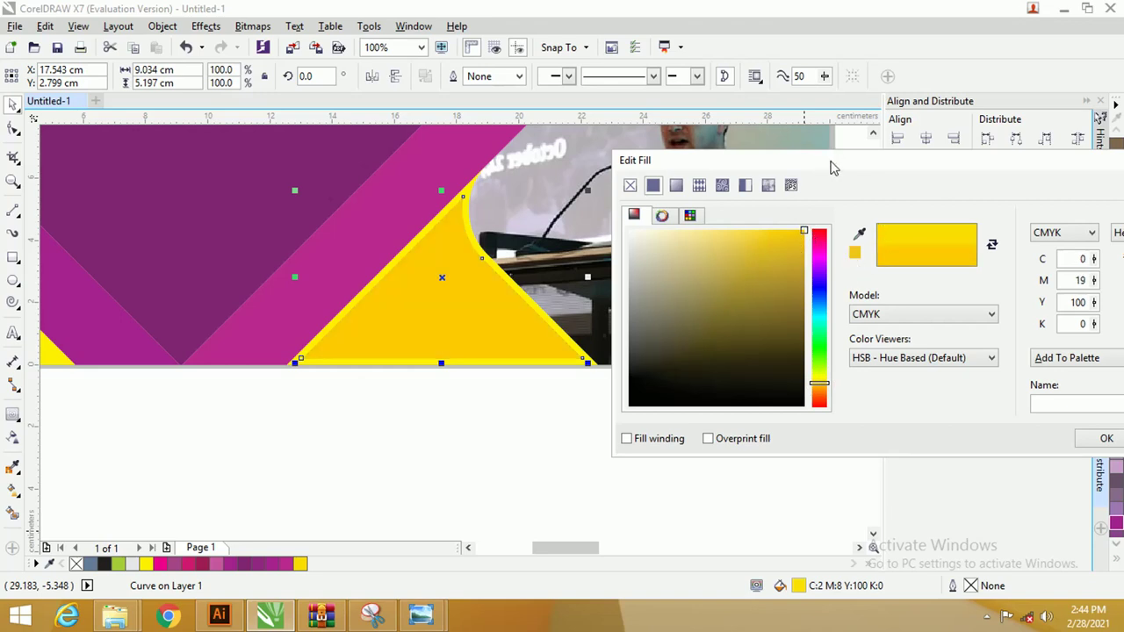
drag(835, 167, 585, 172)
click(858, 443)
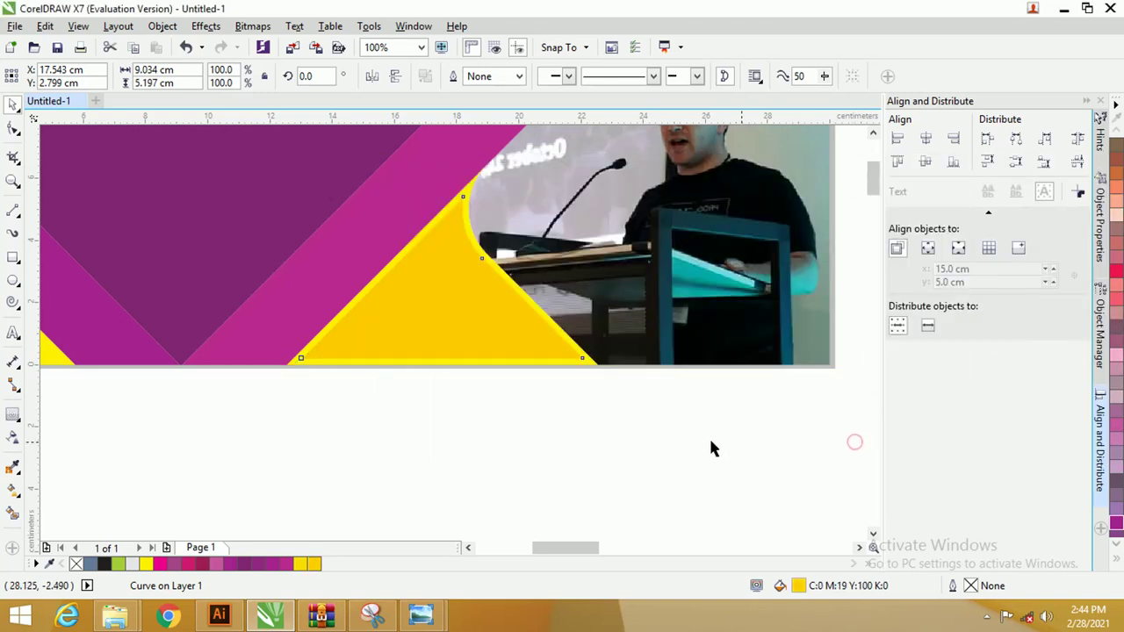
click(501, 404)
- Move the two bottom nodes of the golden inner shape down to the banner's bottom edge, following its slanted sides, and deselect it
click(415, 303)
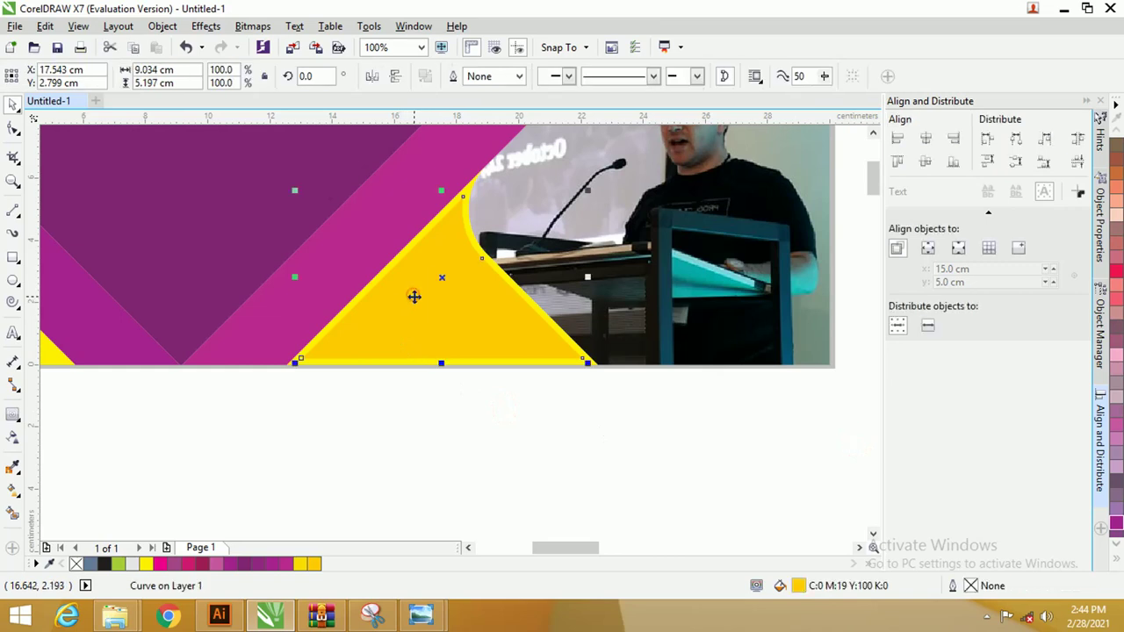
scroll(364, 359, up, 1)
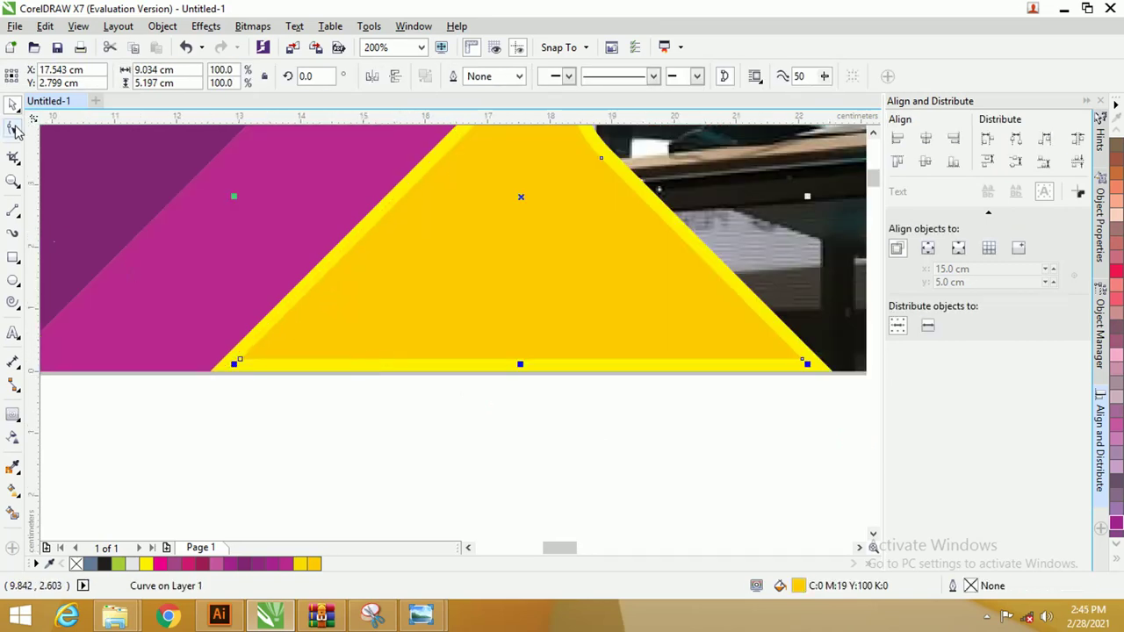
click(13, 130)
scroll(281, 334, down, 1)
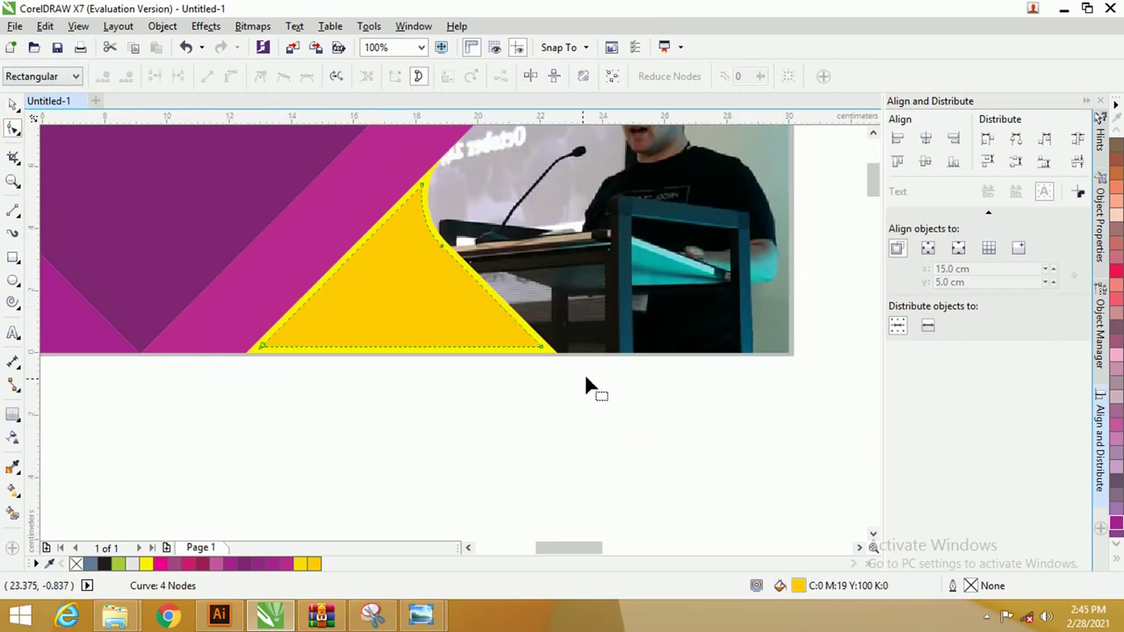
drag(587, 378, 253, 332)
scroll(259, 379, up, 1)
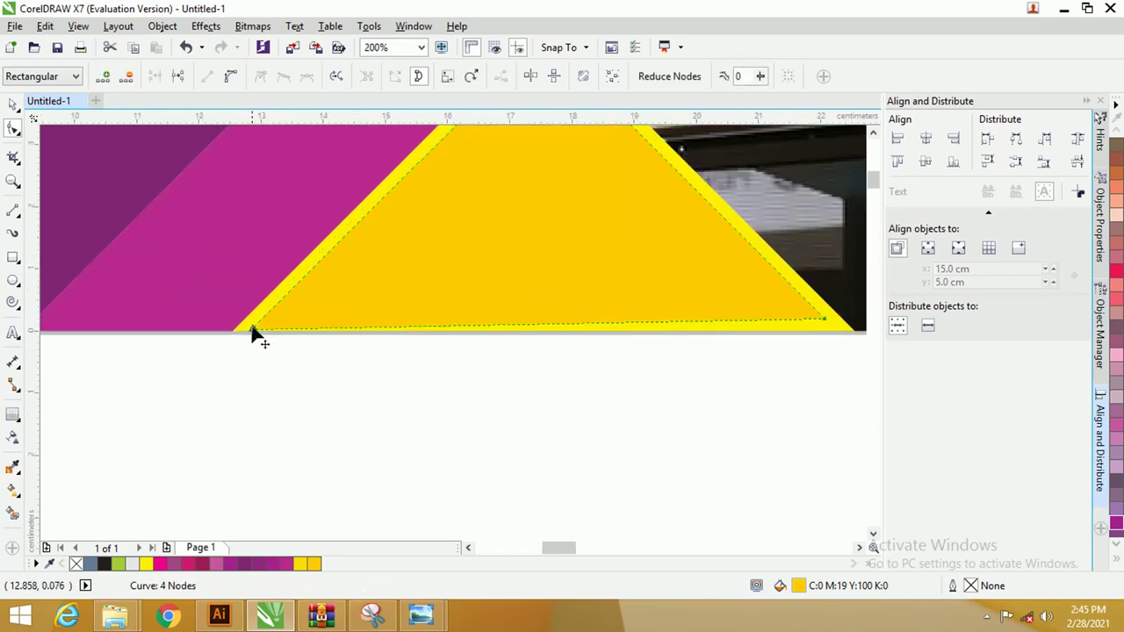
scroll(659, 356, down, 2)
scroll(677, 334, up, 2)
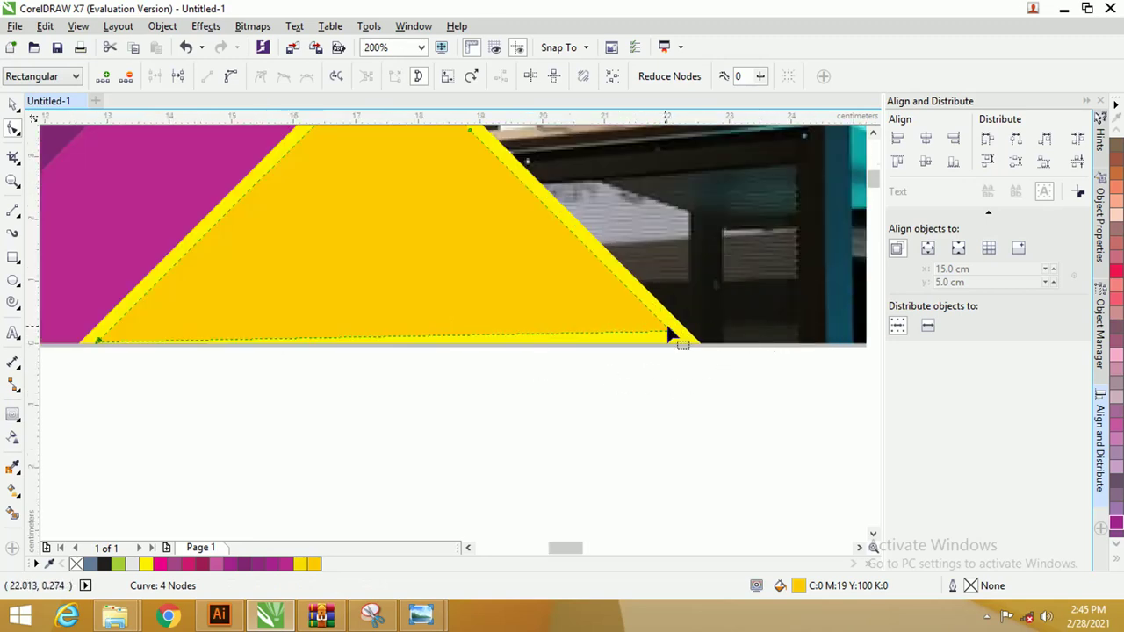
drag(673, 334, 684, 343)
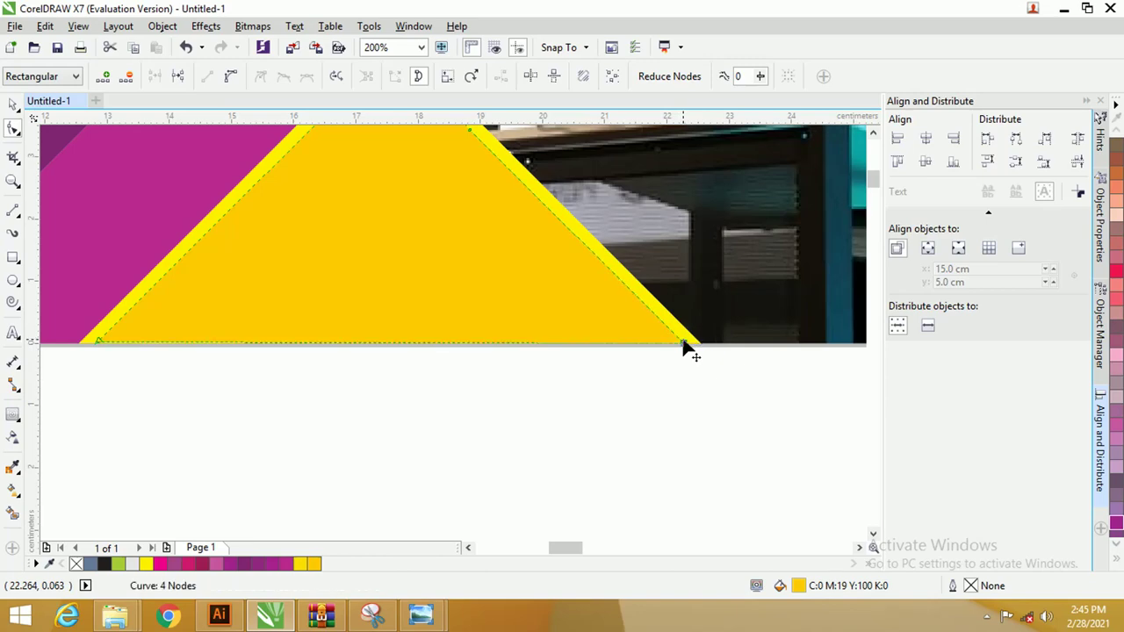
click(13, 104)
click(424, 351)
- Bring the striped globe logo from the file explorer into the CorelDRAW banner and scale it to about 6.5 × 6.2 cm
scroll(425, 347, down, 2)
scroll(394, 246, up, 1)
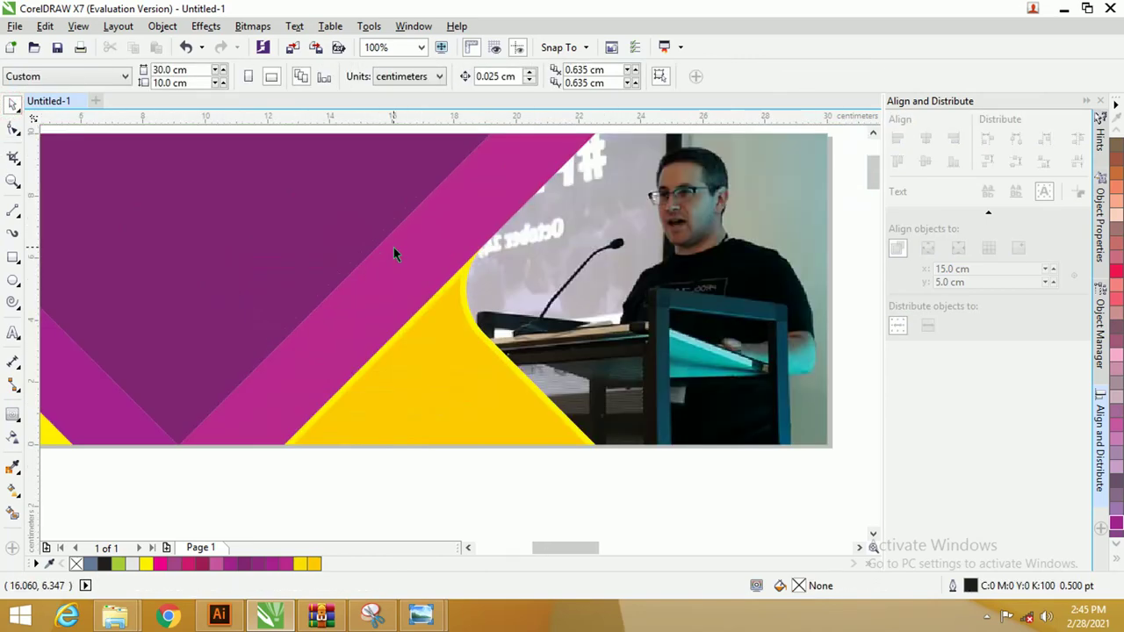
scroll(394, 247, down, 1)
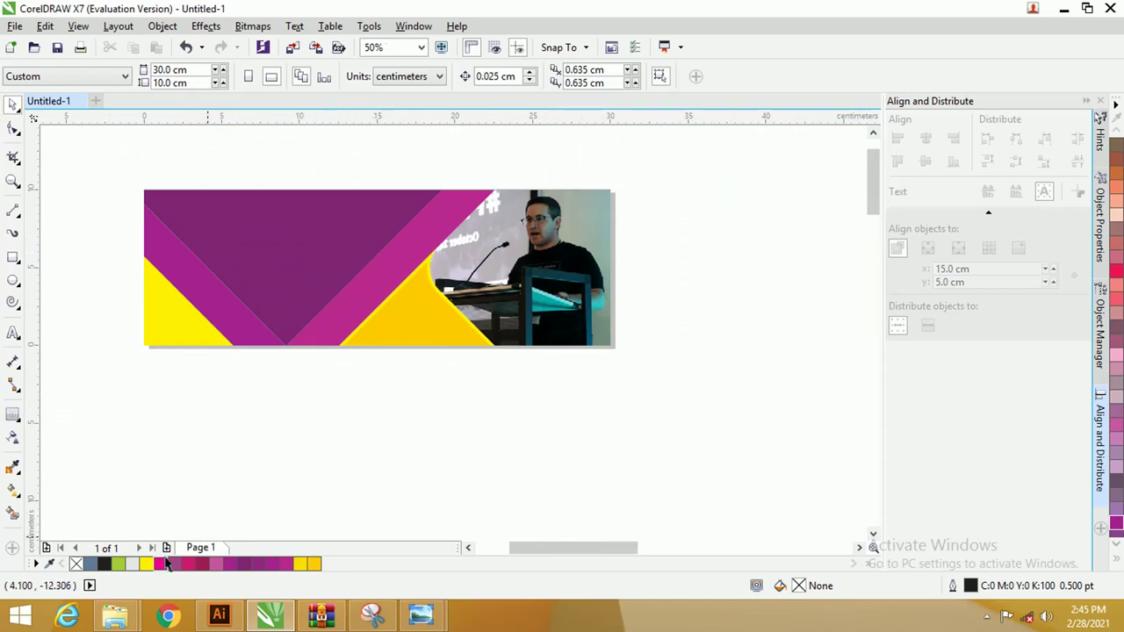
mouse_move(114, 615)
click(112, 510)
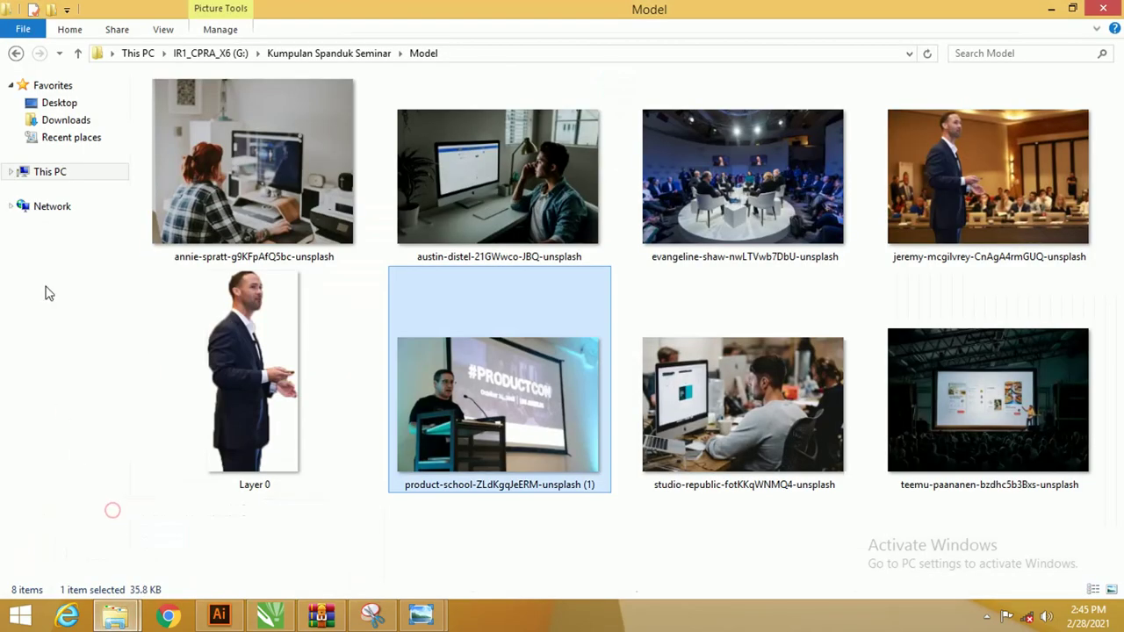
click(55, 120)
drag(267, 145, 470, 370)
drag(667, 171, 509, 297)
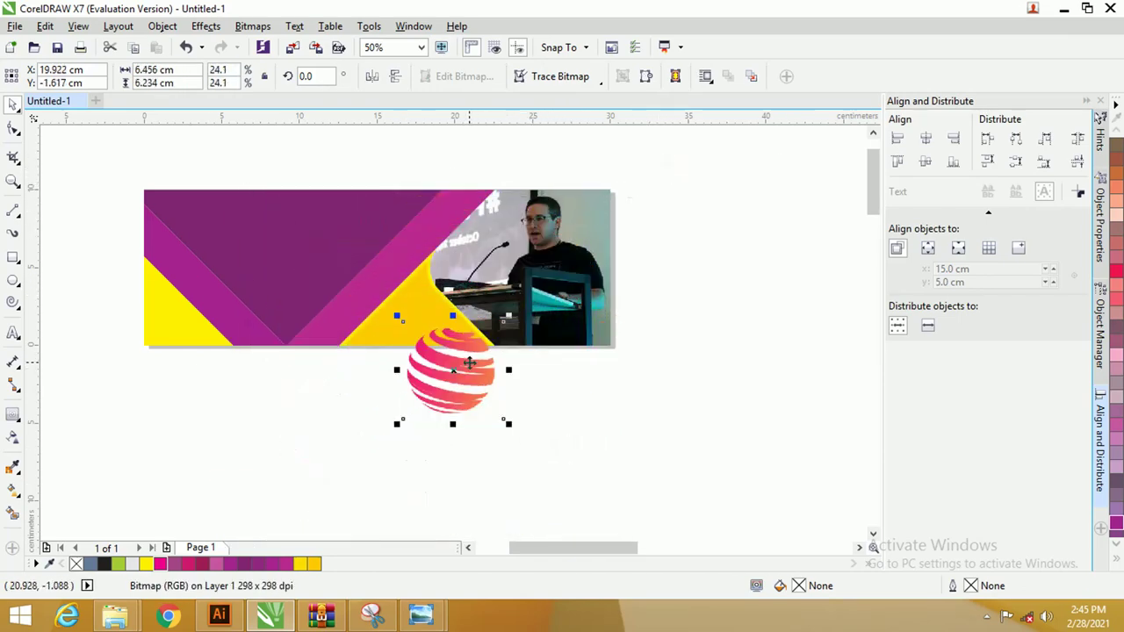
- Move the globe logo to the upper-left corner of the dark purple section, shrink it to a small mark and deselect it
drag(470, 362, 332, 221)
drag(367, 179, 200, 211)
scroll(198, 211, up, 1)
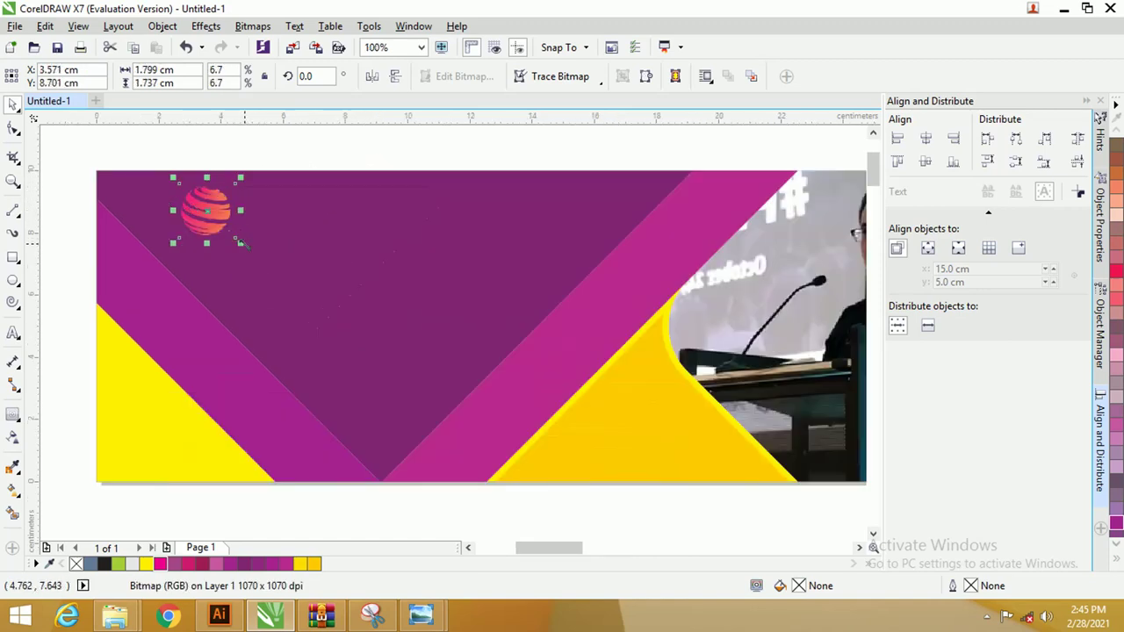
drag(242, 243, 180, 199)
key(Escape)
scroll(154, 234, down, 1)
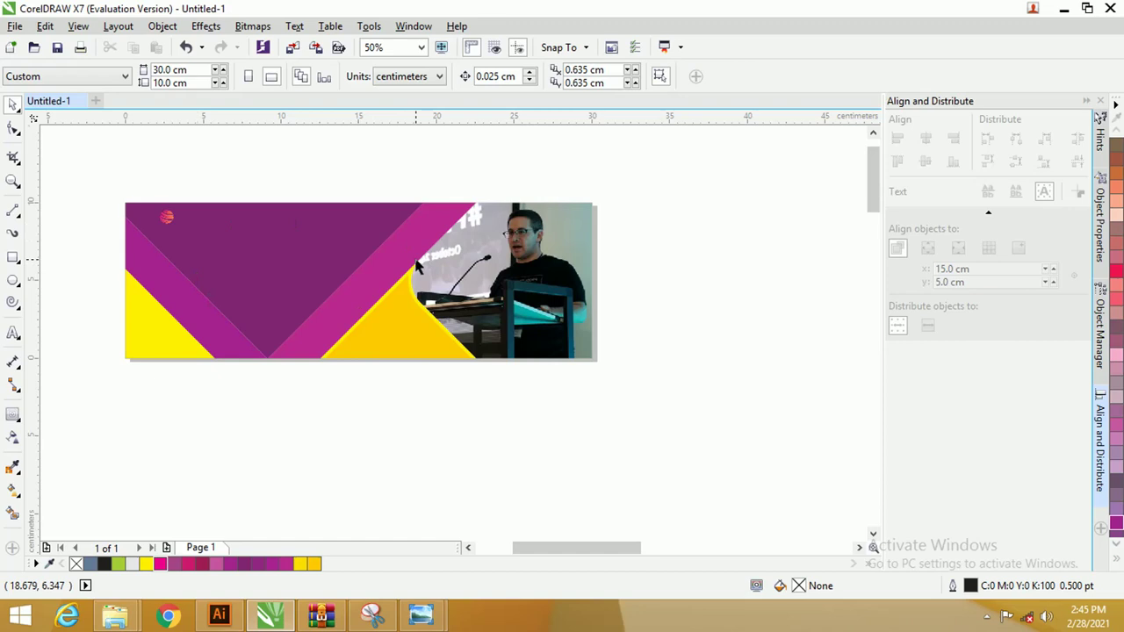
- Draw a vertical line about 1.2 cm long in the upper dark purple section and colour its outline golden yellow, C0 M19 Y100 K0
click(12, 211)
scroll(211, 266, up, 1)
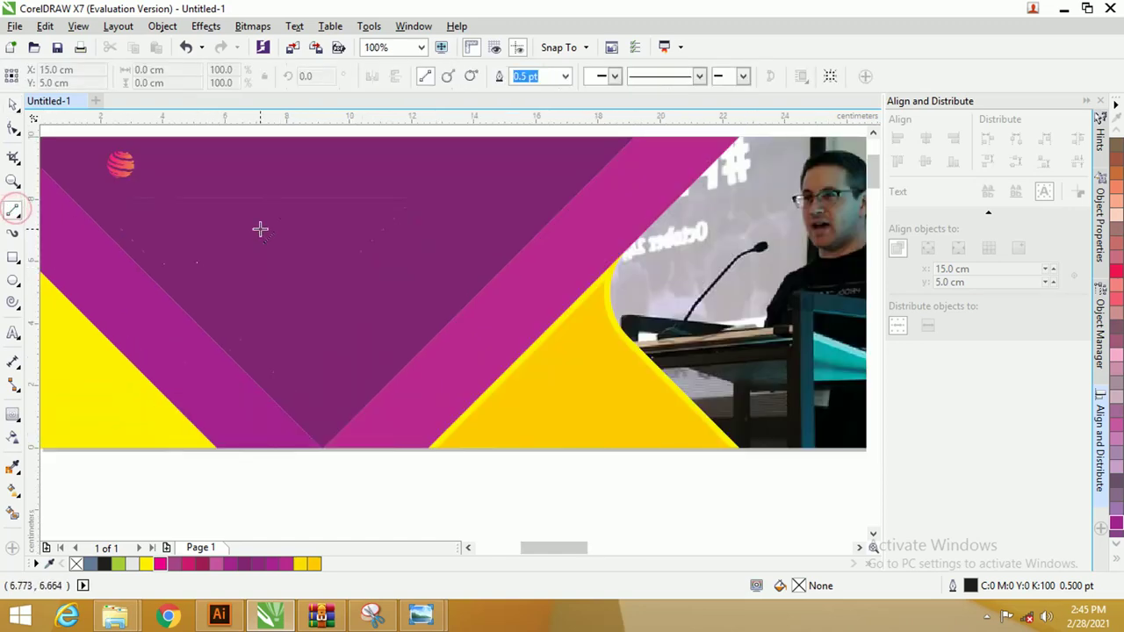
drag(271, 195, 269, 231)
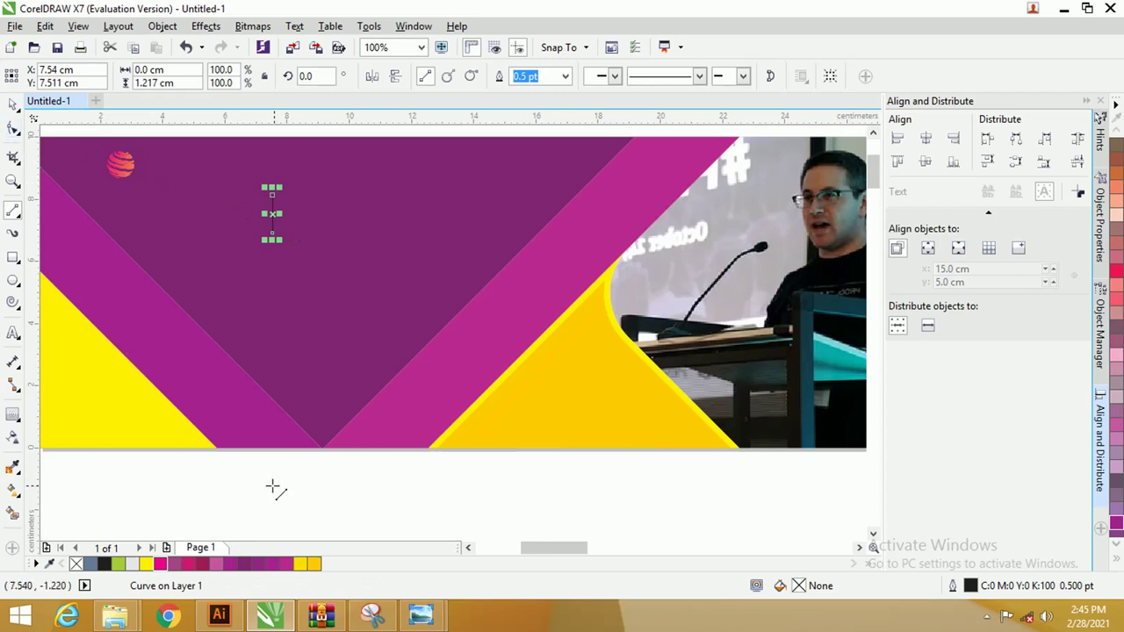
right_click(314, 564)
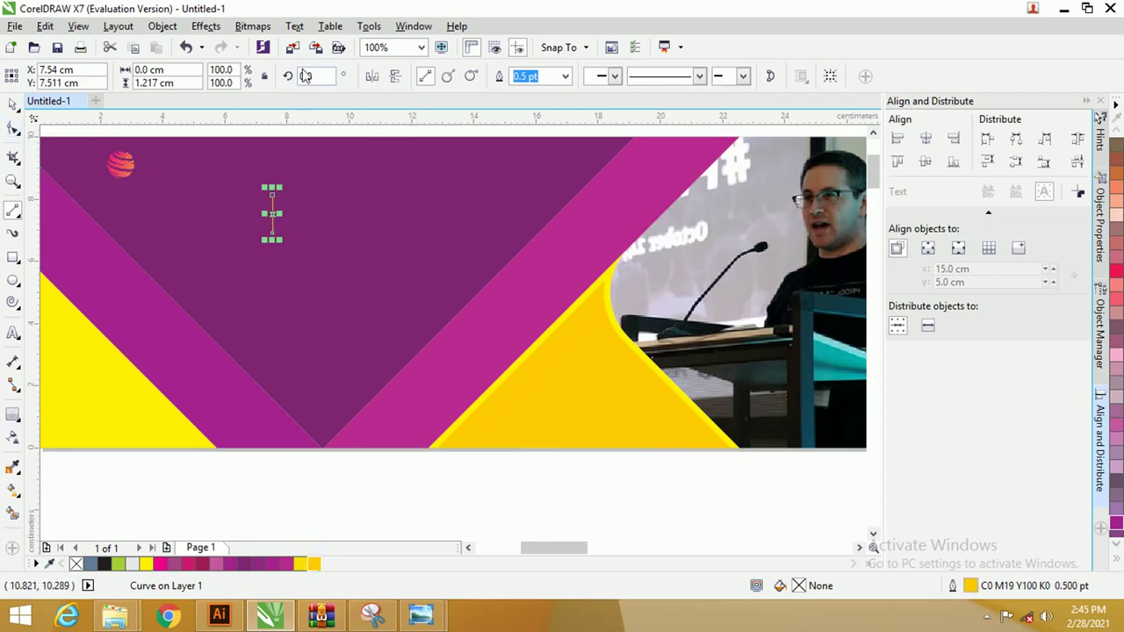
- Set the golden line's outline width to 4.0 pt and stretch it upward to about 1.9 cm long
click(567, 77)
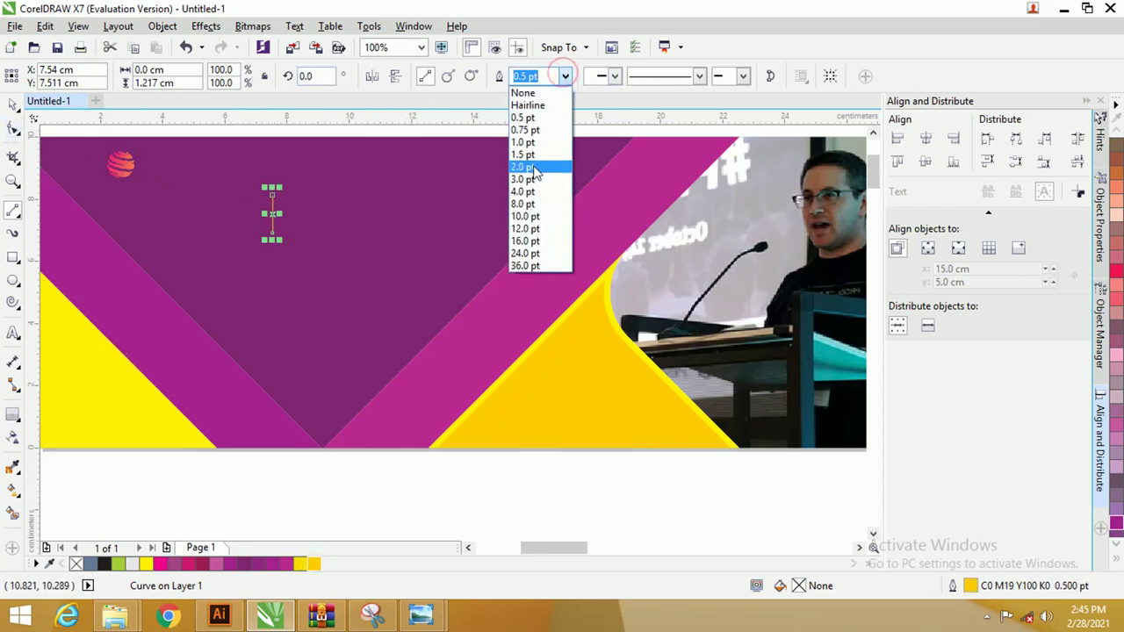
click(532, 154)
click(565, 77)
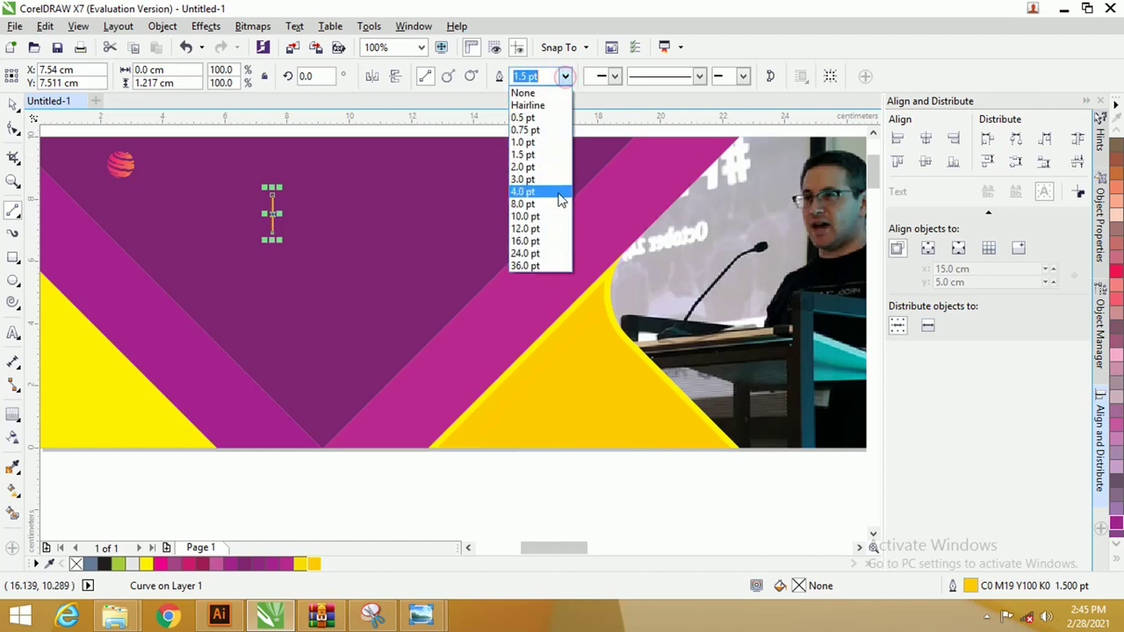
click(553, 189)
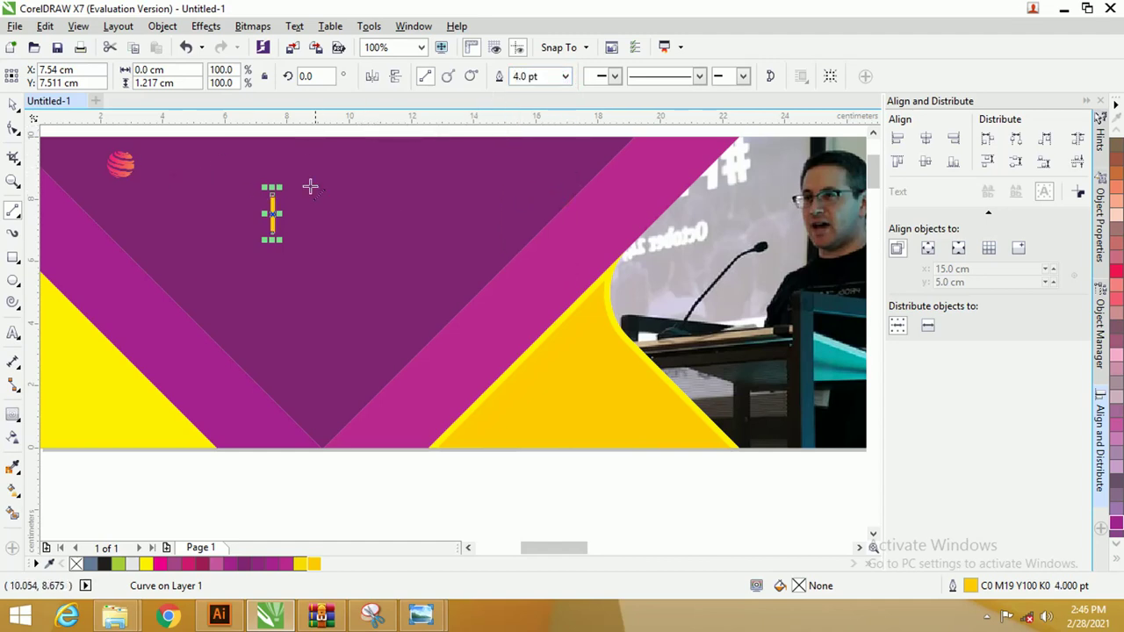
drag(275, 187, 273, 167)
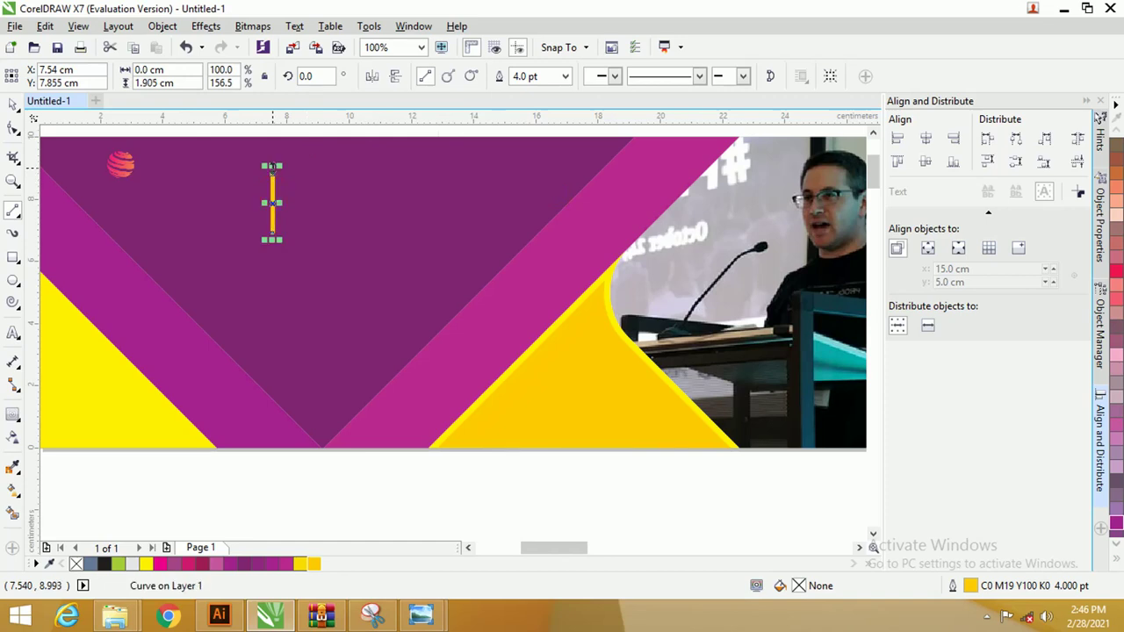
scroll(264, 202, left, 2)
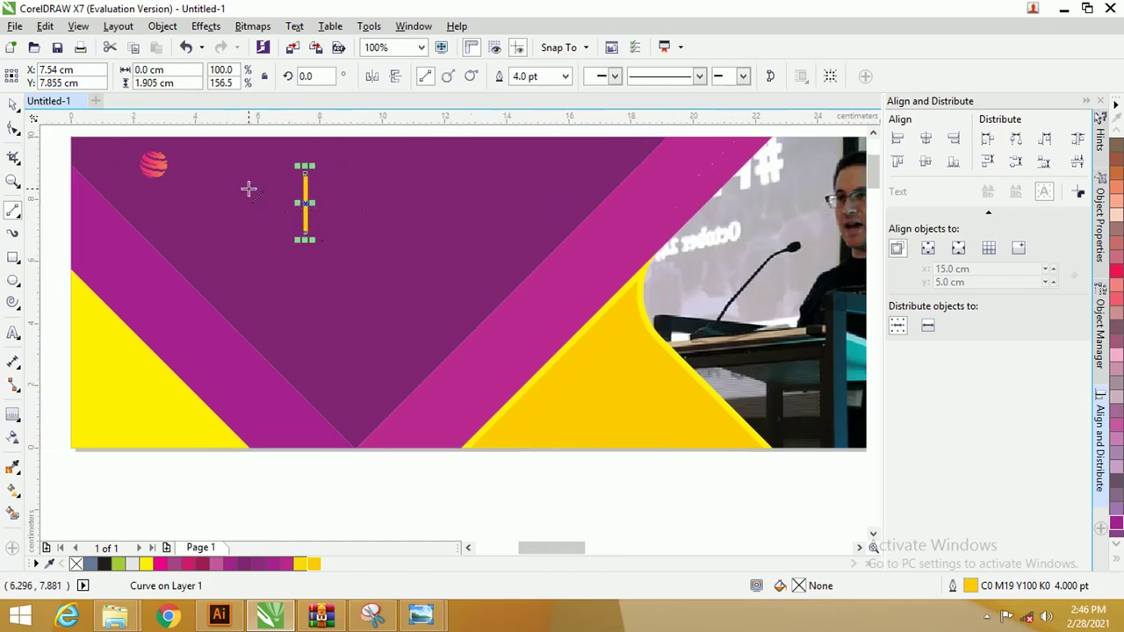
click(12, 105)
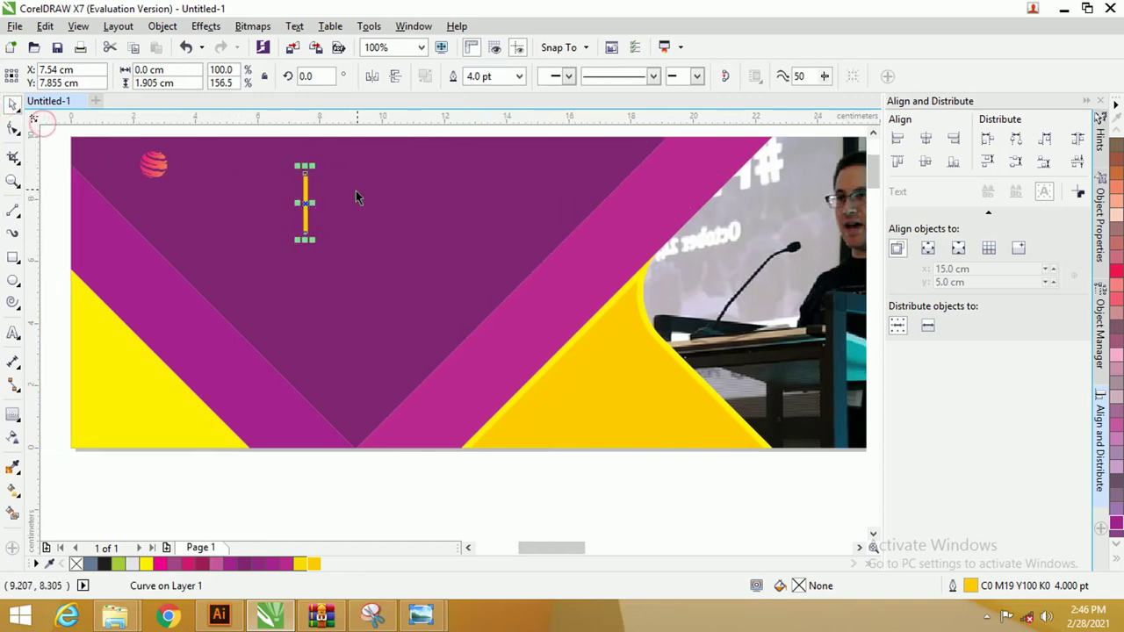
- Duplicate the golden line about 0.34 cm to its right and repeat the duplication three times to form five evenly spaced lines
click(356, 190)
click(306, 202)
drag(307, 202, 318, 201)
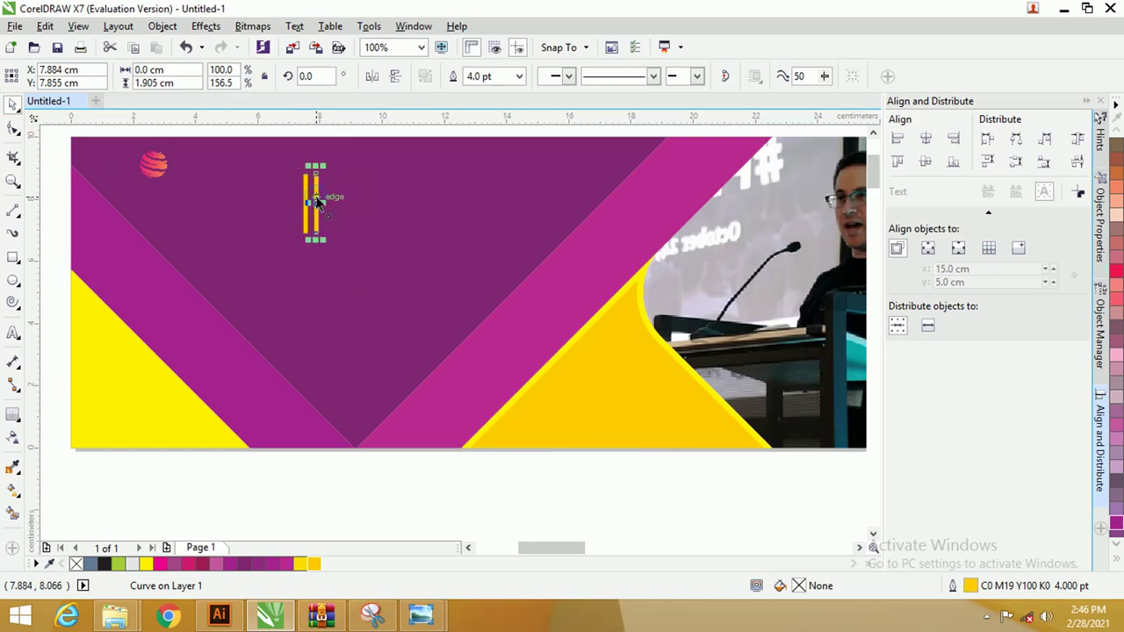
key(ctrl+r)
key(ctrl+r)
key(ctrl+r)
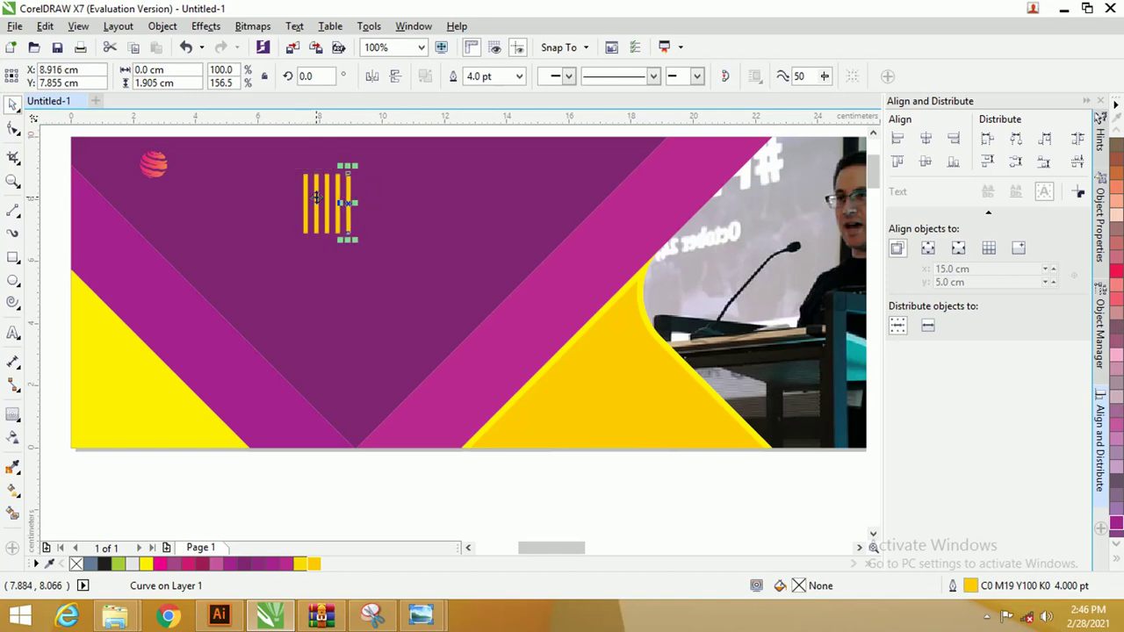
- Stretch all five golden lines downward together to about 2.8 cm long
scroll(307, 170, up, 1)
scroll(304, 173, down, 1)
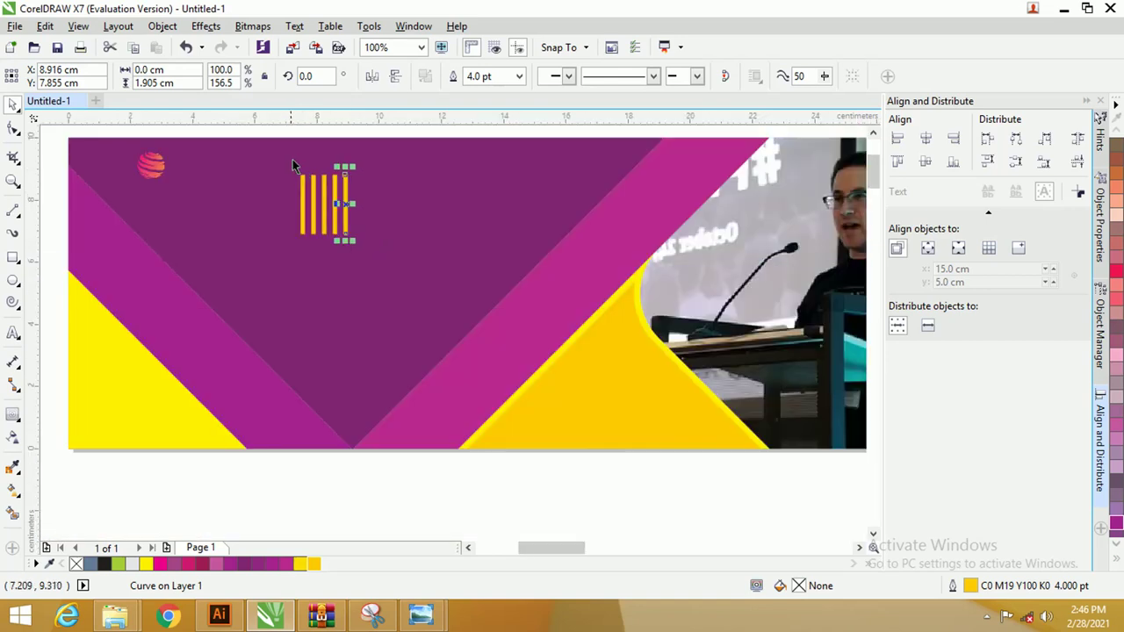
drag(272, 130, 386, 255)
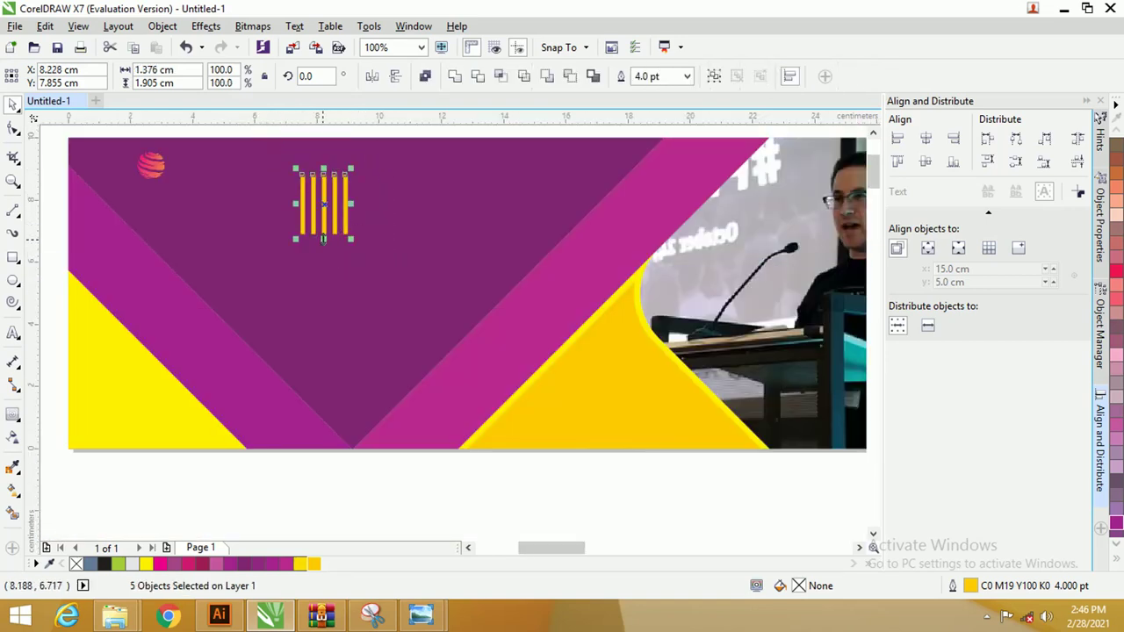
drag(323, 238, 324, 268)
scroll(318, 196, up, 1)
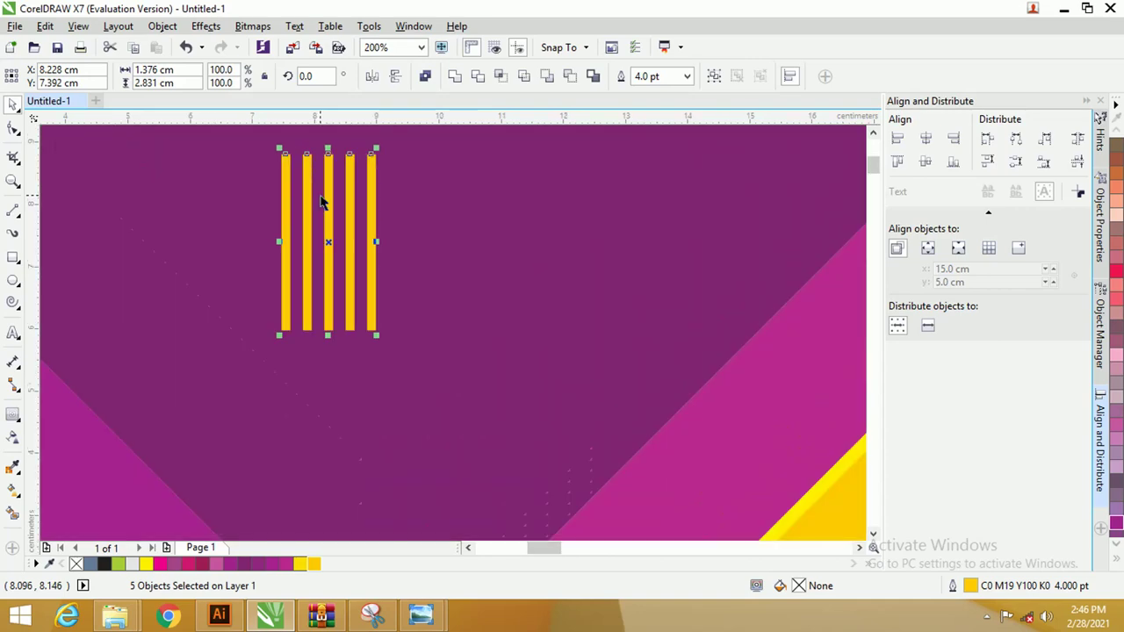
scroll(325, 195, down, 1)
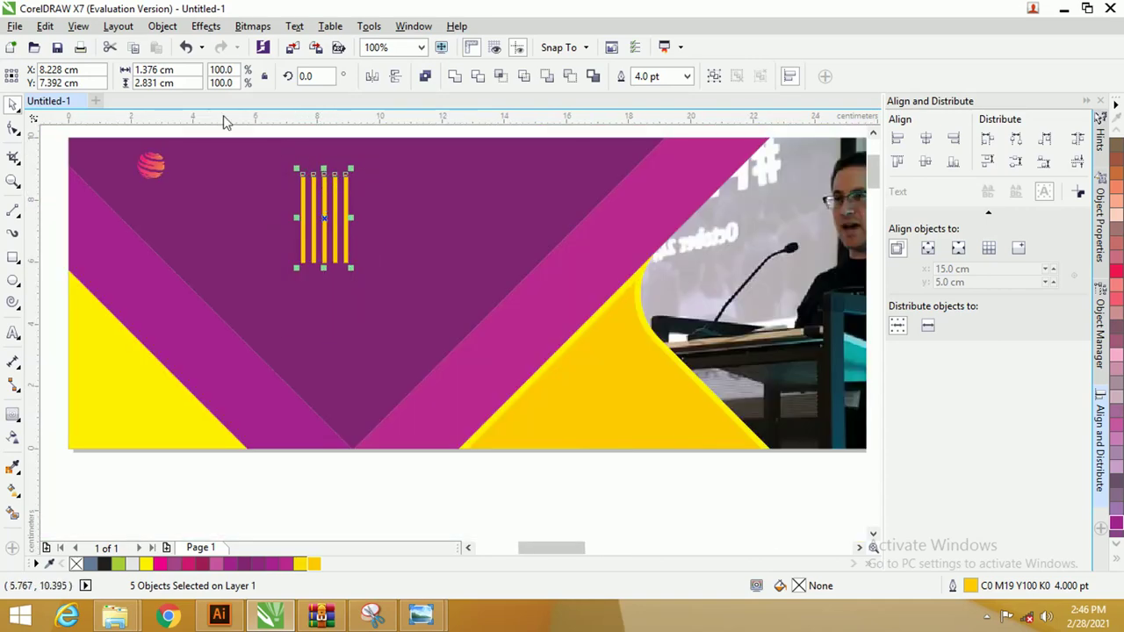
- Convert the outlines of the five golden lines to objects and move them to the blank area left of the banner
click(163, 27)
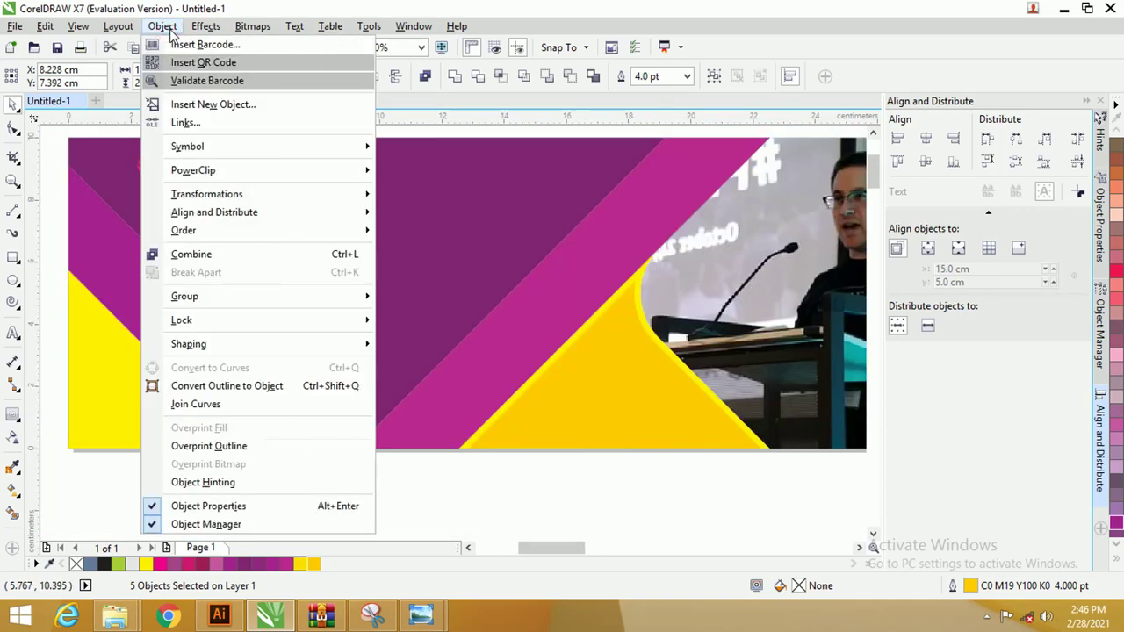
click(290, 386)
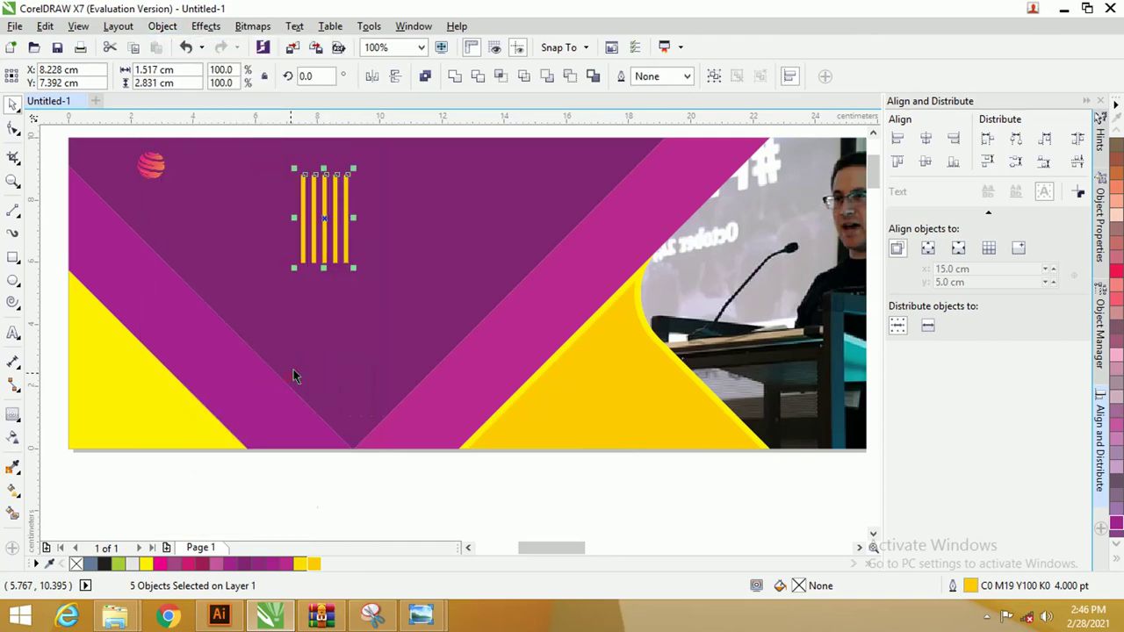
scroll(309, 171, up, 1)
scroll(313, 171, up, 1)
scroll(317, 172, down, 3)
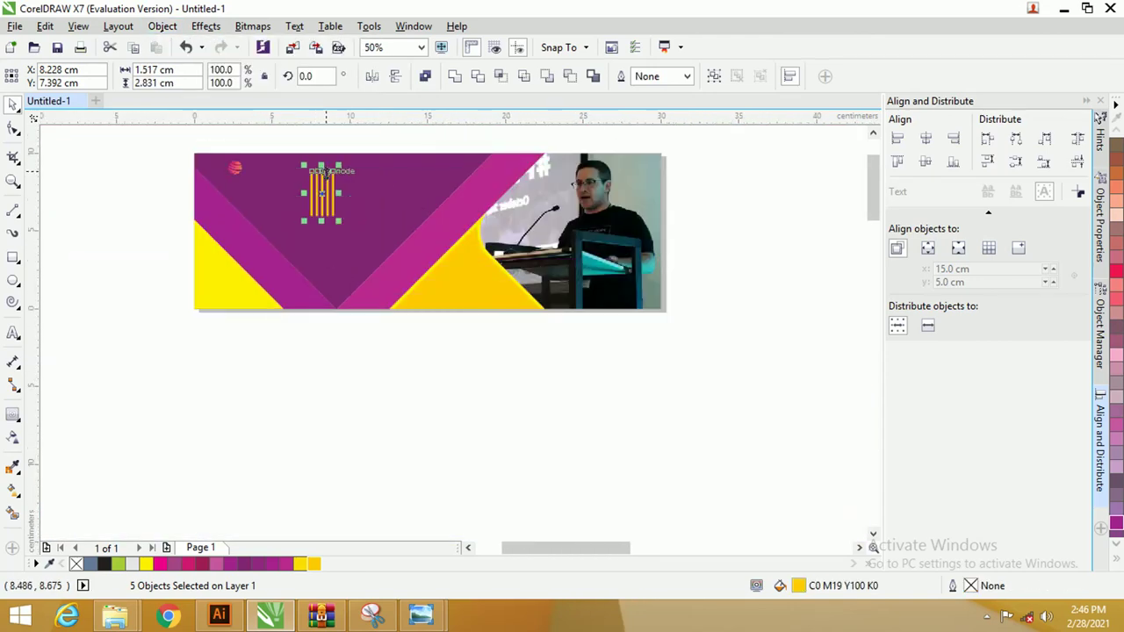
drag(226, 176, 144, 195)
- Draw a circle, enlarge it to about 1.6 cm in diameter and place it over the middle of the five golden stripes
scroll(119, 233, up, 2)
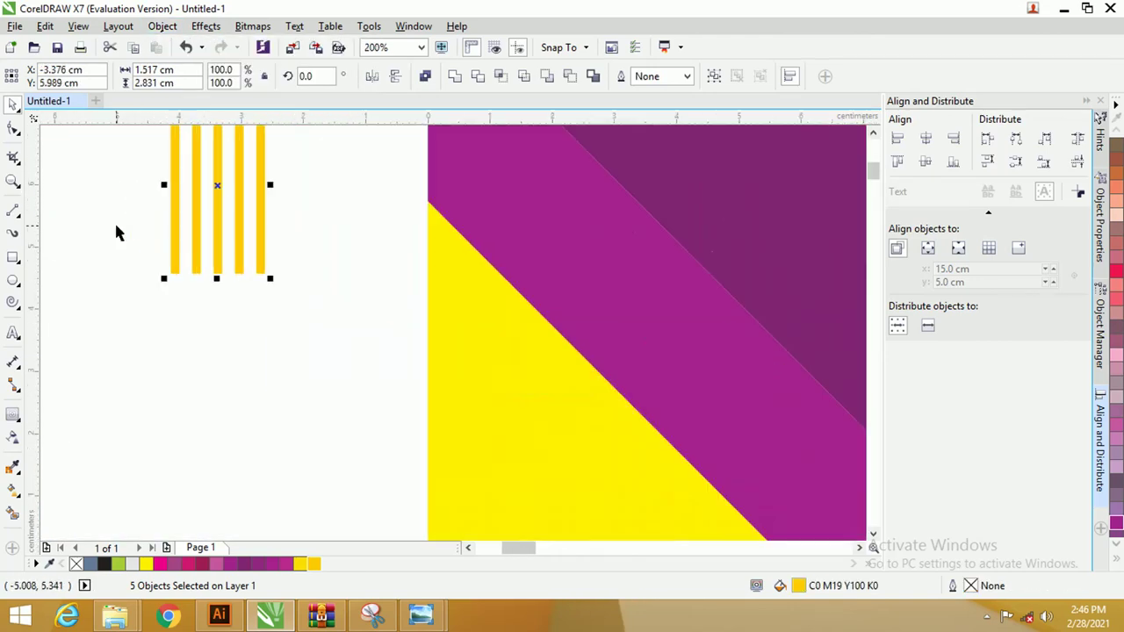
scroll(185, 222, down, 1)
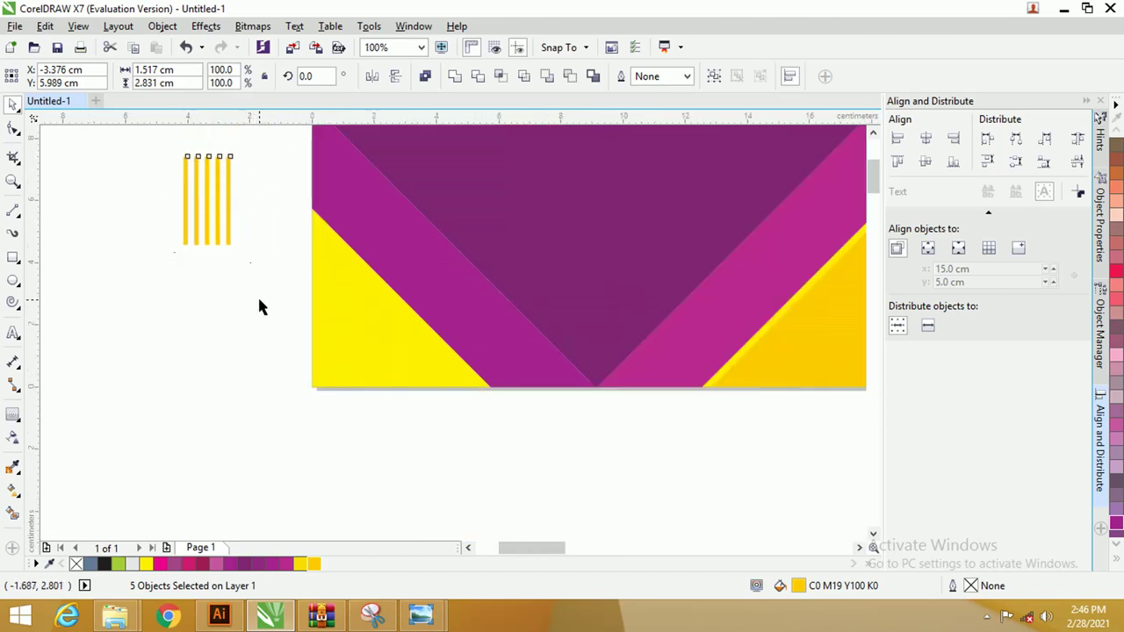
key(z)
drag(269, 301, 133, 152)
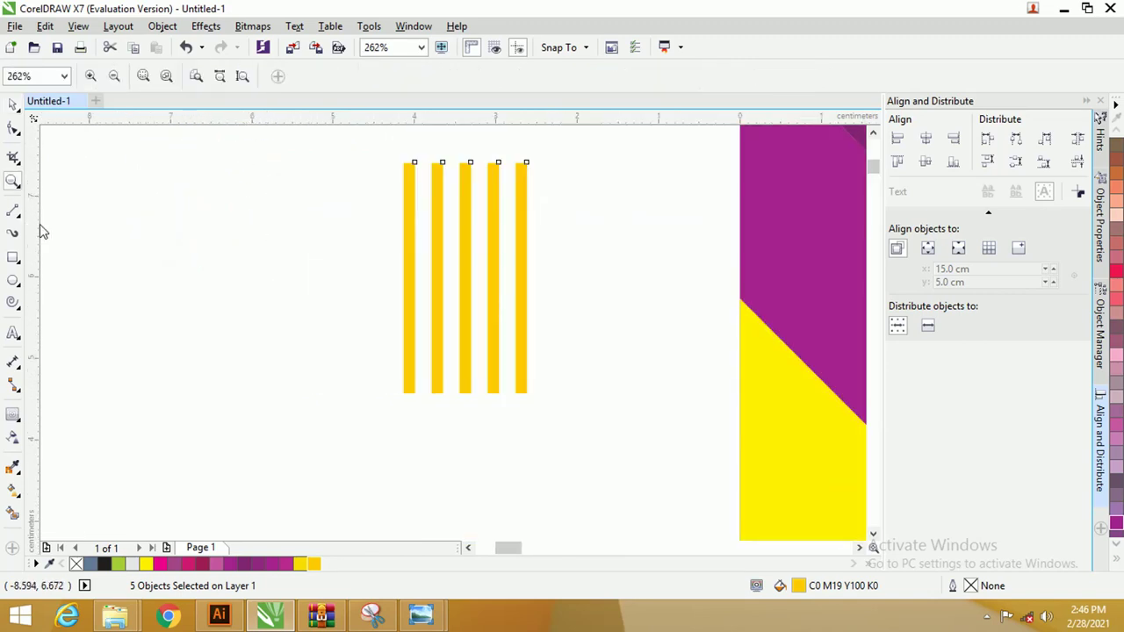
click(12, 279)
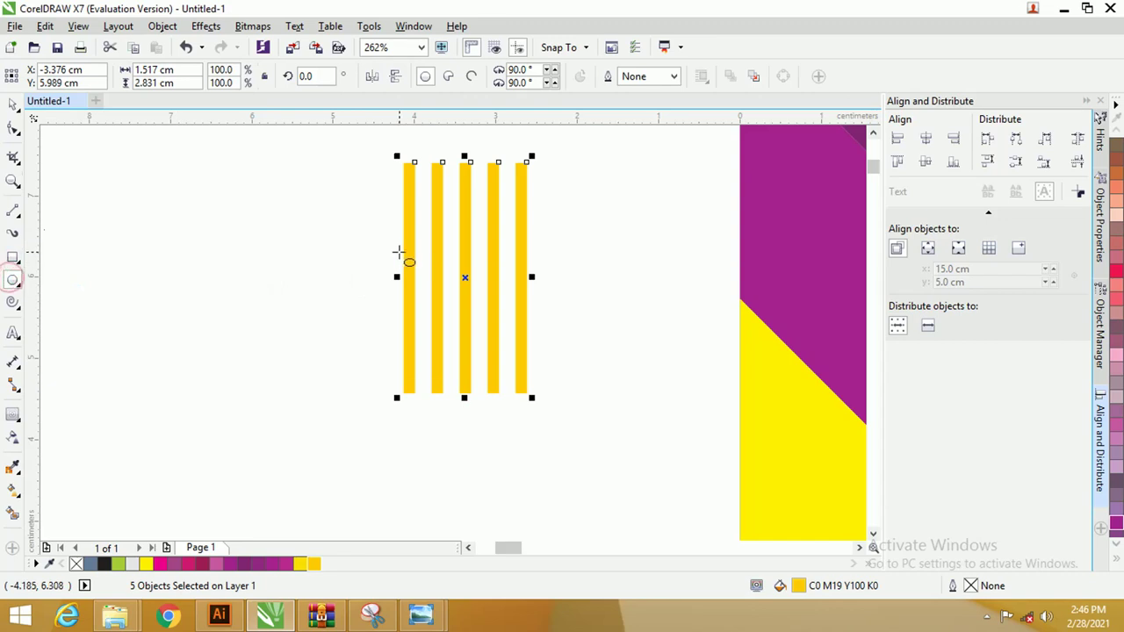
drag(378, 237, 421, 278)
click(12, 104)
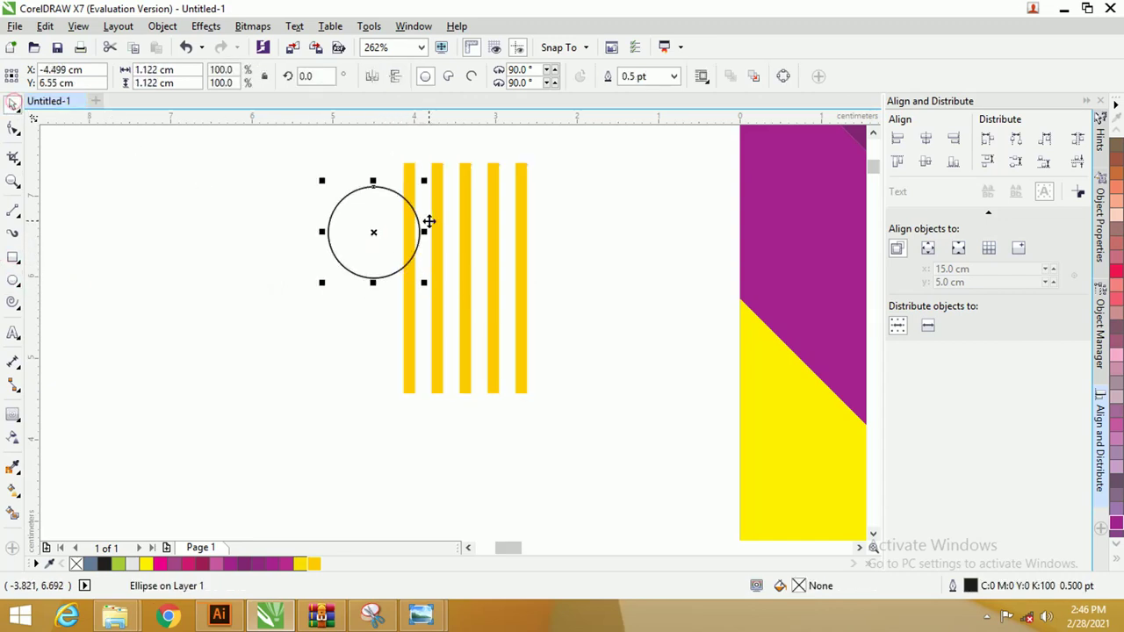
drag(411, 211, 540, 208)
drag(506, 239, 518, 239)
click(555, 206)
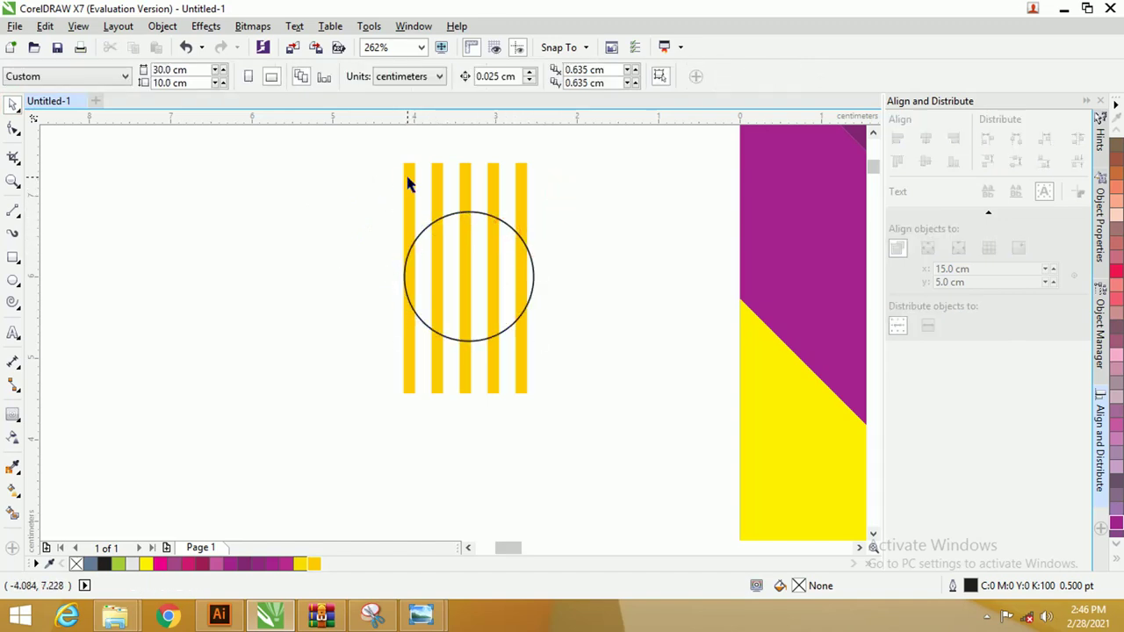
- Combine the five golden stripes into a single curve
drag(366, 166, 542, 200)
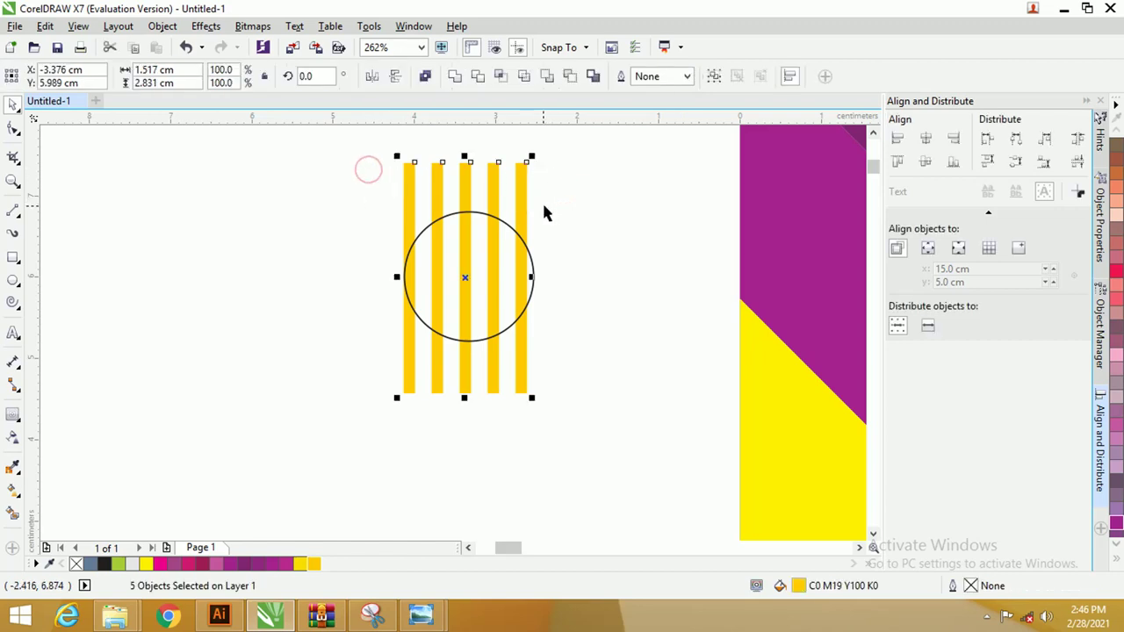
click(426, 78)
scroll(442, 186, up, 1)
scroll(444, 185, down, 1)
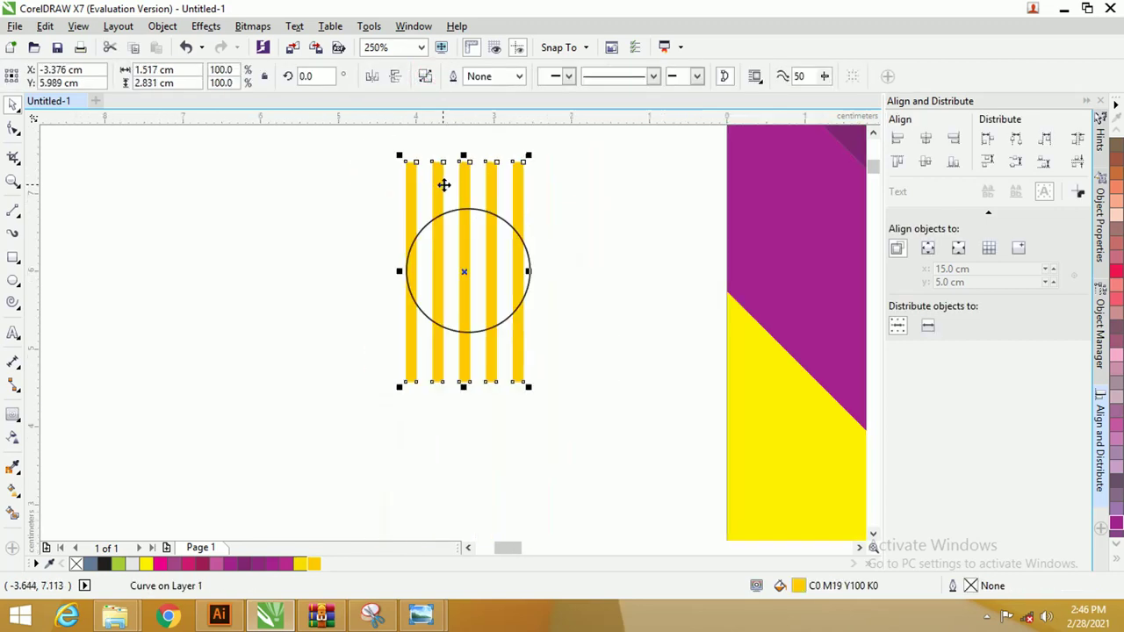
- Centre the circle horizontally on the combined stripes and intersect the two shapes
click(556, 235)
click(520, 239)
shift+click(517, 186)
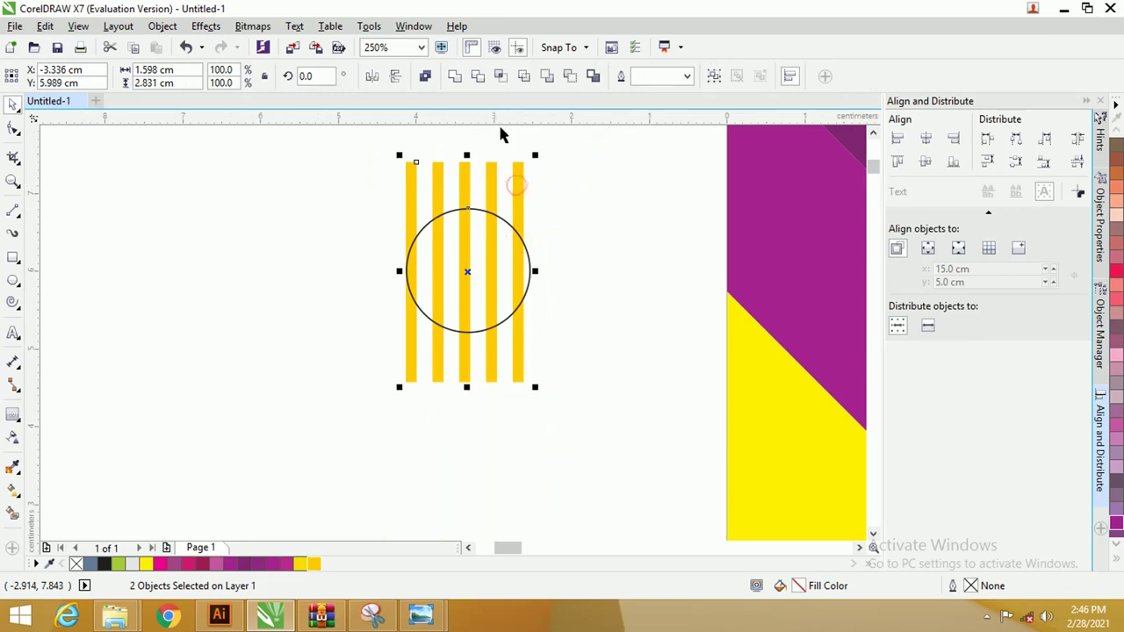
key(c)
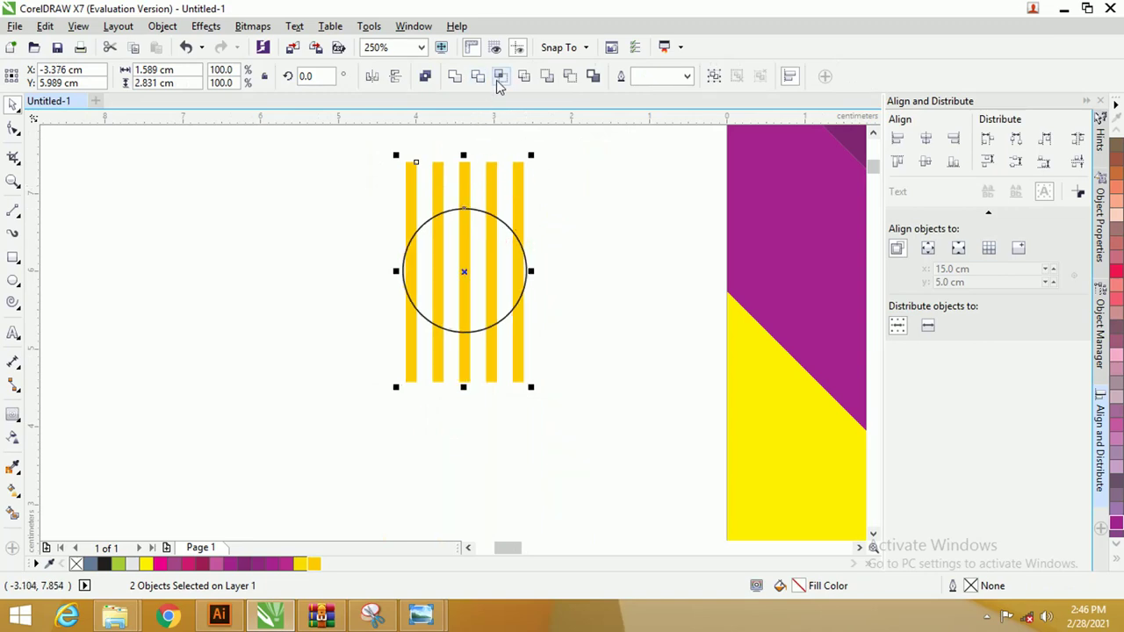
click(502, 76)
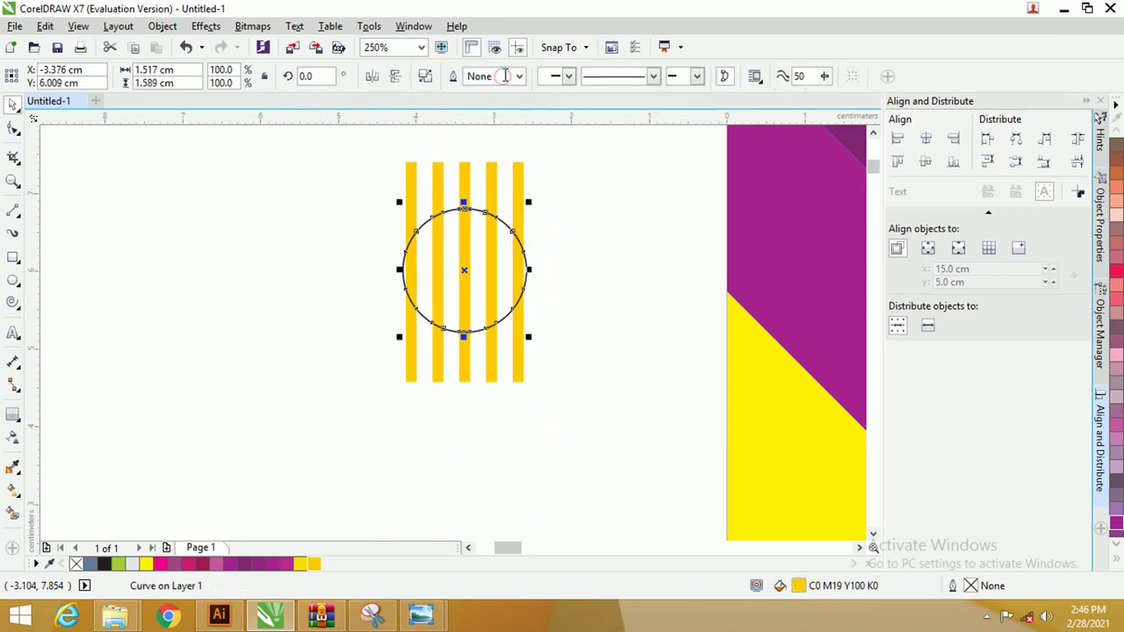
- Delete the original long stripes and the outlined circle, keeping only the striped circle
click(562, 189)
drag(525, 194, 360, 182)
key(Delete)
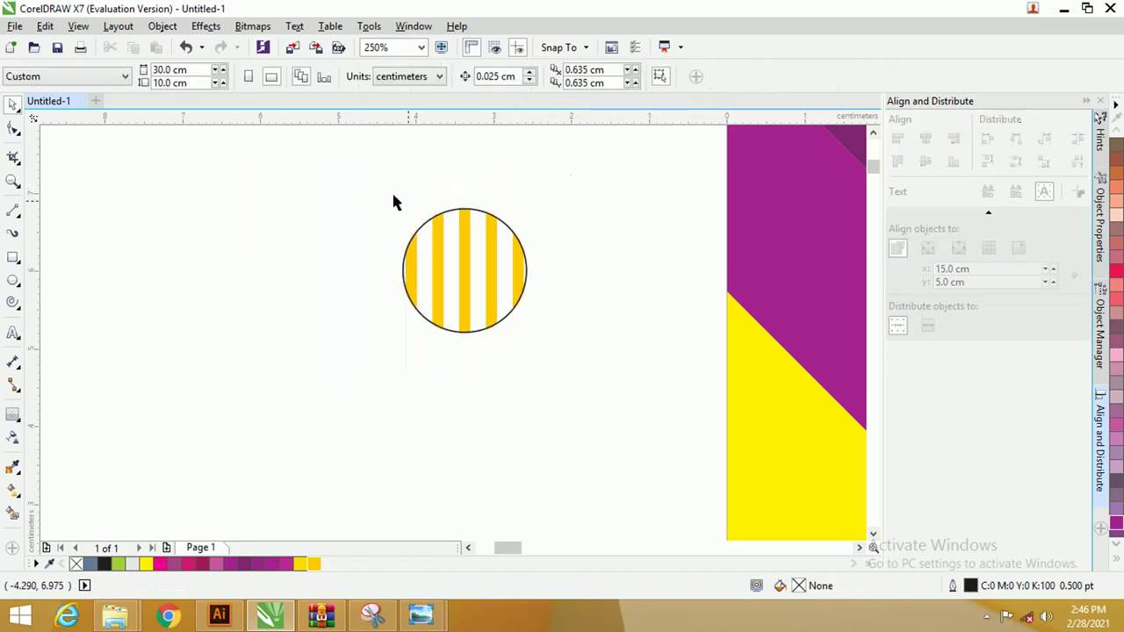
drag(427, 225, 315, 195)
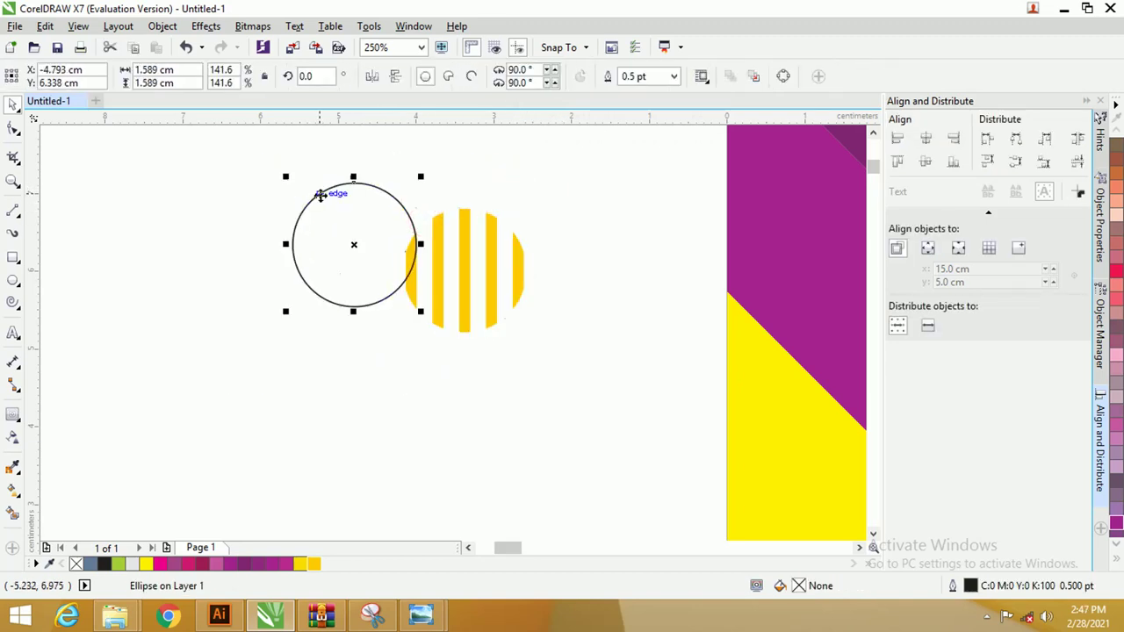
key(Delete)
scroll(349, 235, down, 2)
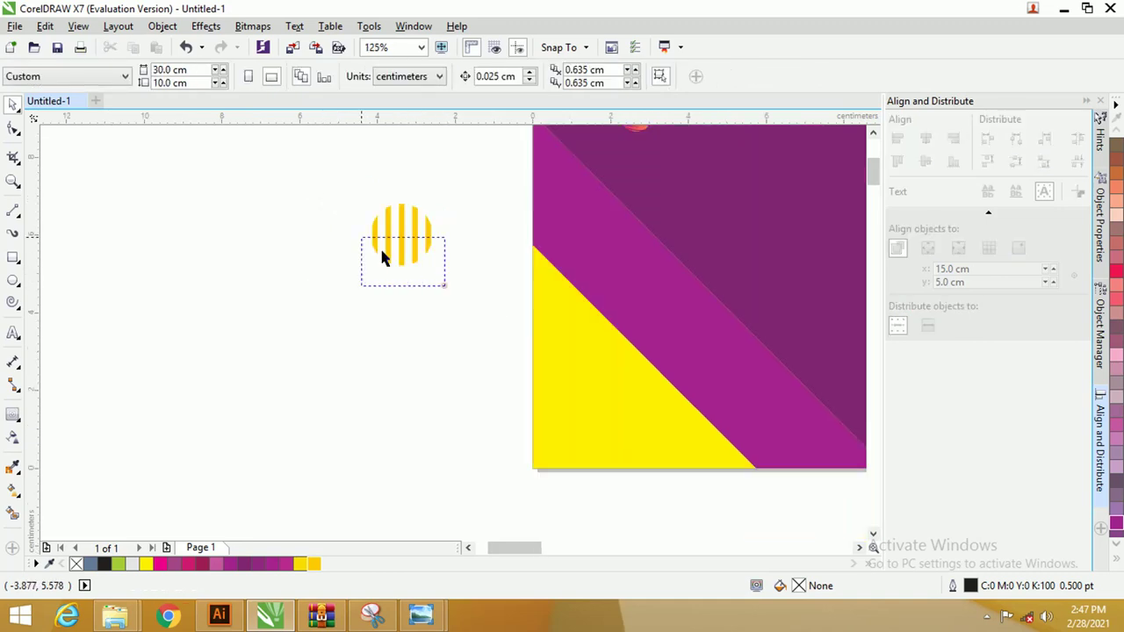
- Move the striped circle into the dark purple section, just right of and below the globe logo, and shrink it to about 1 cm
drag(382, 252, 309, 199)
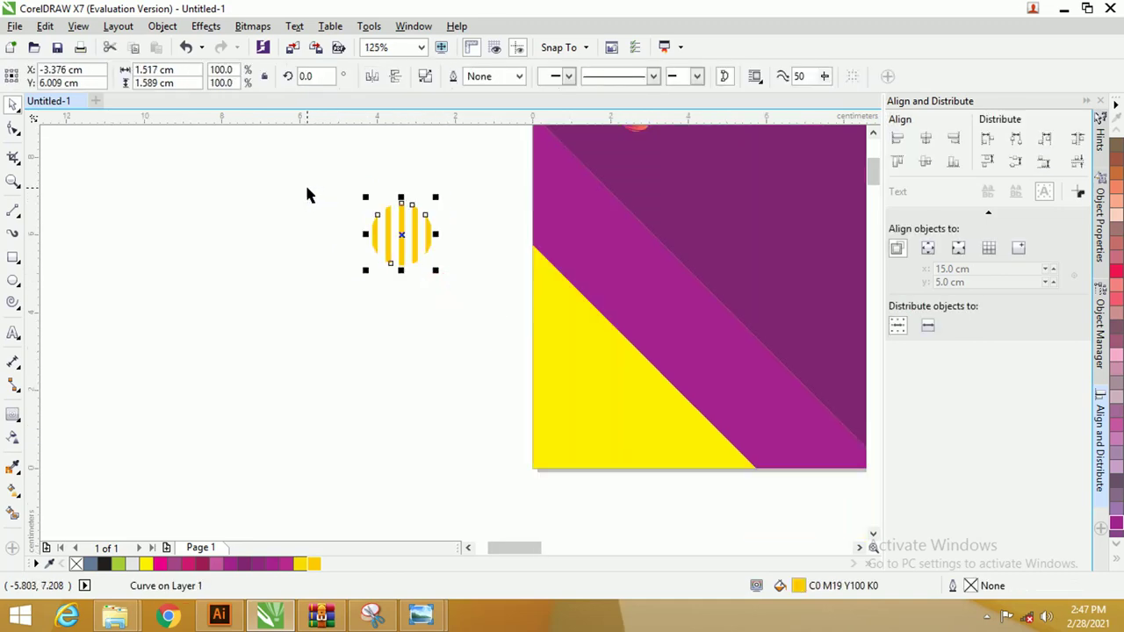
scroll(360, 177, down, 4)
drag(375, 188, 325, 185)
scroll(483, 172, up, 4)
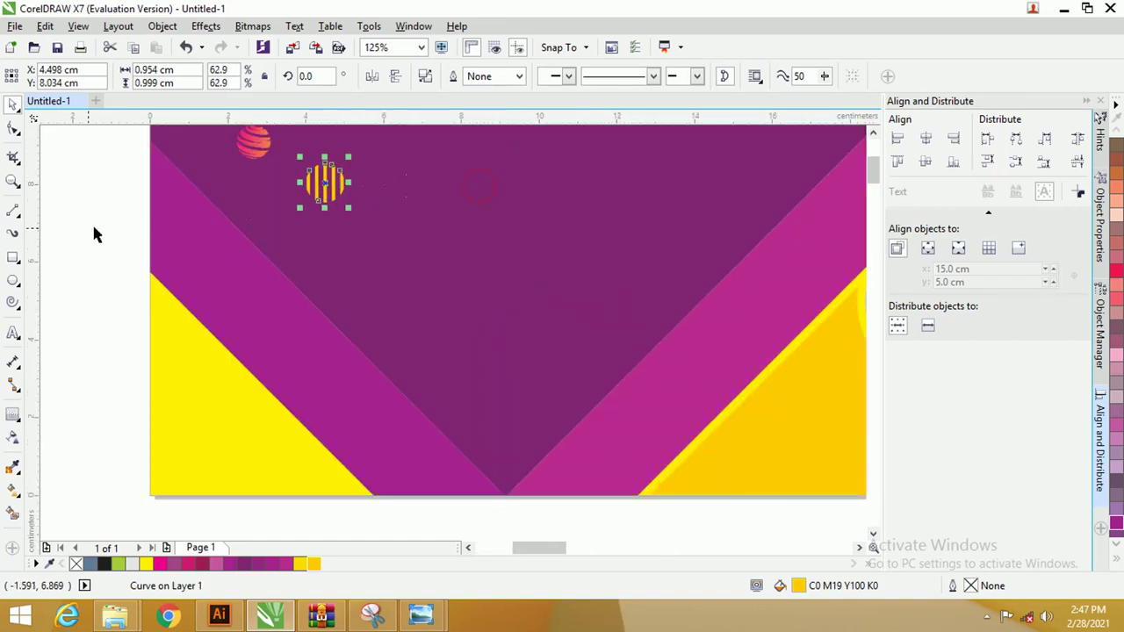
- Draw a circle about 0.32 cm across below the striped circle, fill it golden yellow C0 M19 Y100 K0 and remove its outline
click(12, 280)
scroll(344, 205, up, 2)
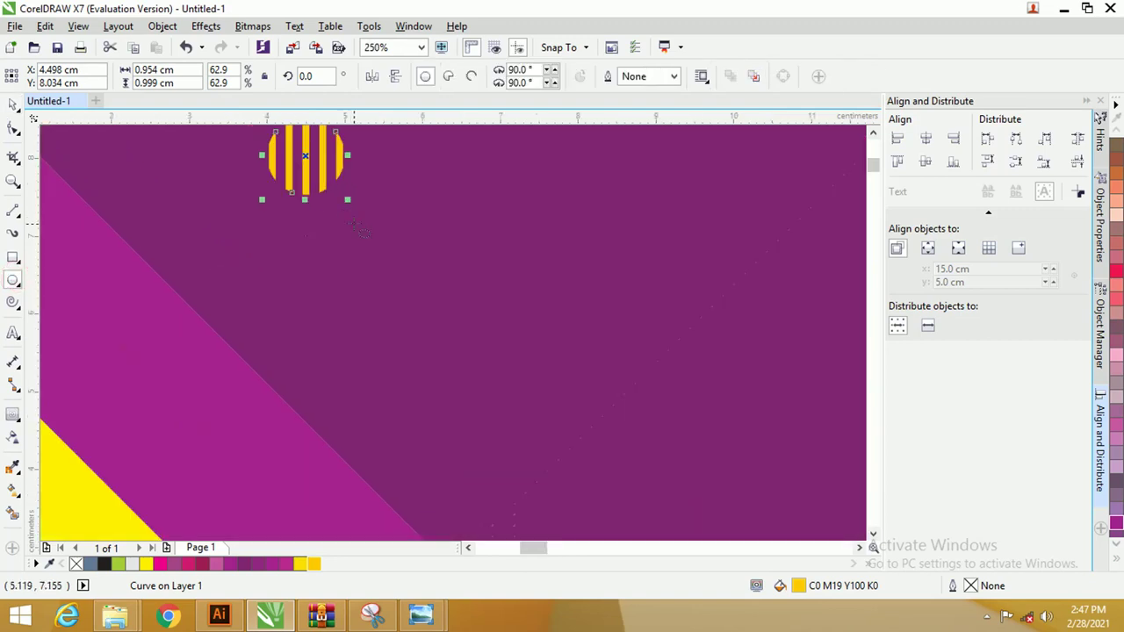
drag(380, 234, 379, 235)
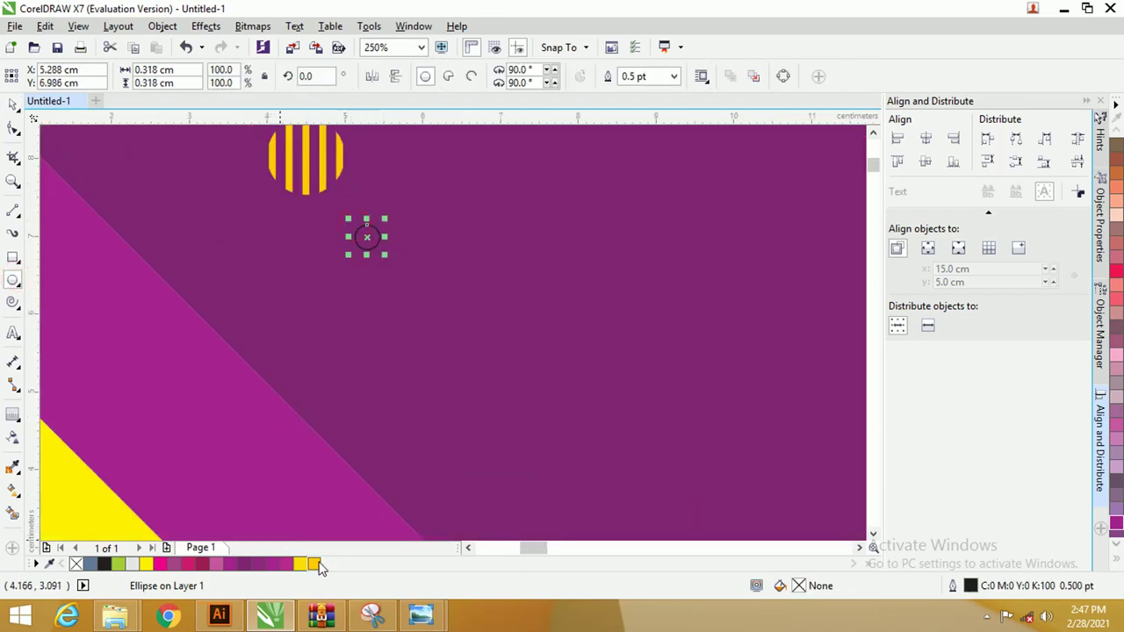
click(314, 564)
right_click(76, 564)
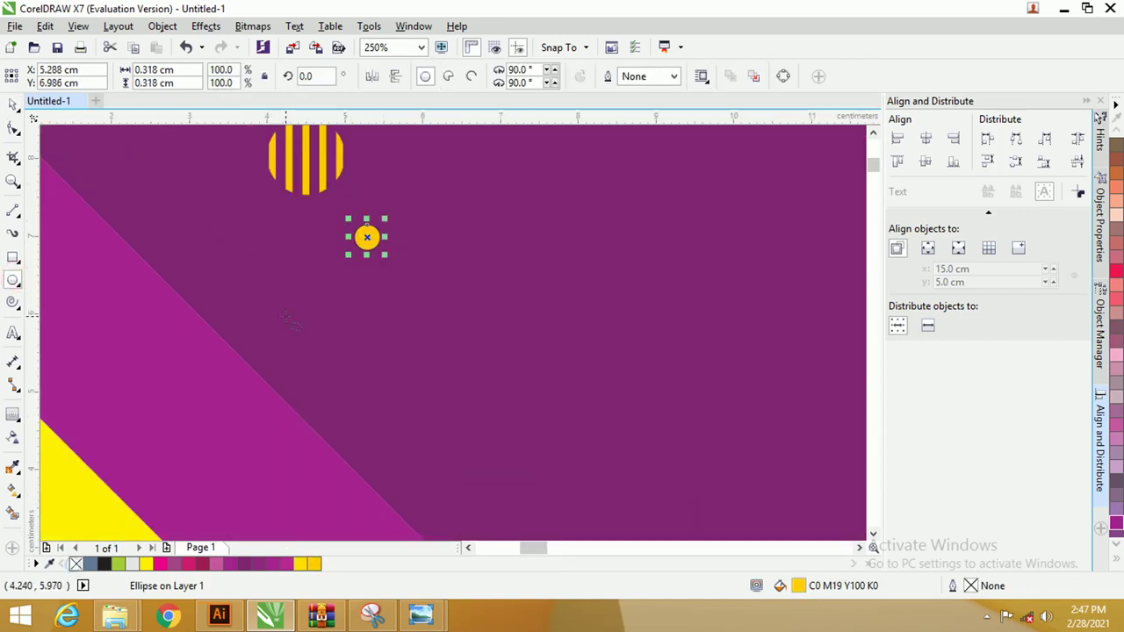
- Add two smaller copies of the golden dot above it, about 0.14 cm and 0.11 cm in diameter
scroll(367, 237, up, 2)
mouse_move(367, 236)
mouse_down()
mouse_move(328, 214)
mouse_move(368, 244)
mouse_move(350, 239)
mouse_move(342, 205)
mouse_move(363, 234)
mouse_move(350, 227)
mouse_up()
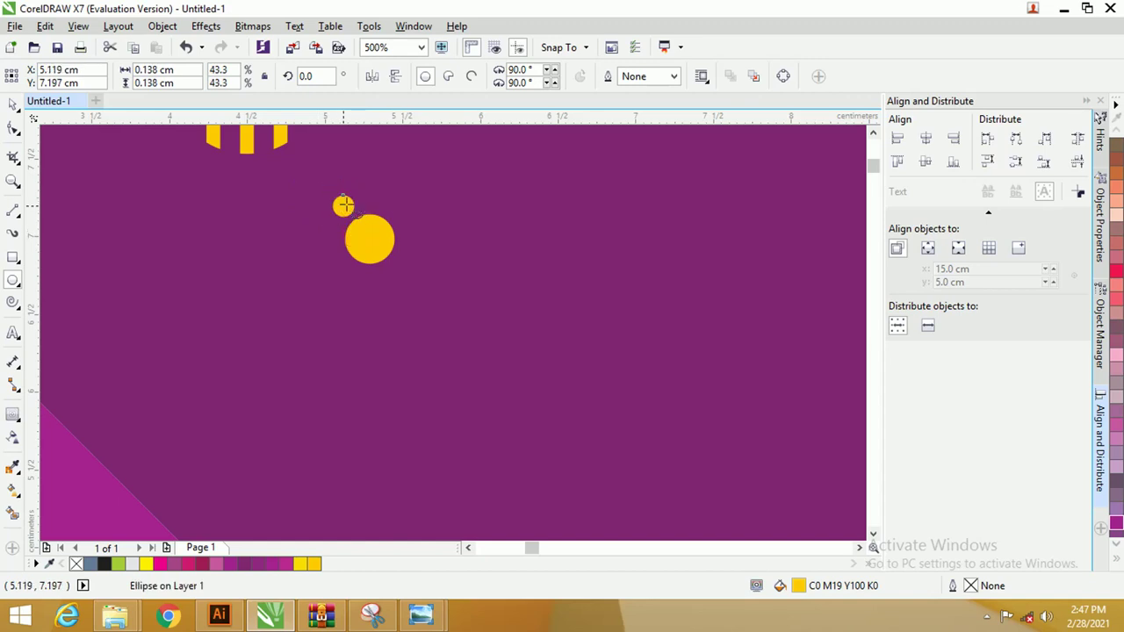
key(ctrl+z)
click(13, 103)
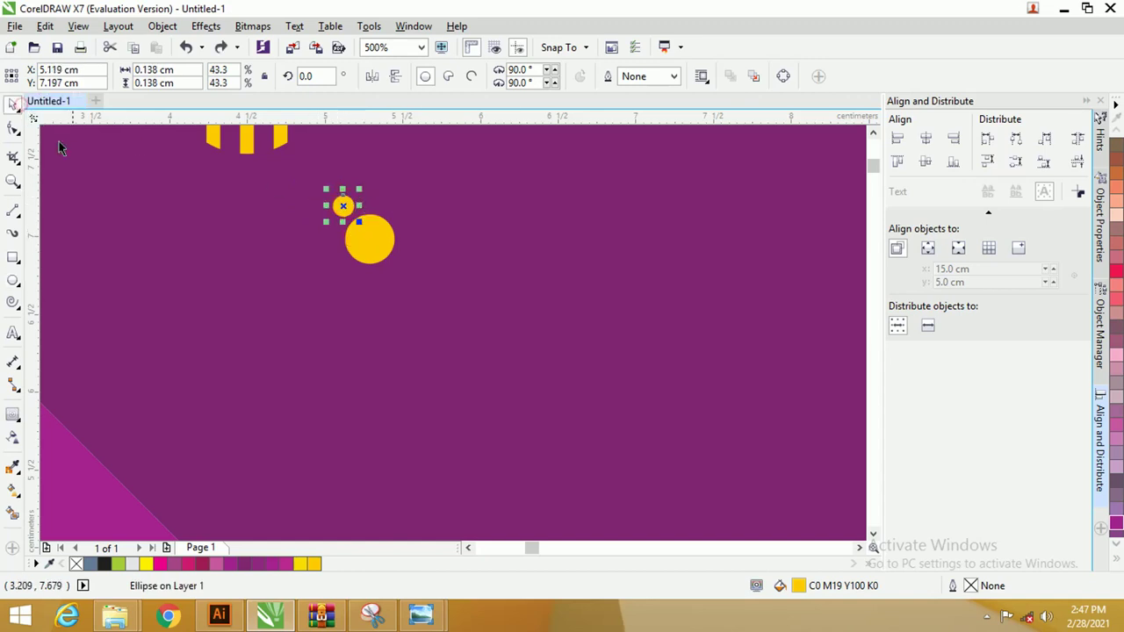
drag(343, 205, 377, 193)
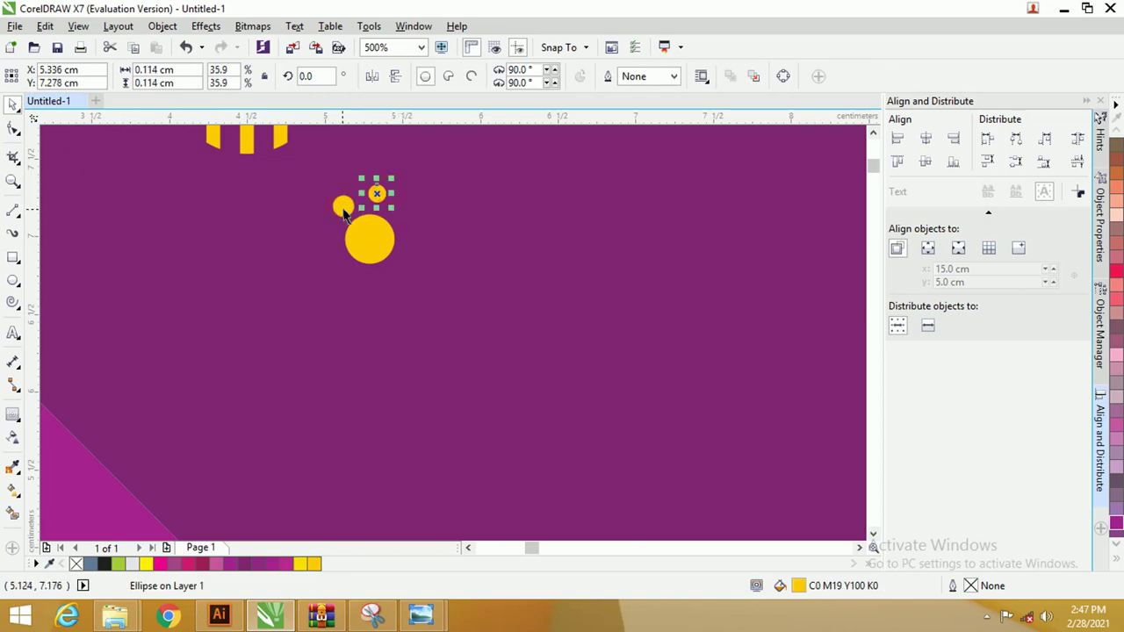
- Group the three golden dots and move the group directly below the globe logo
shift+click(343, 208)
shift+click(370, 239)
scroll(366, 258, down, 2)
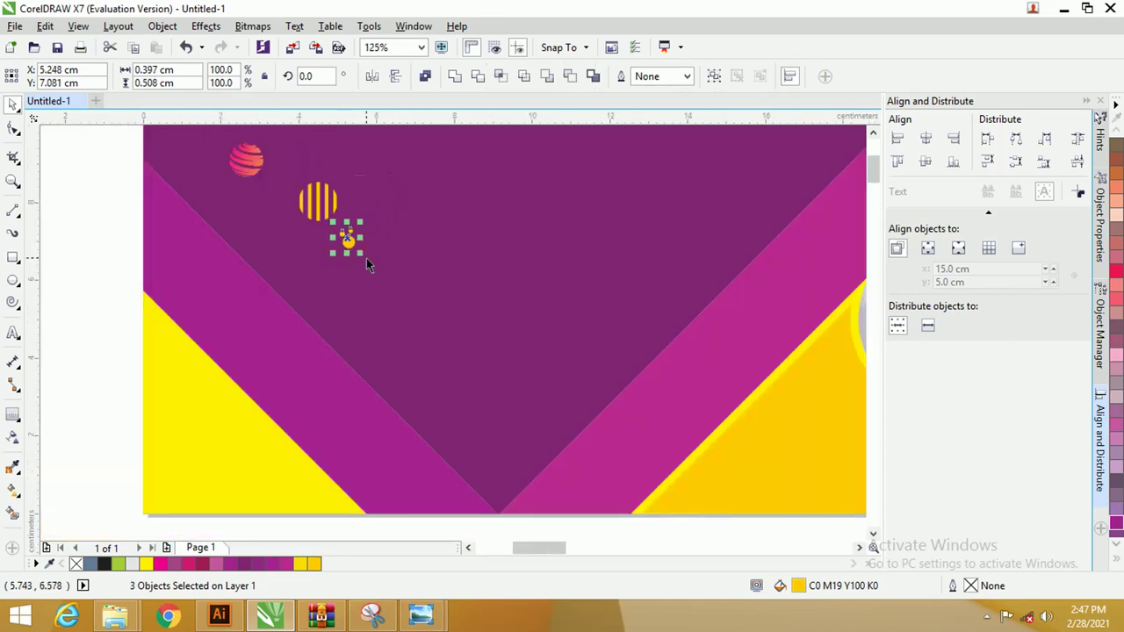
key(ctrl+g)
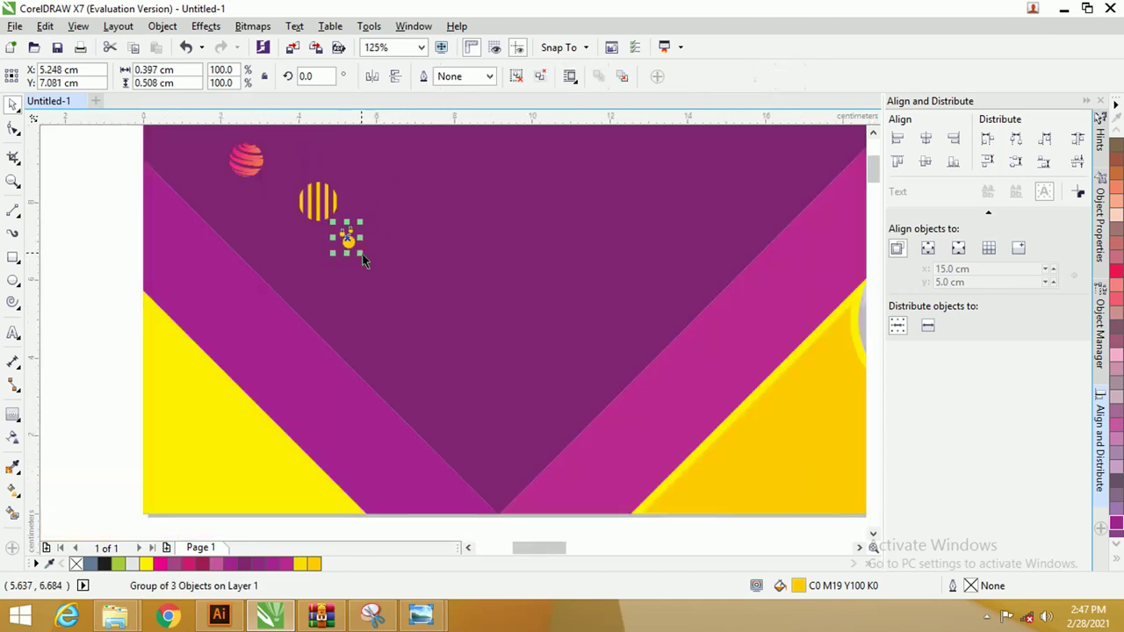
drag(352, 241, 254, 212)
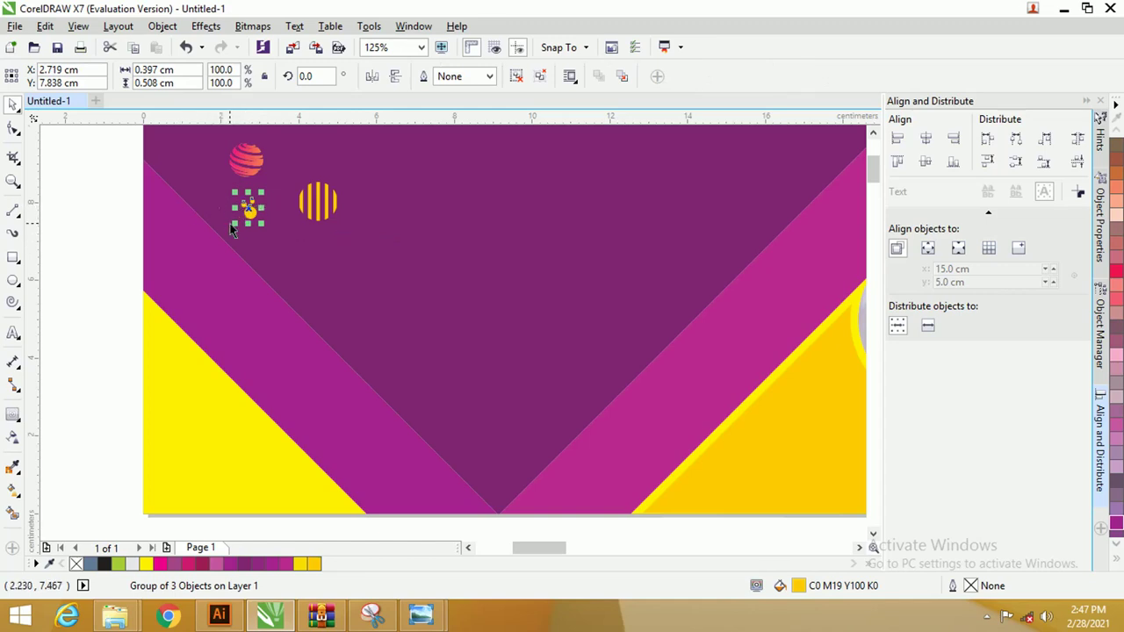
- Draw a two-turn spiral about 0.5 cm wide below the striped circle with a 1.0 pt golden C0 M19 Y100 K0 outline
click(17, 301)
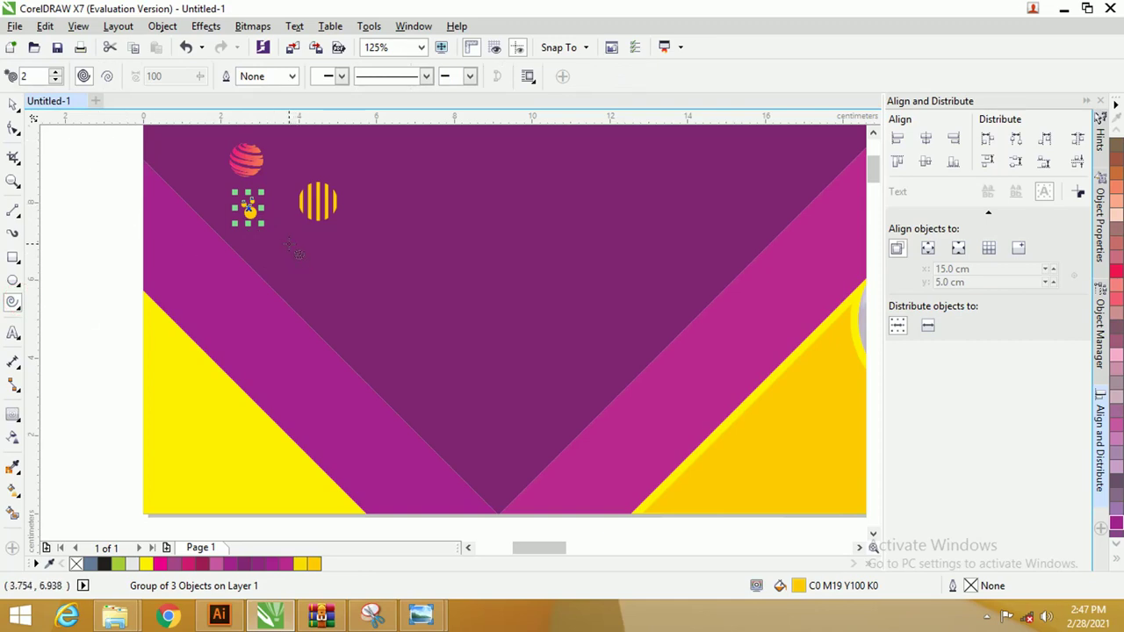
drag(288, 246, 314, 268)
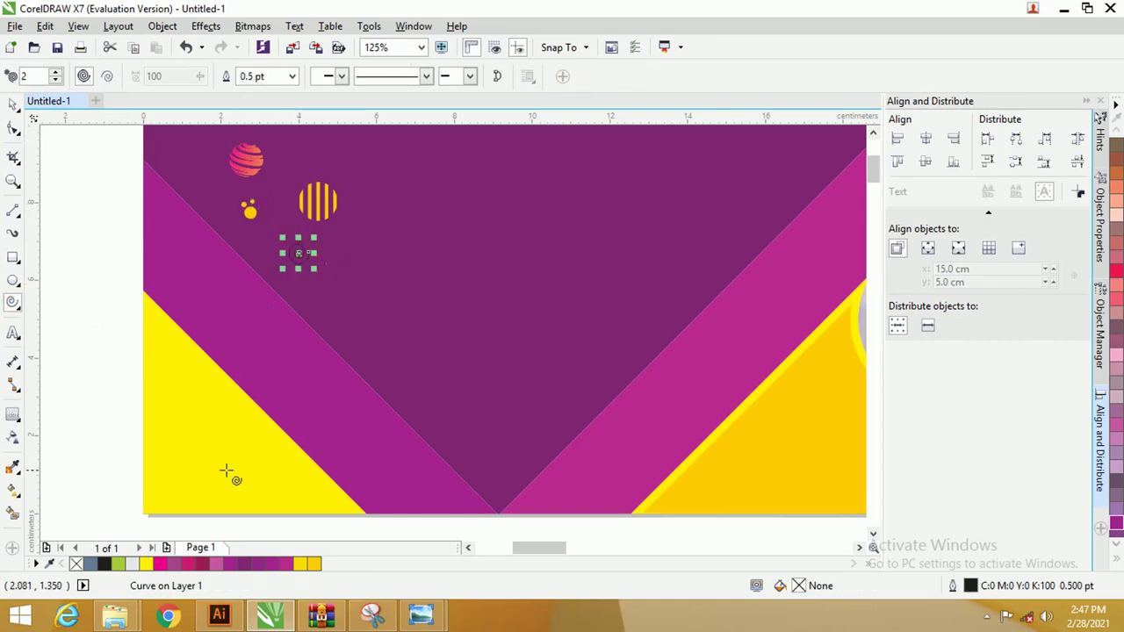
right_click(314, 563)
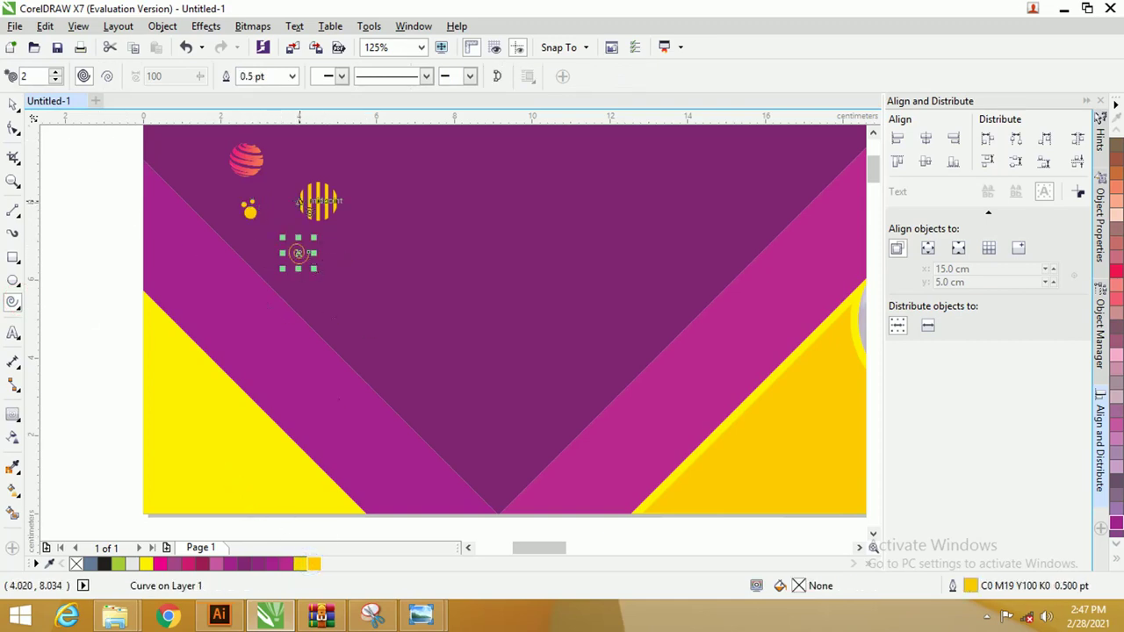
scroll(300, 202, up, 1)
click(292, 75)
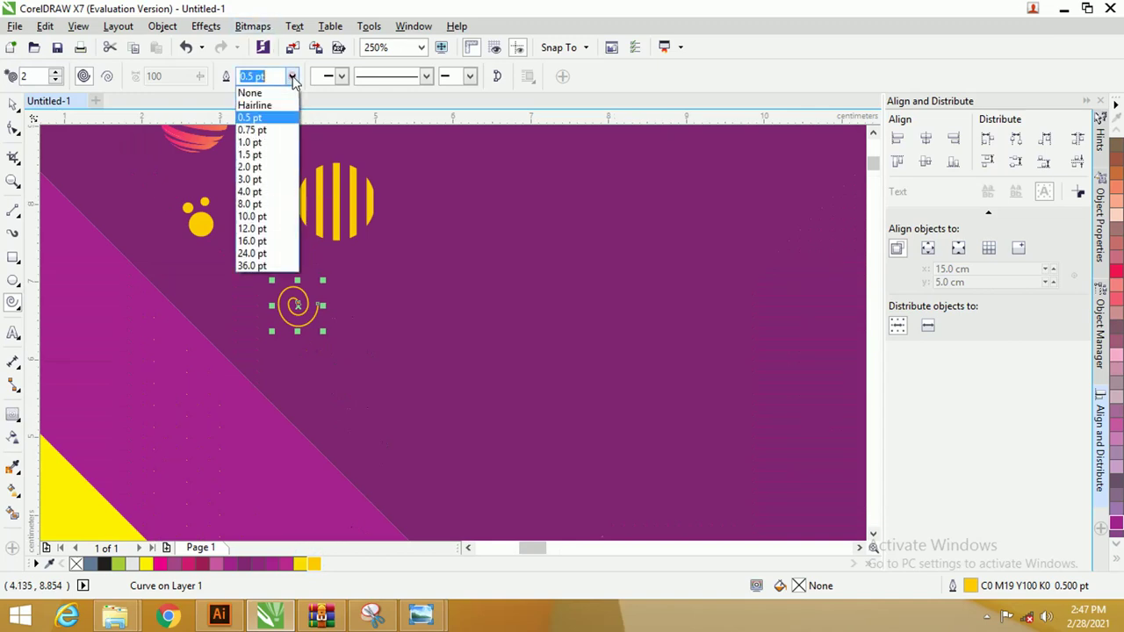
click(274, 142)
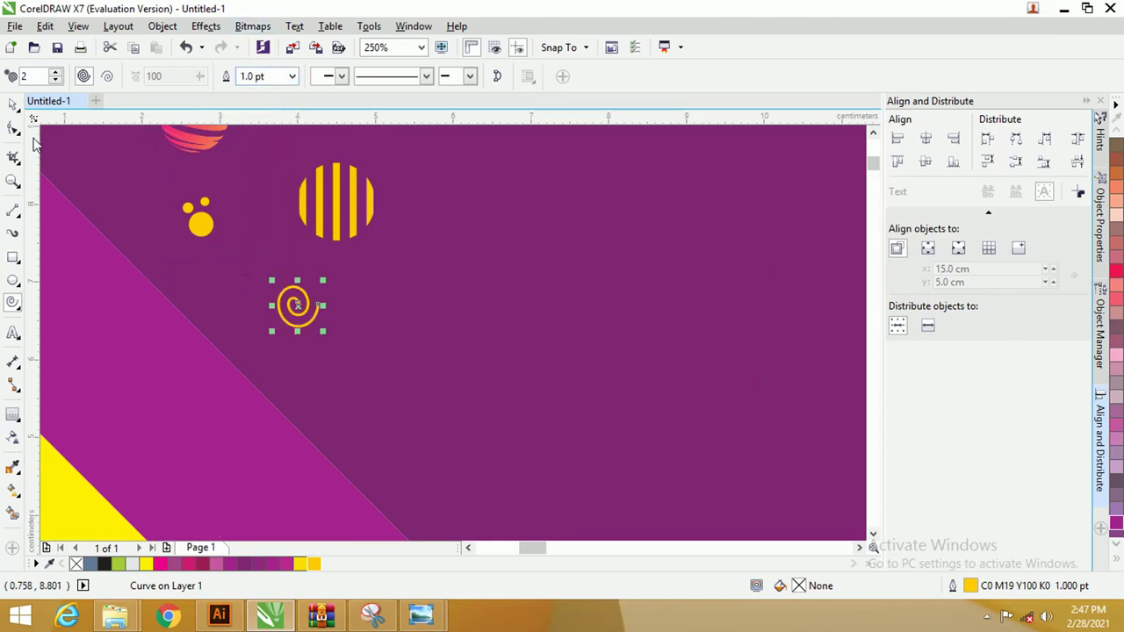
- Move the golden spiral off the page, just beyond the banner's left edge near the upper corner
click(13, 104)
scroll(322, 289, down, 1)
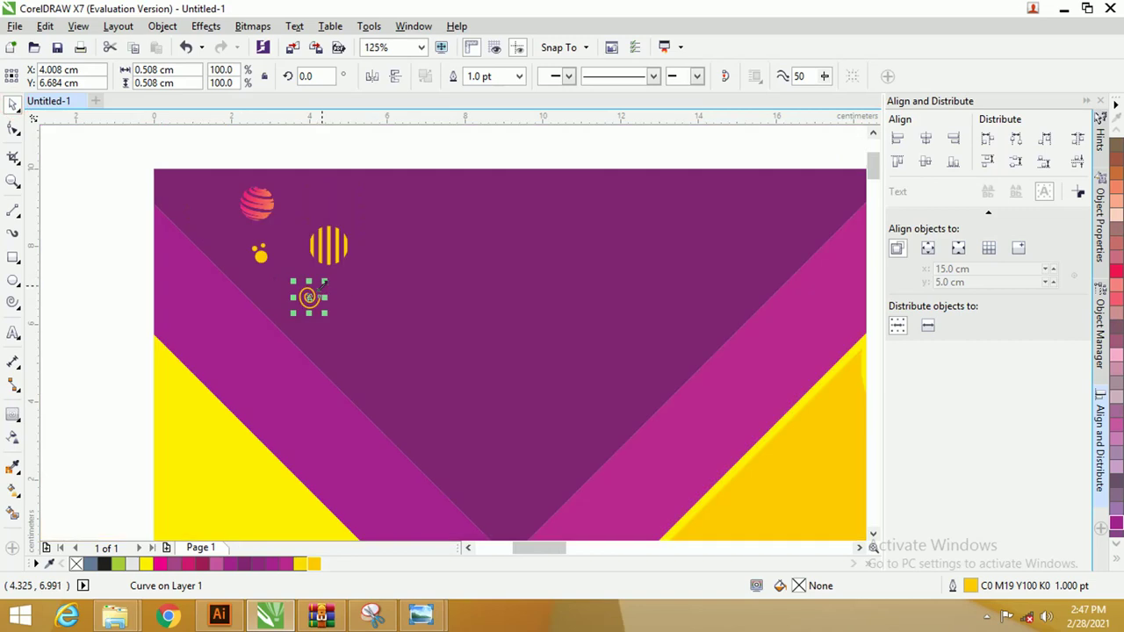
drag(321, 284, 141, 186)
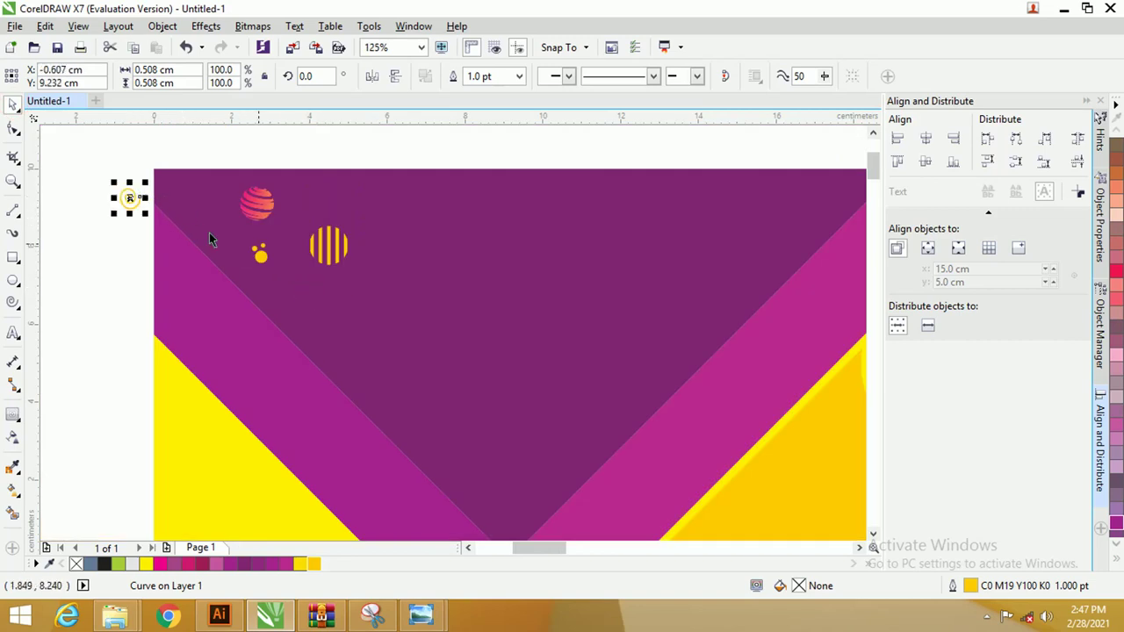
- Trace the globe logo bitmap with the Low Quality Image outline trace, keeping the default settings
click(255, 202)
scroll(248, 202, up, 1)
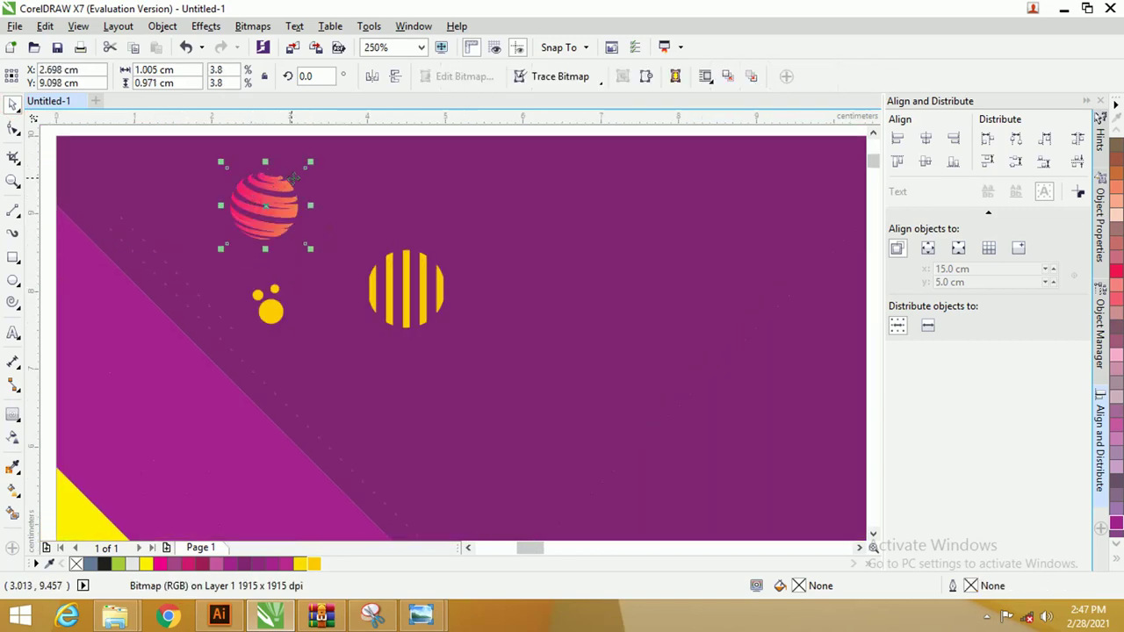
click(593, 77)
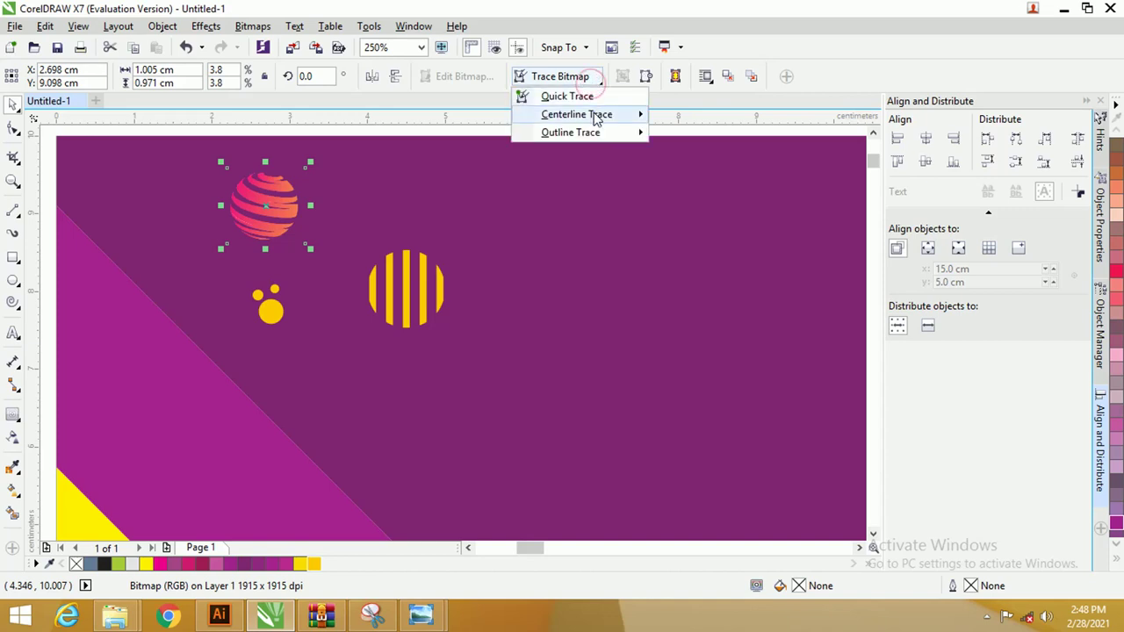
mouse_move(610, 132)
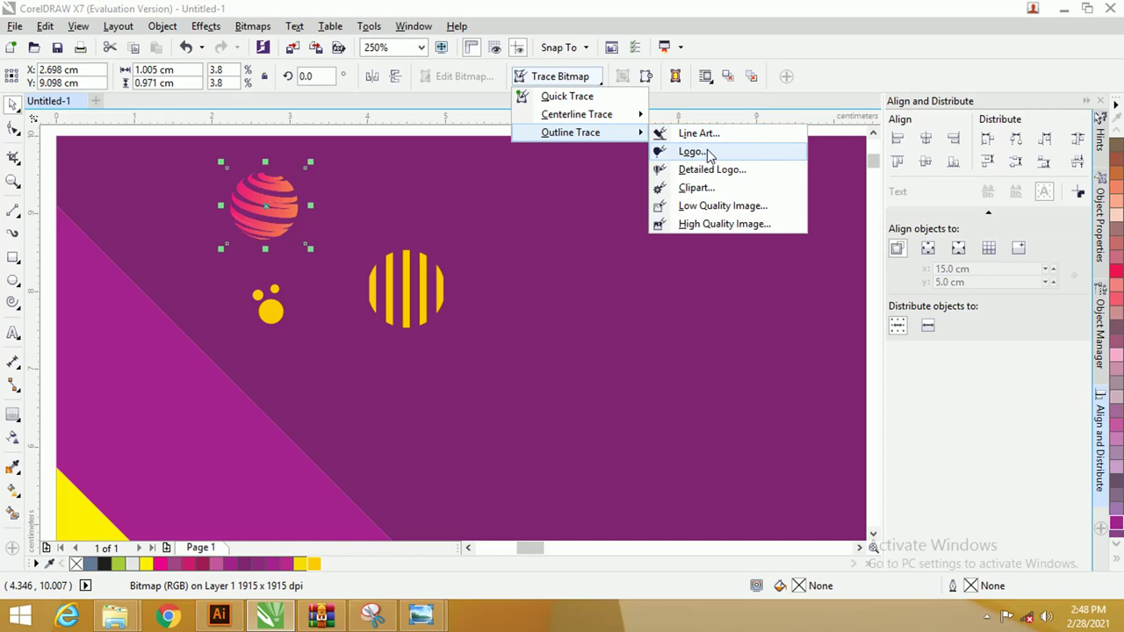
click(707, 208)
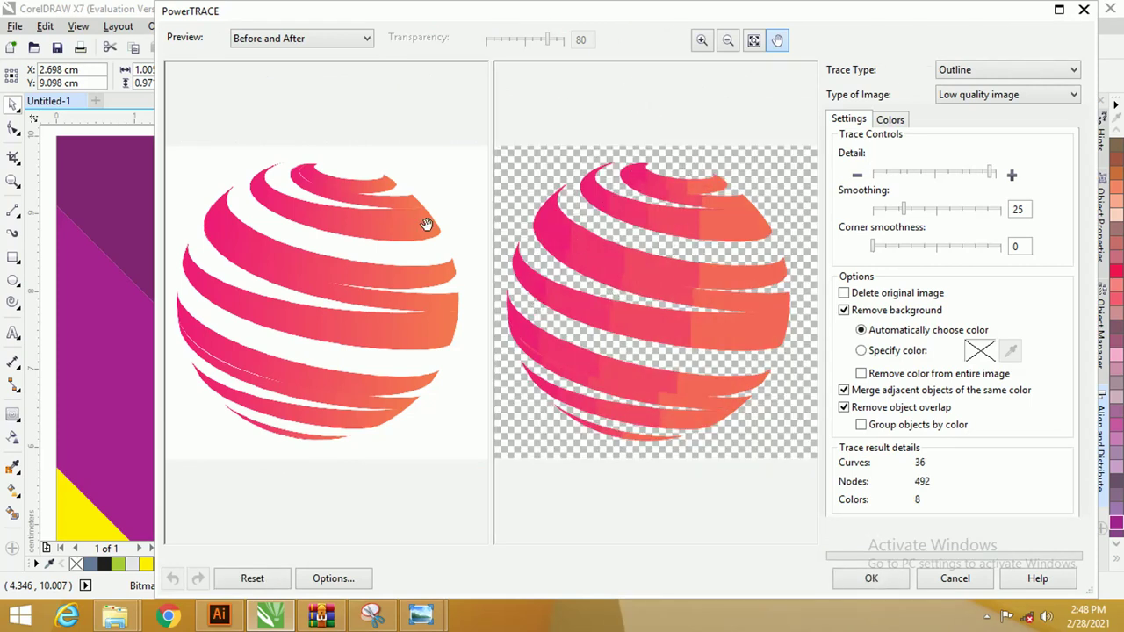
click(872, 578)
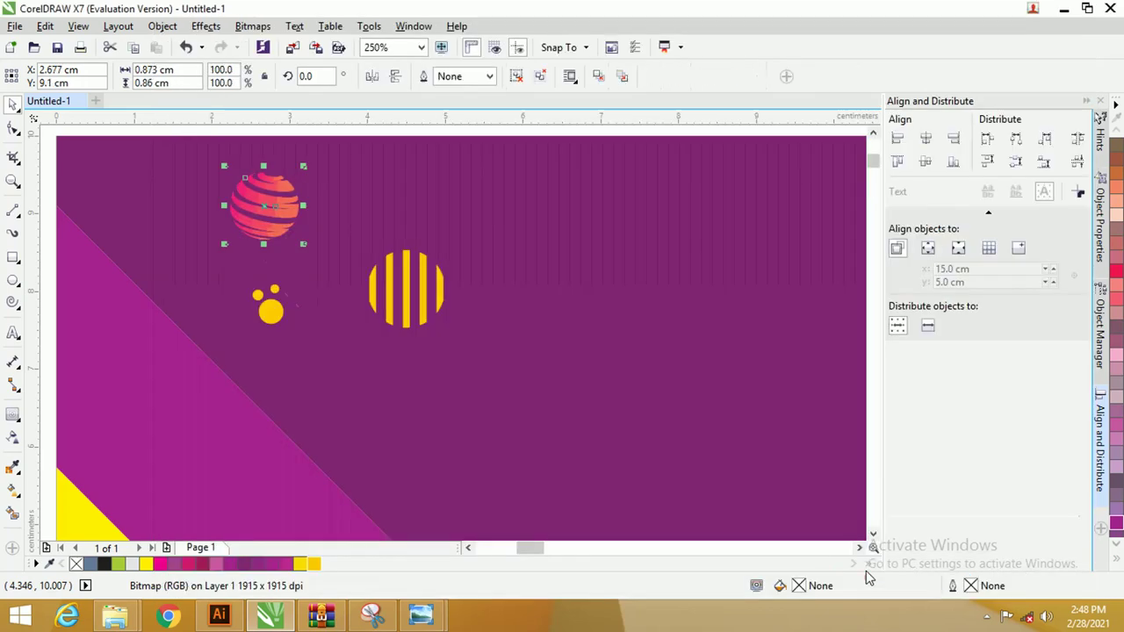
- Fill the traced globe group with 10% Black
scroll(394, 220, down, 2)
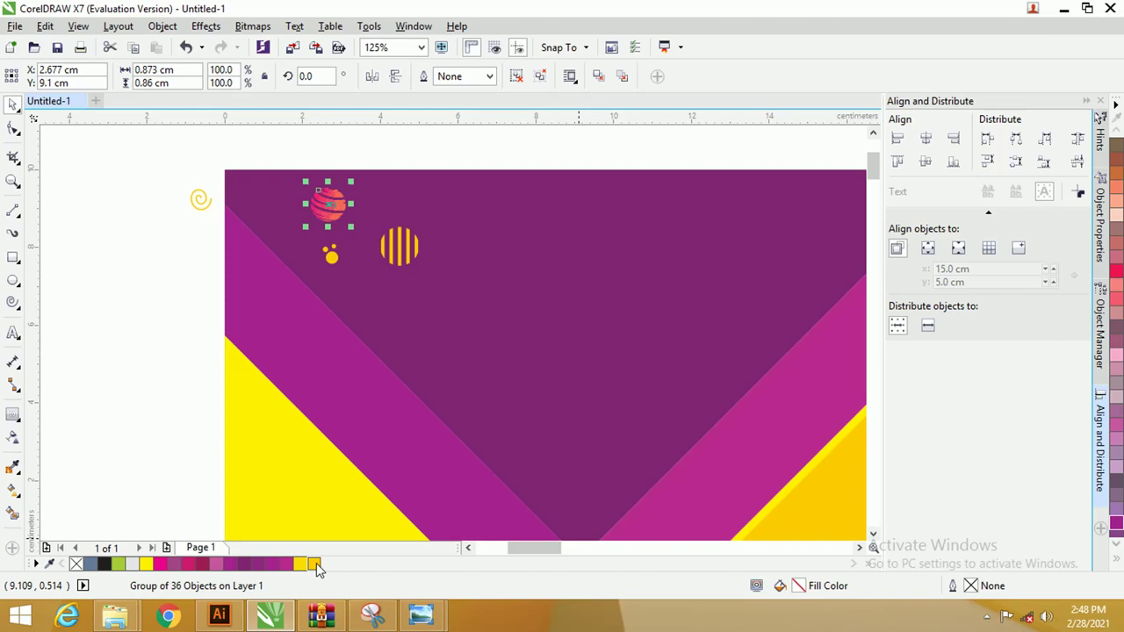
click(133, 563)
scroll(334, 202, up, 4)
scroll(369, 185, down, 2)
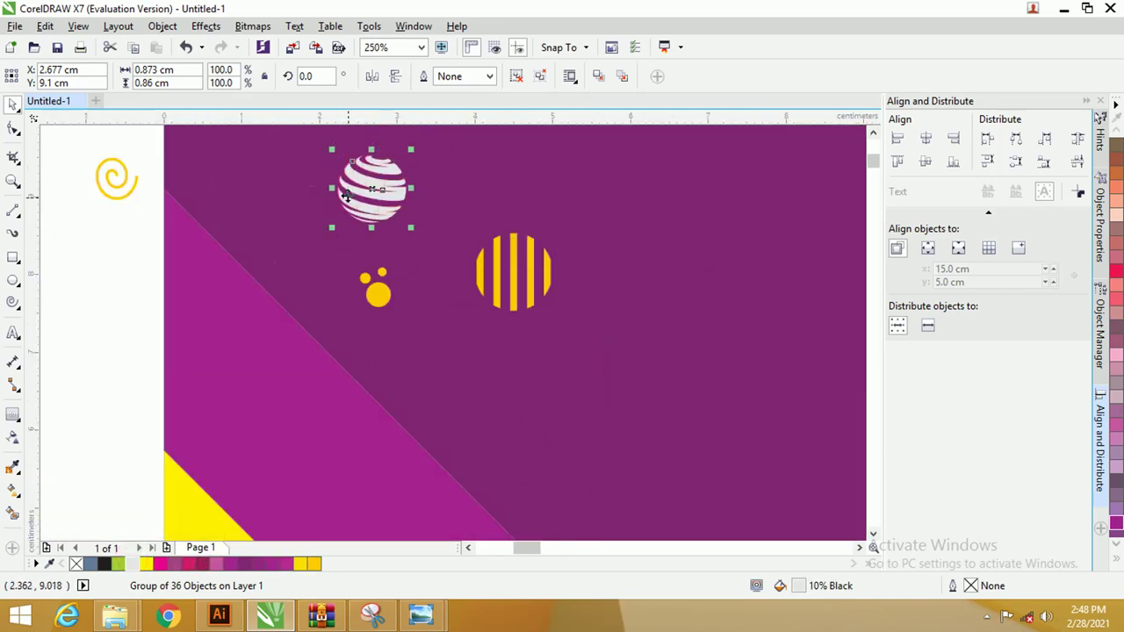
- Move the traced globe slightly down and right off the original bitmap, and delete the pink-orange bitmap globe
drag(369, 187, 393, 204)
scroll(389, 201, up, 2)
scroll(389, 201, down, 2)
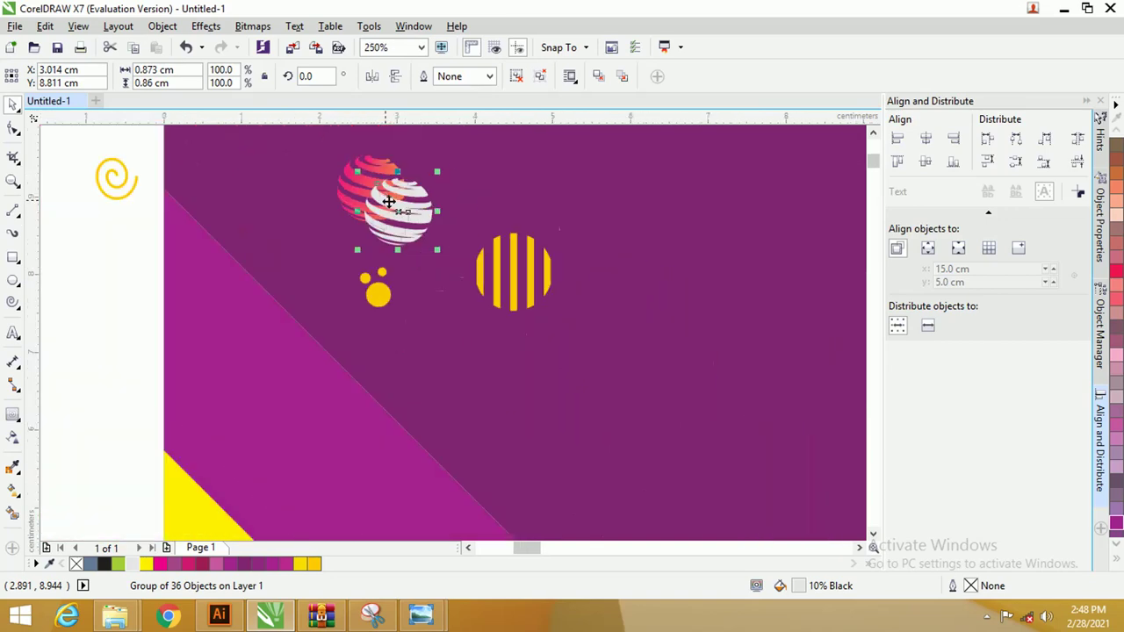
click(360, 191)
click(360, 192)
key(Delete)
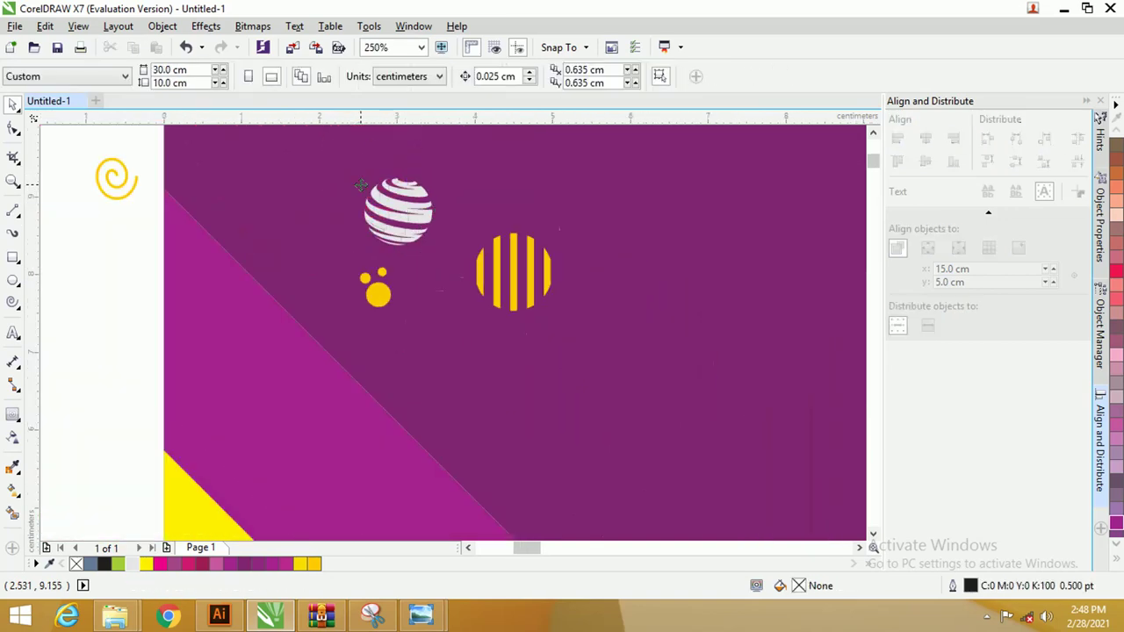
- Ungroup the traced globe into its separate pieces
scroll(365, 190, up, 2)
scroll(357, 196, up, 2)
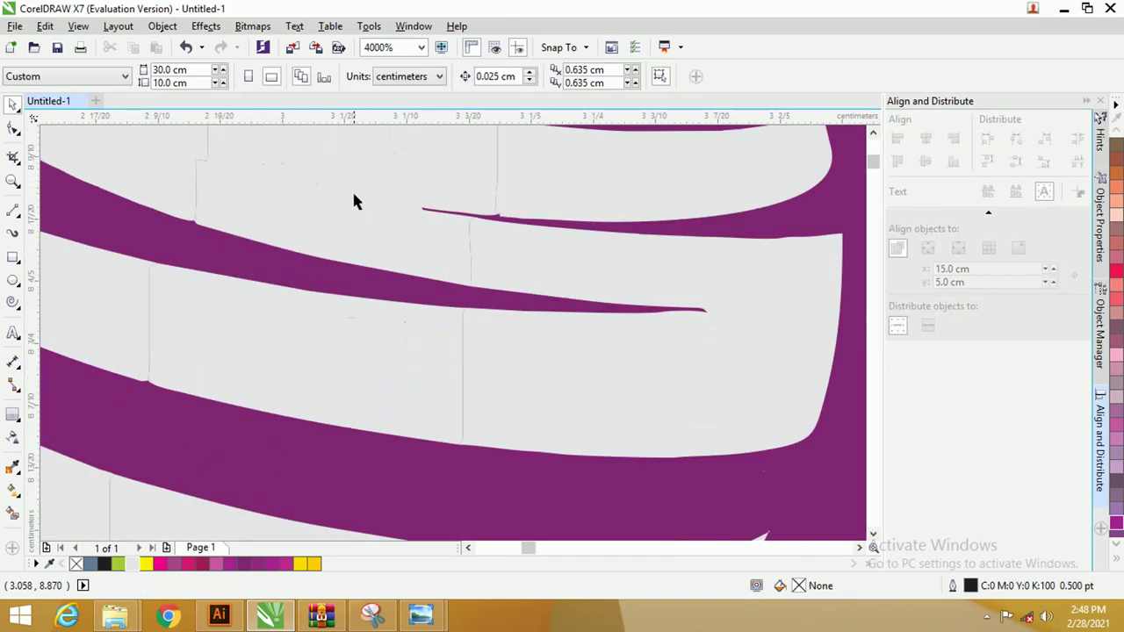
click(367, 195)
scroll(367, 195, down, 4)
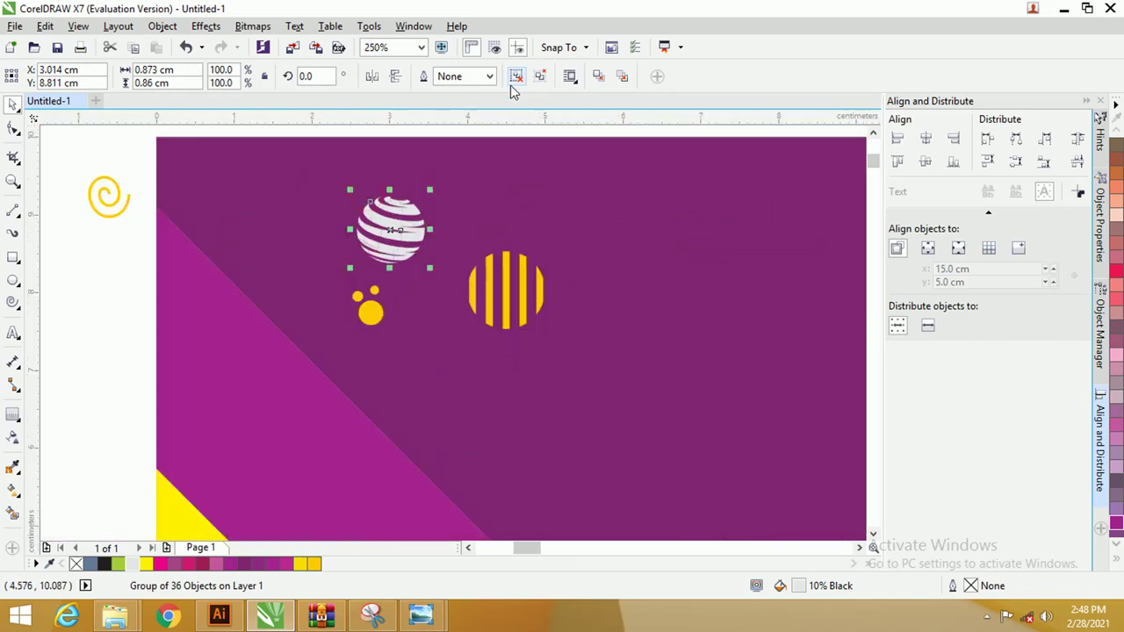
click(526, 75)
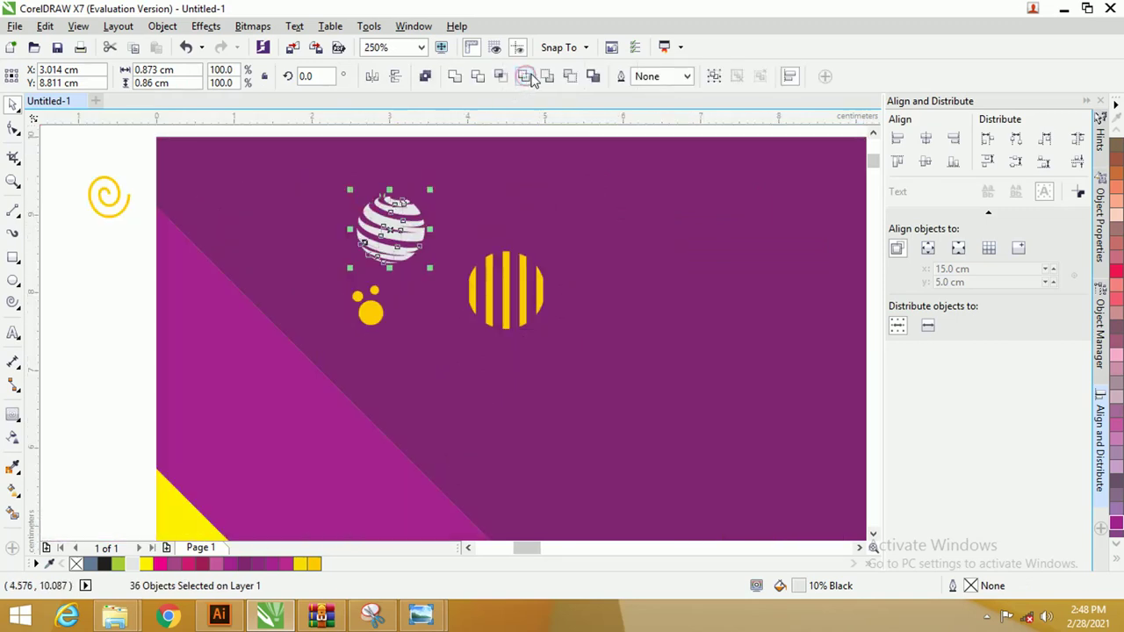
- Try combining the ungrouped globe pieces into a single curve, and undo the operation
click(454, 78)
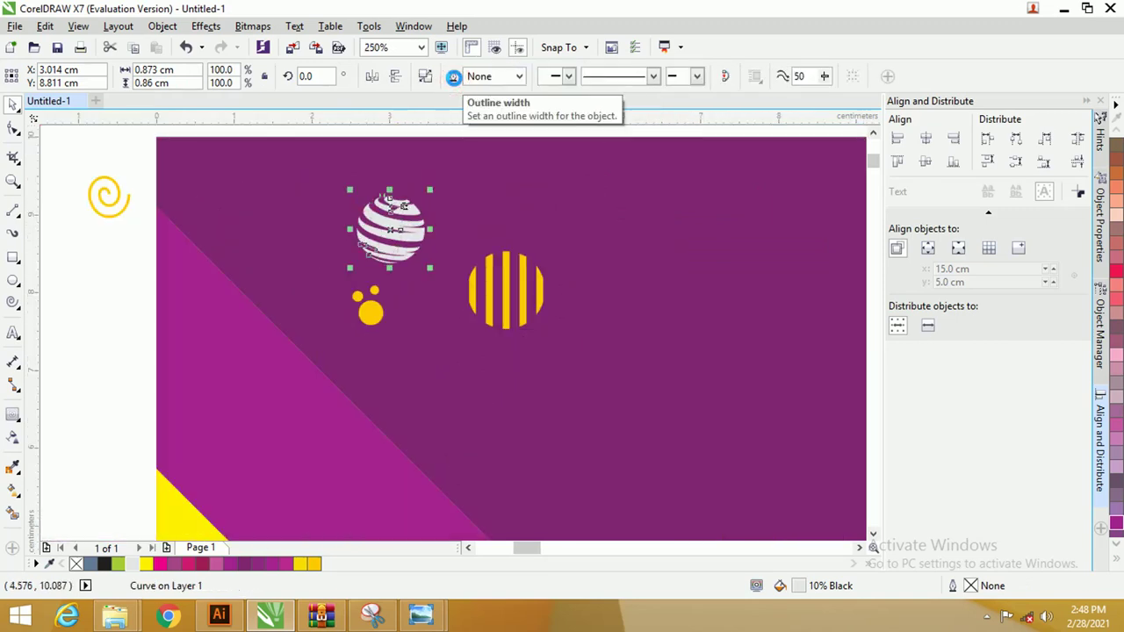
scroll(373, 202, up, 2)
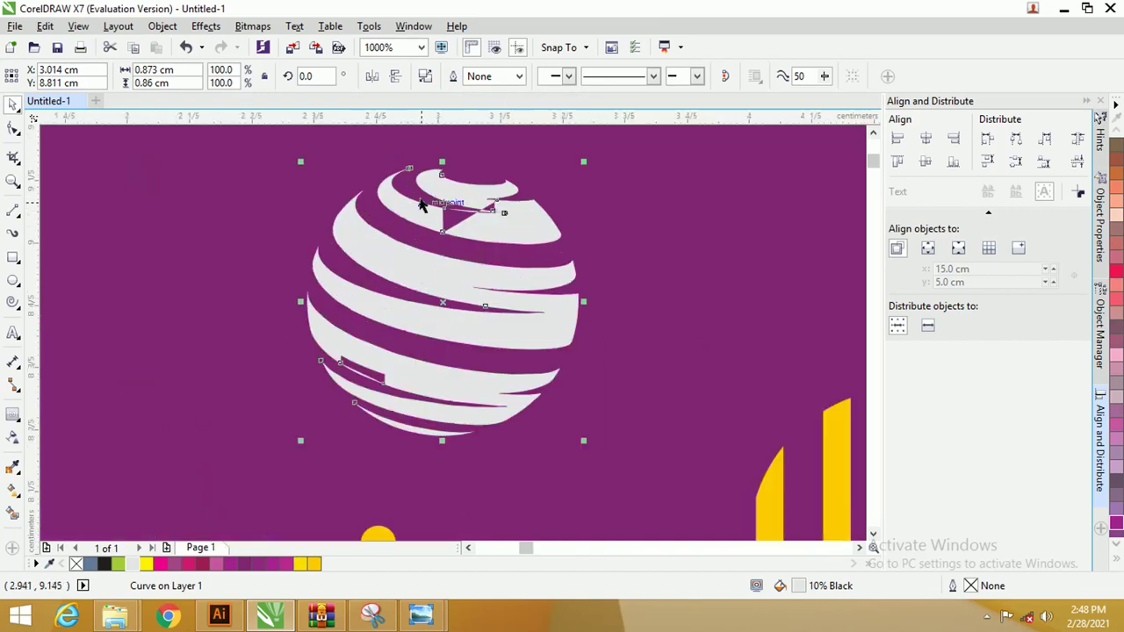
scroll(463, 143, down, 1)
key(ctrl+z)
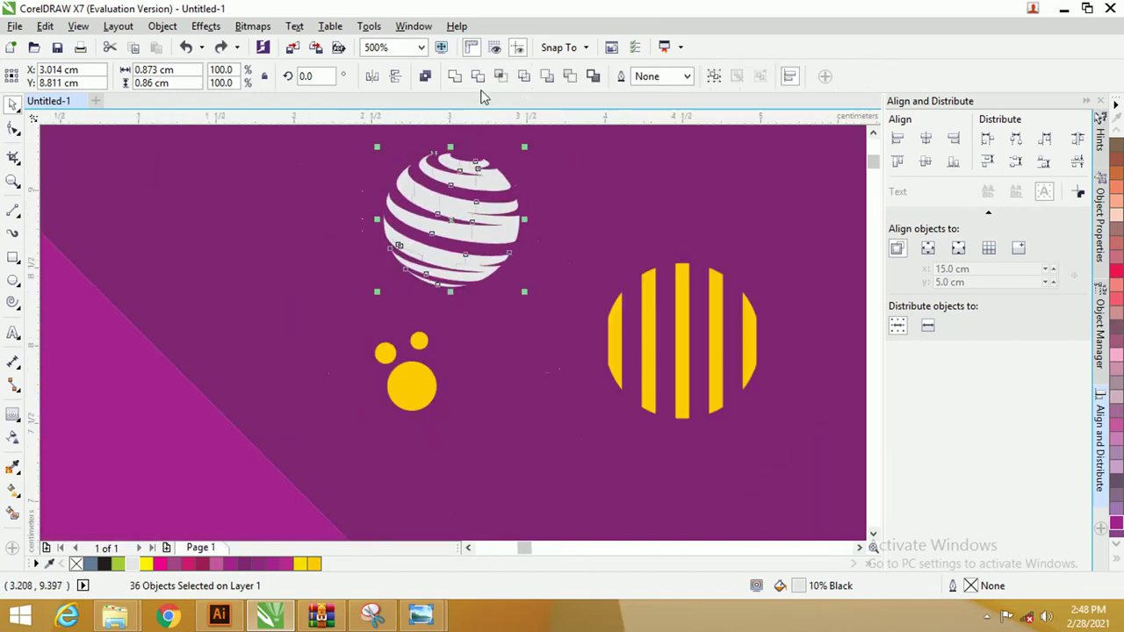
- Weld the globe pieces into one shape without seams
click(454, 78)
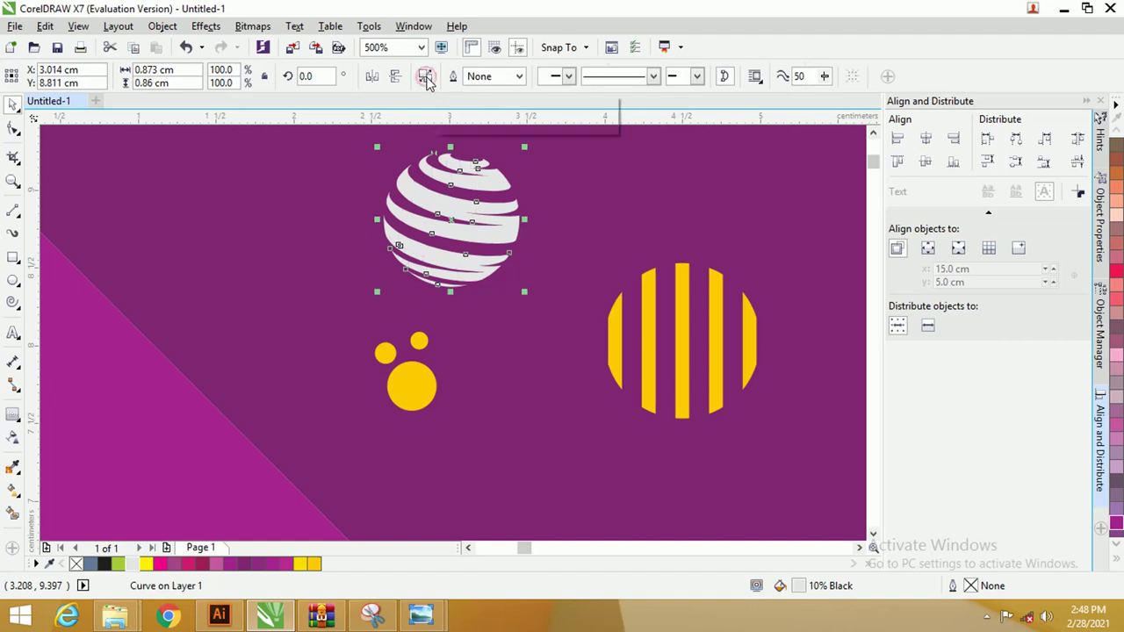
scroll(465, 180, up, 2)
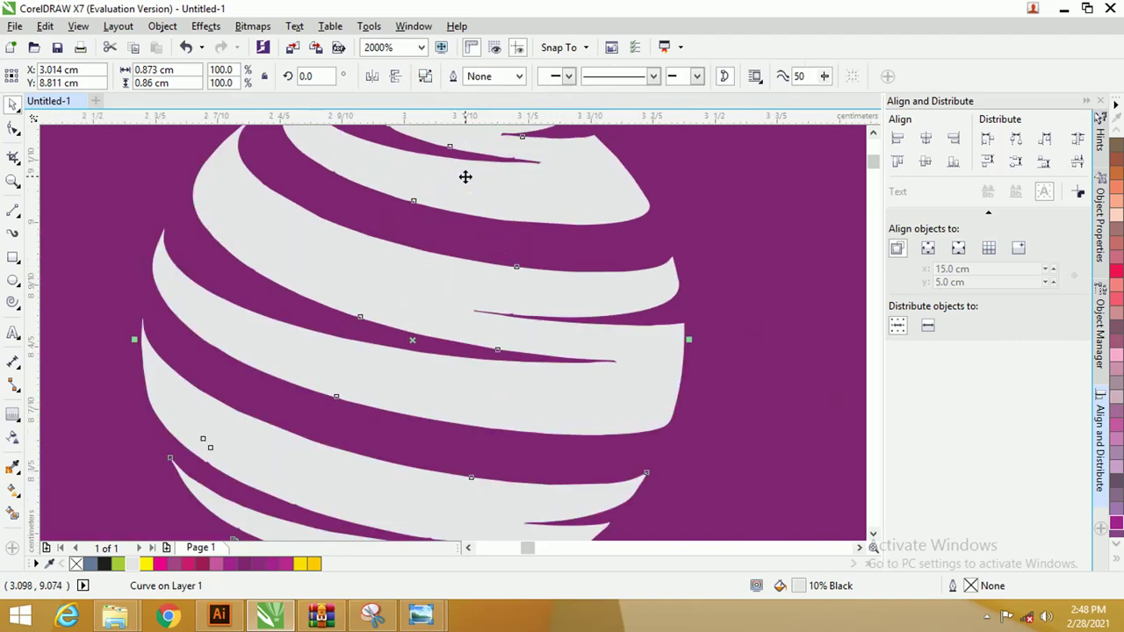
scroll(466, 176, down, 3)
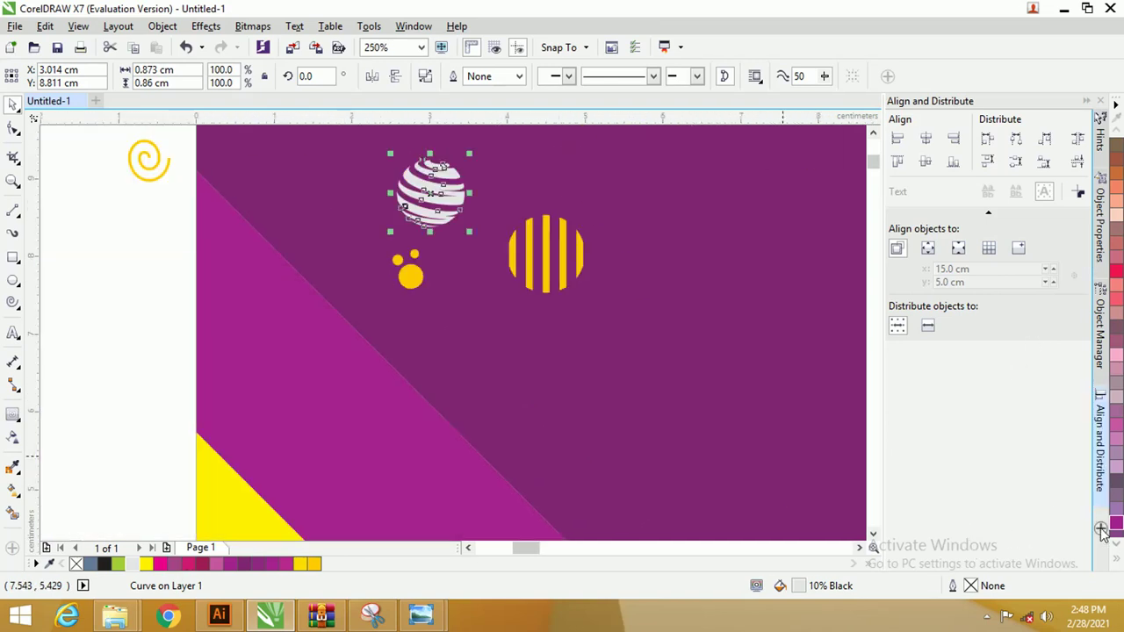
- Fill the welded globe white, shrink it to about 0.44 cm and place it nearer the banner's upper-left corner
click(1119, 565)
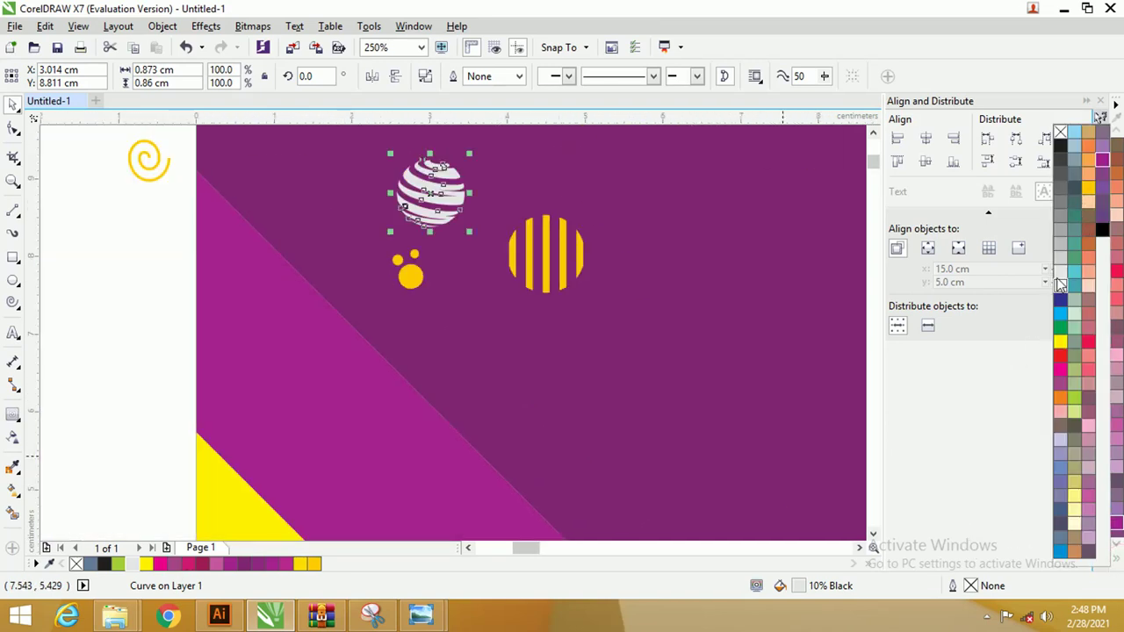
click(1058, 287)
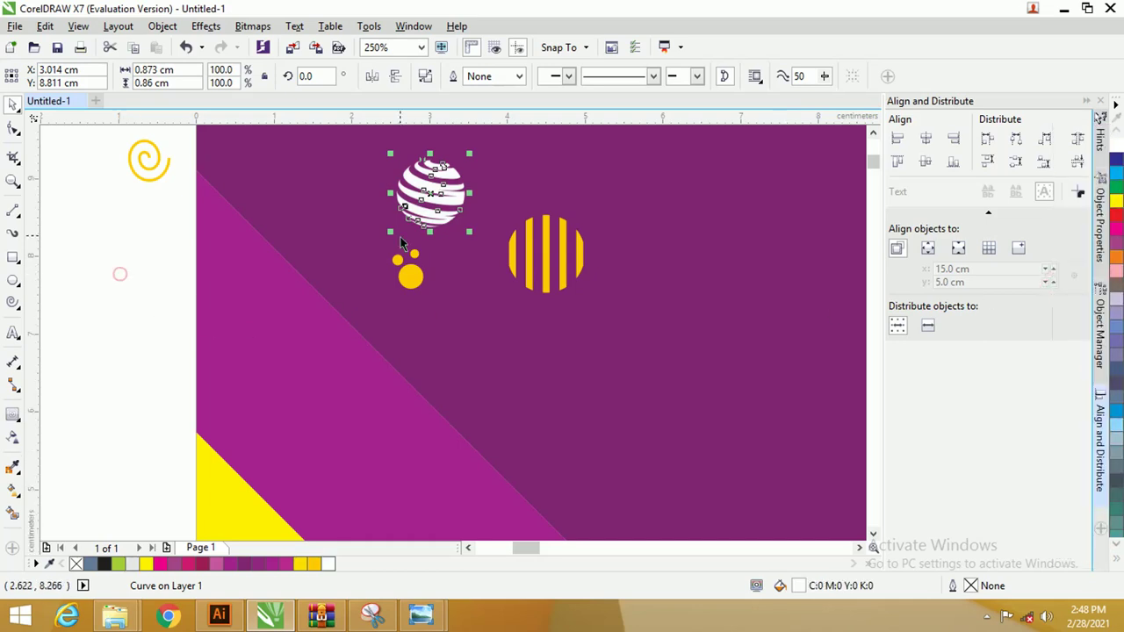
drag(469, 231, 359, 158)
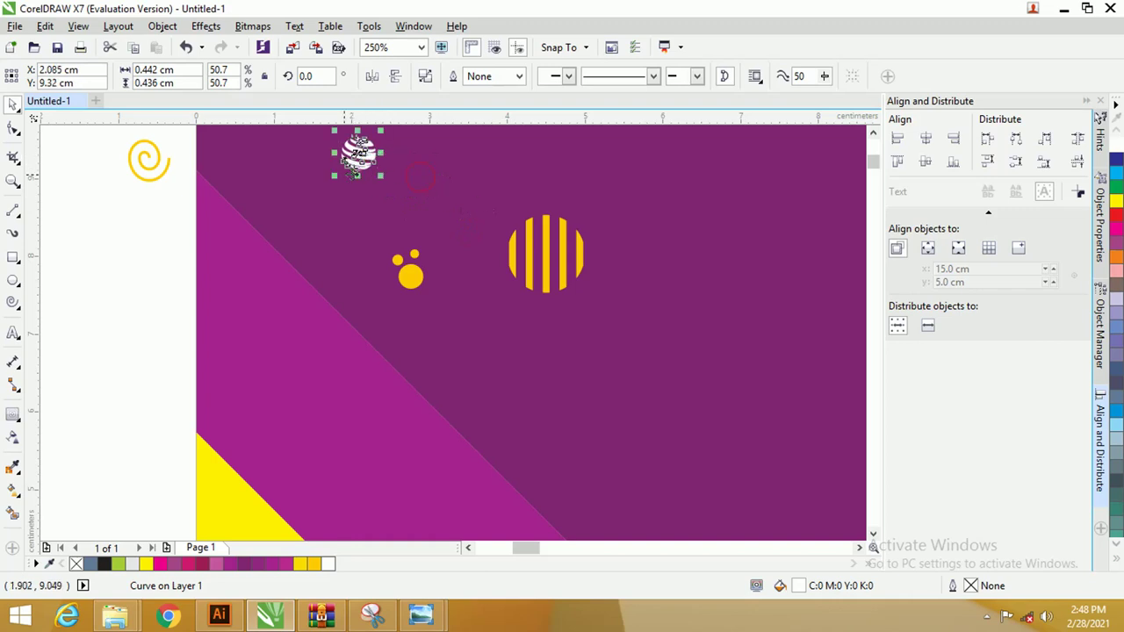
click(158, 223)
scroll(272, 230, down, 1)
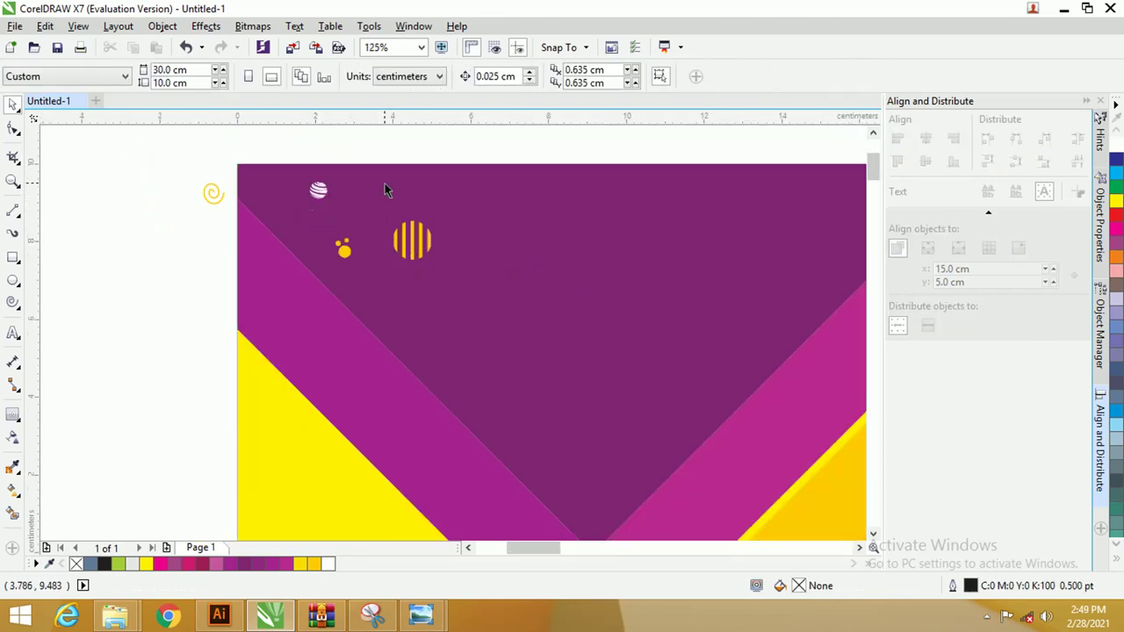
key(F3)
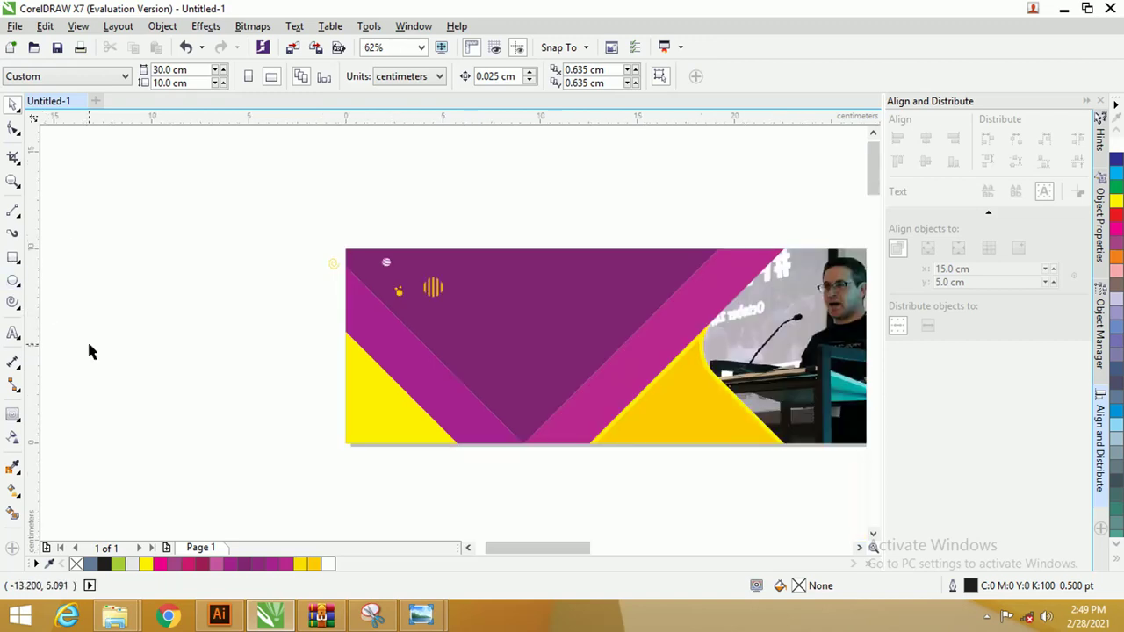
key(z)
drag(303, 230, 749, 434)
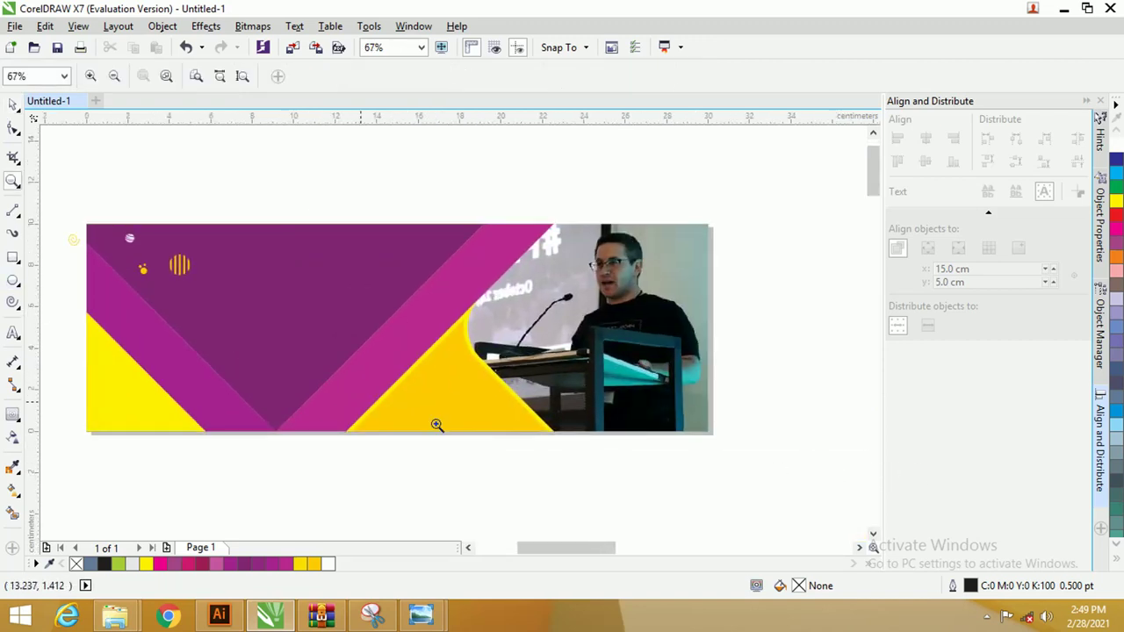
click(13, 334)
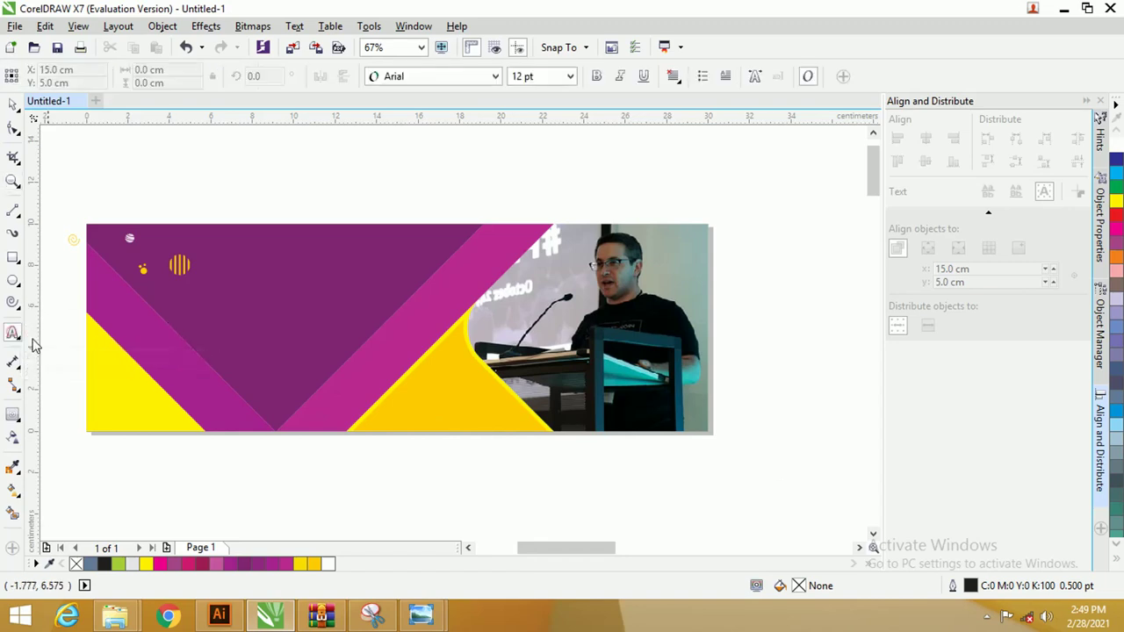
click(207, 300)
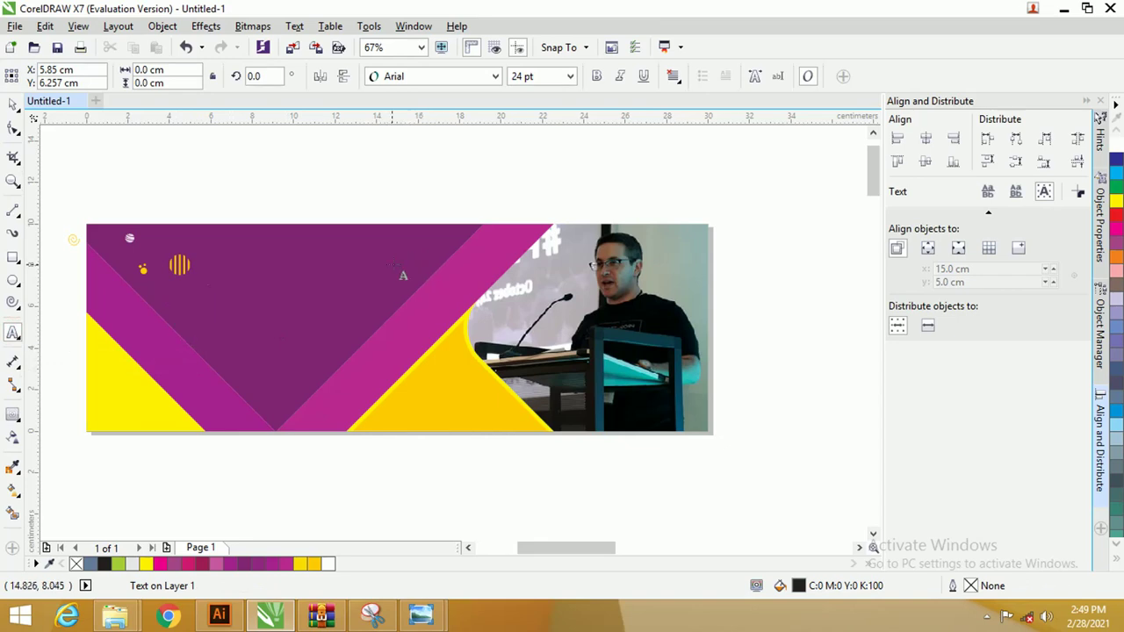
click(14, 105)
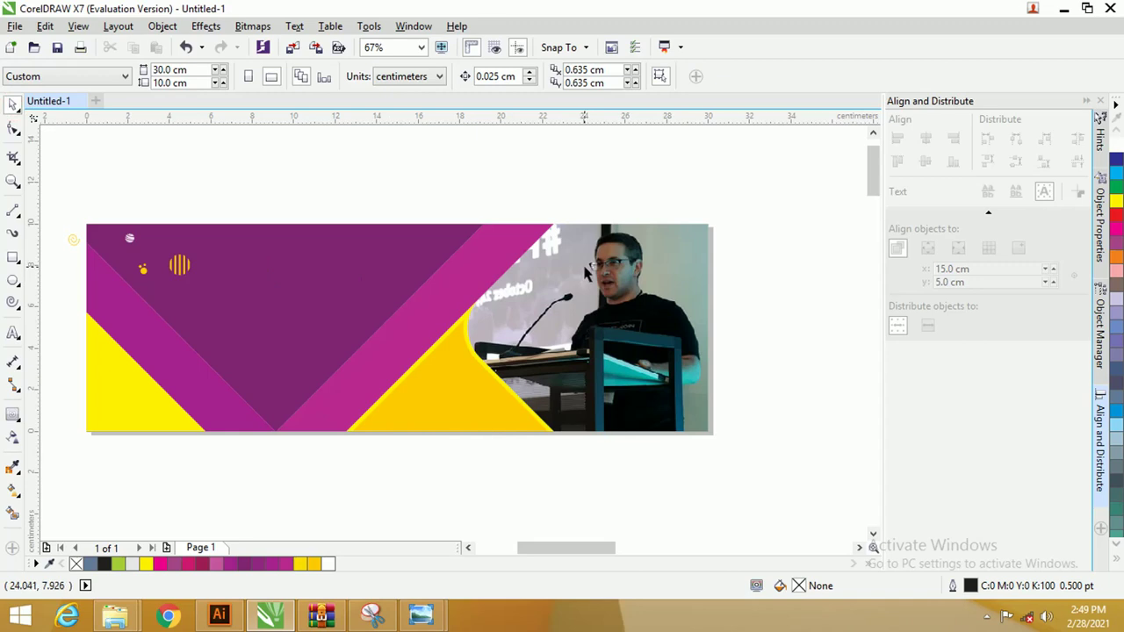
- Paste the prepared banner text objects, group them and centre the group on the page
scroll(397, 248, up, 1)
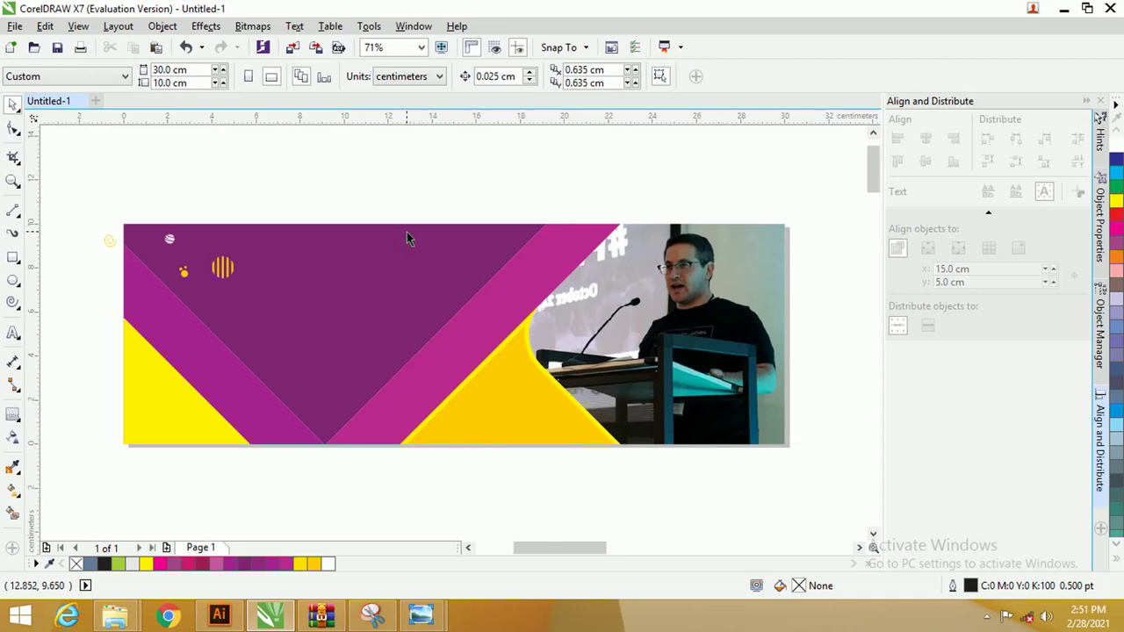
key(ctrl+a)
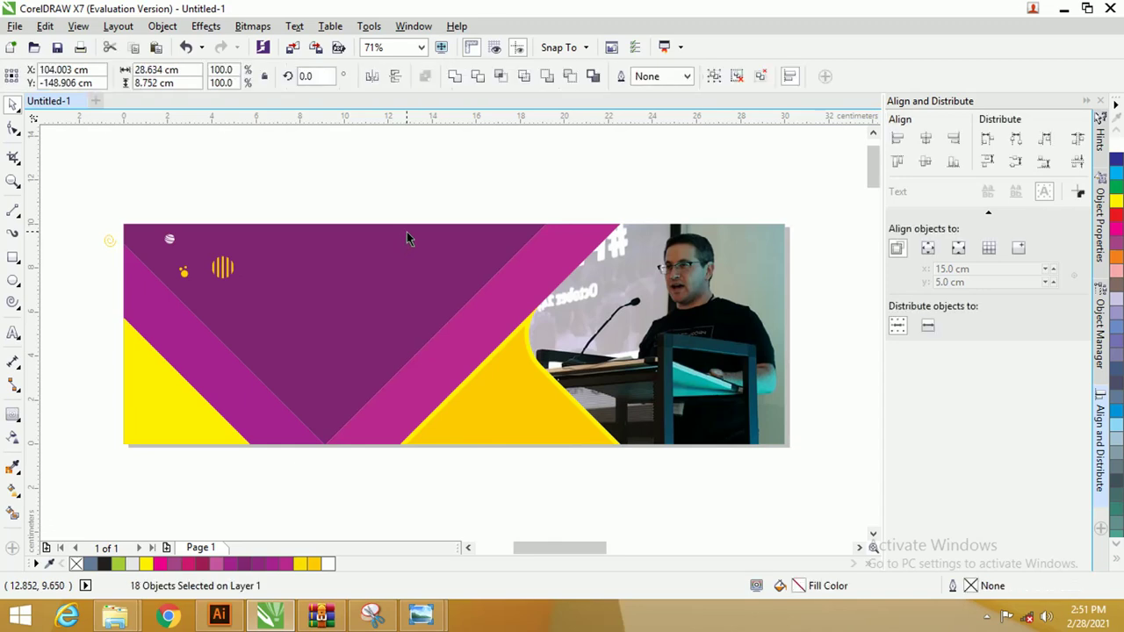
key(ctrl+g)
key(p)
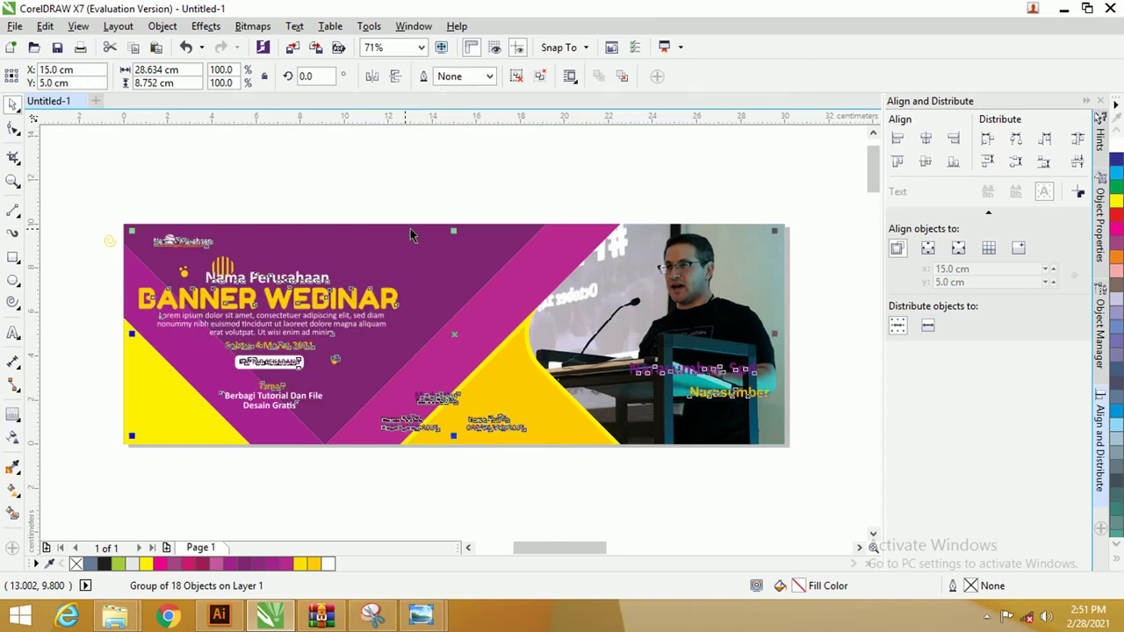
- Move the pasted text group about 1.1 cm right and slightly up so the small company name sits beside the white globe
drag(357, 298, 386, 295)
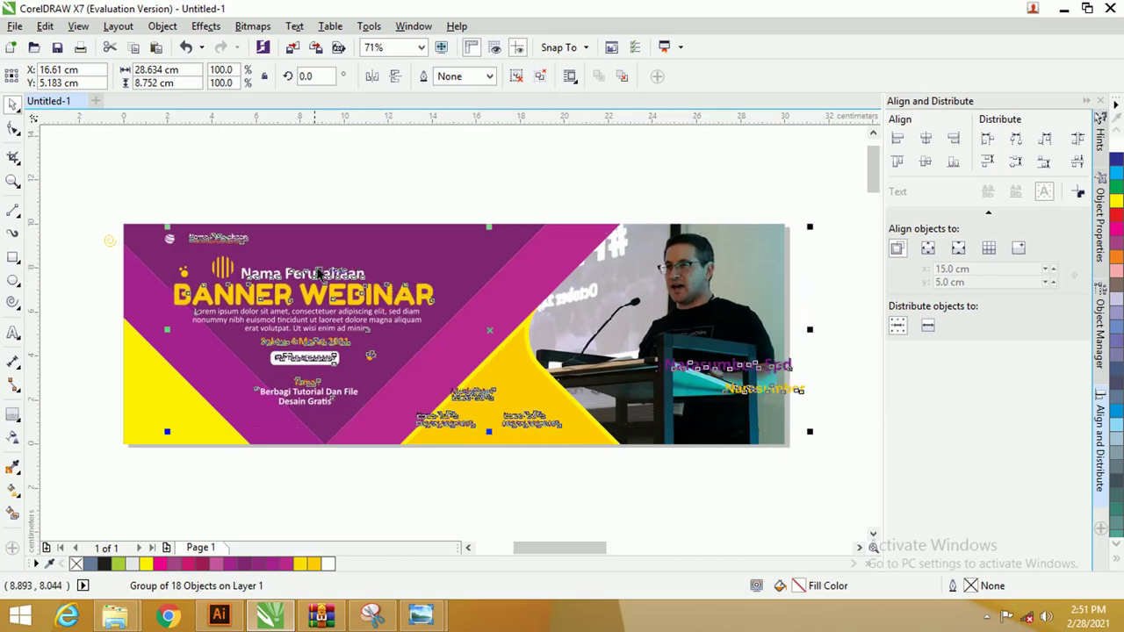
drag(296, 284, 272, 288)
scroll(248, 274, up, 4)
scroll(248, 274, down, 2)
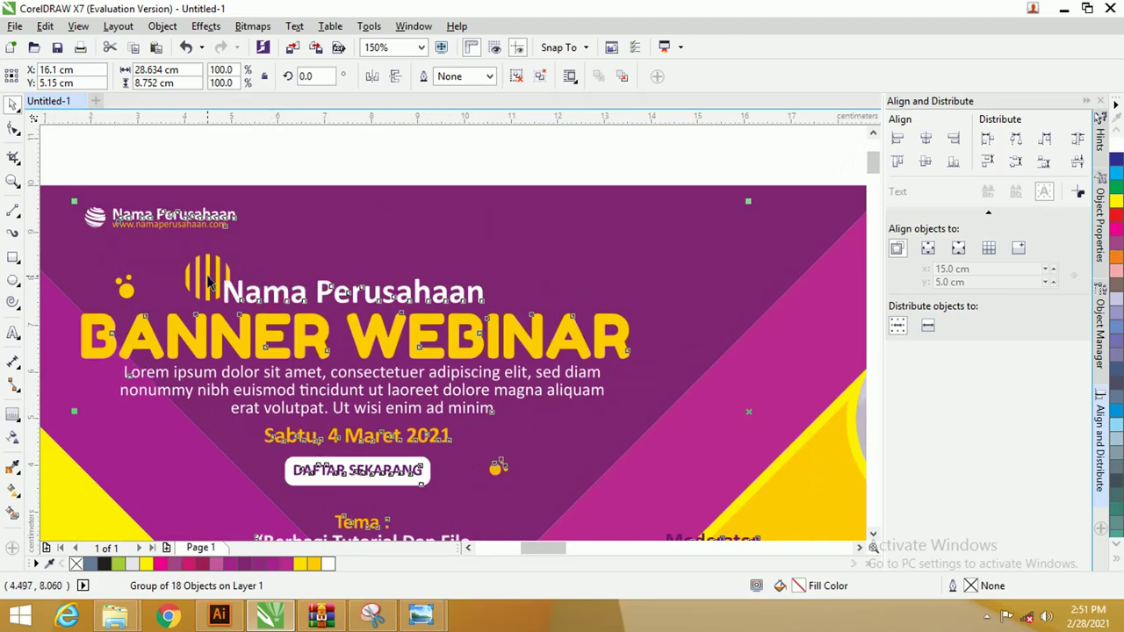